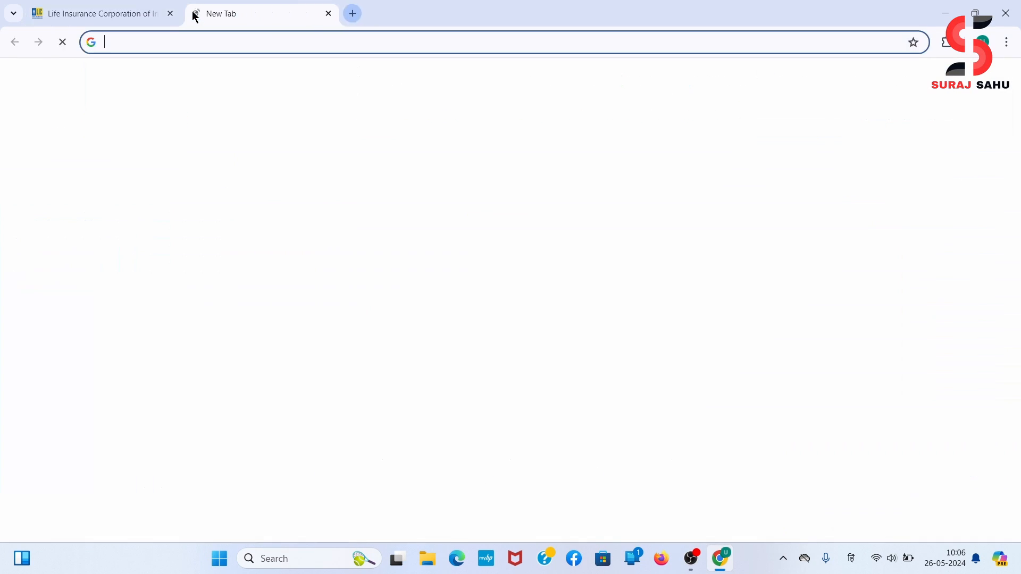
Search the web for "esales licindia in" in a new browser tab and open the LIC site at esales.licindia.in.
click(194, 13)
click(186, 42)
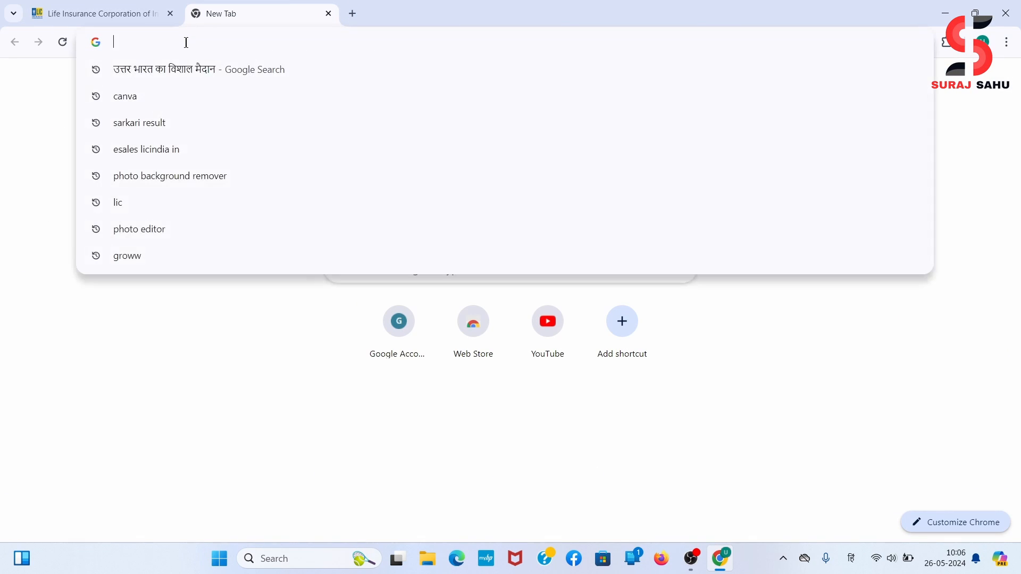
click(161, 151)
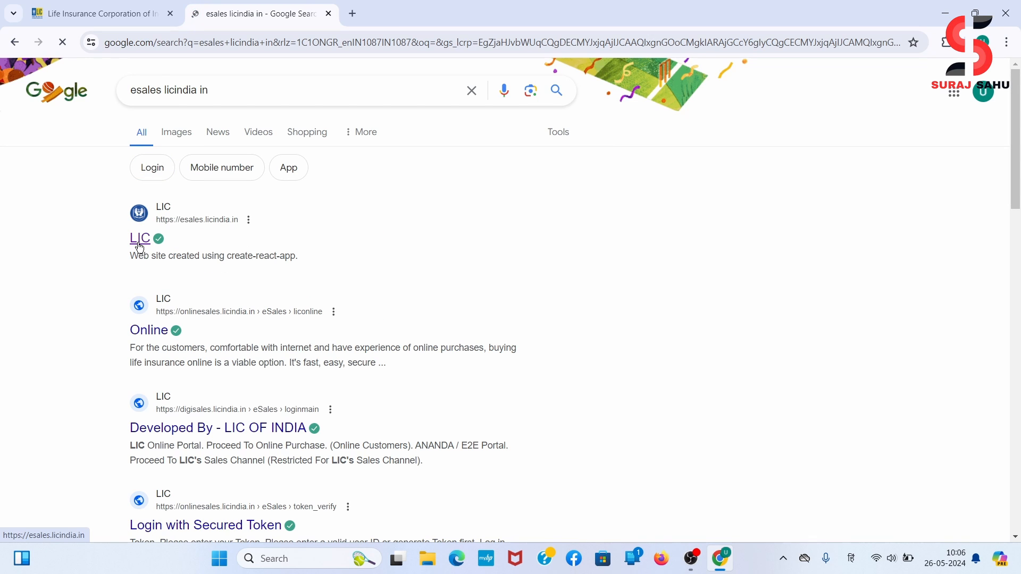
click(138, 242)
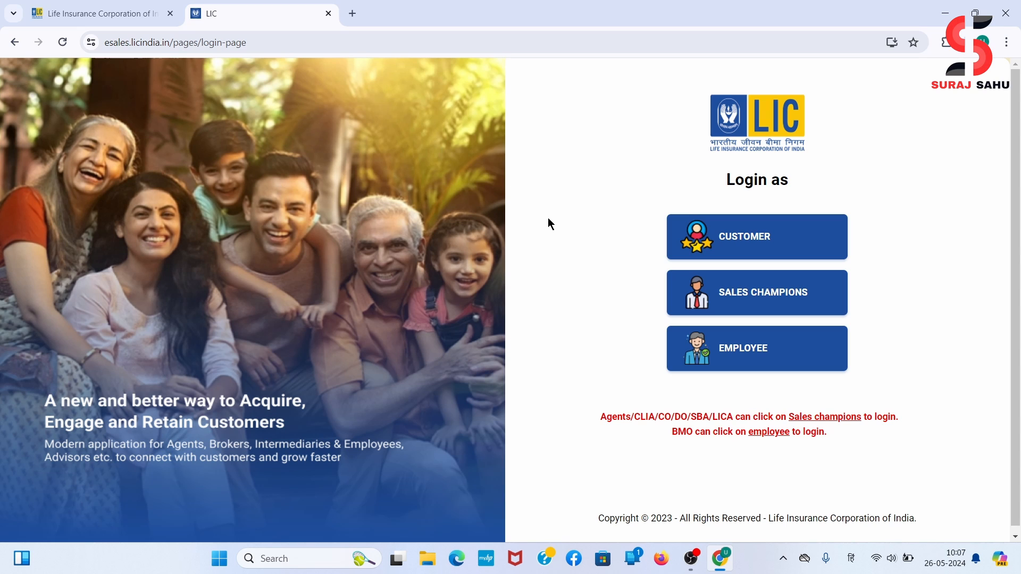
Choose the Sales Champions login with OTP, enter the agent's user ID, and request the OTP.
click(711, 297)
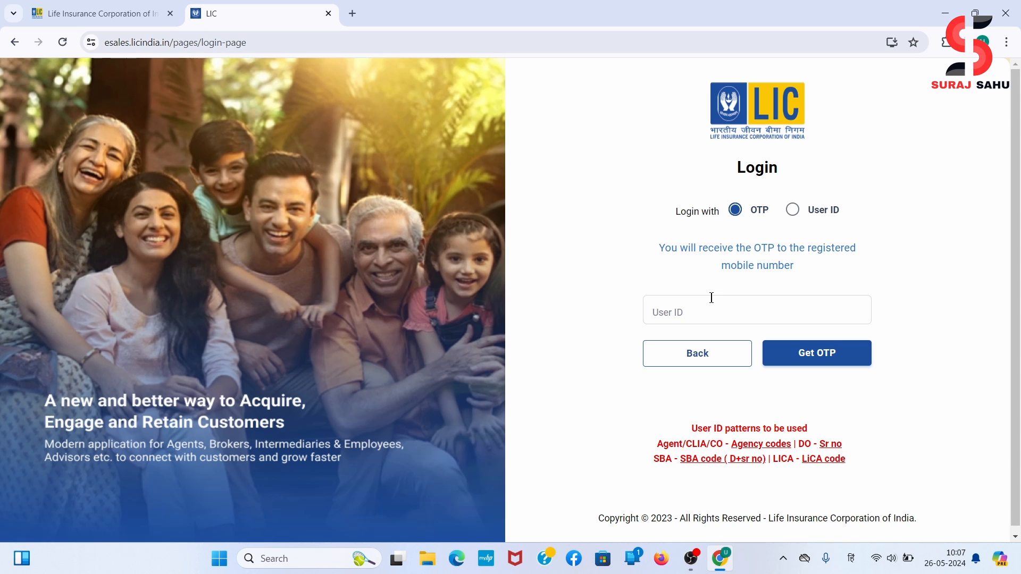
click(793, 211)
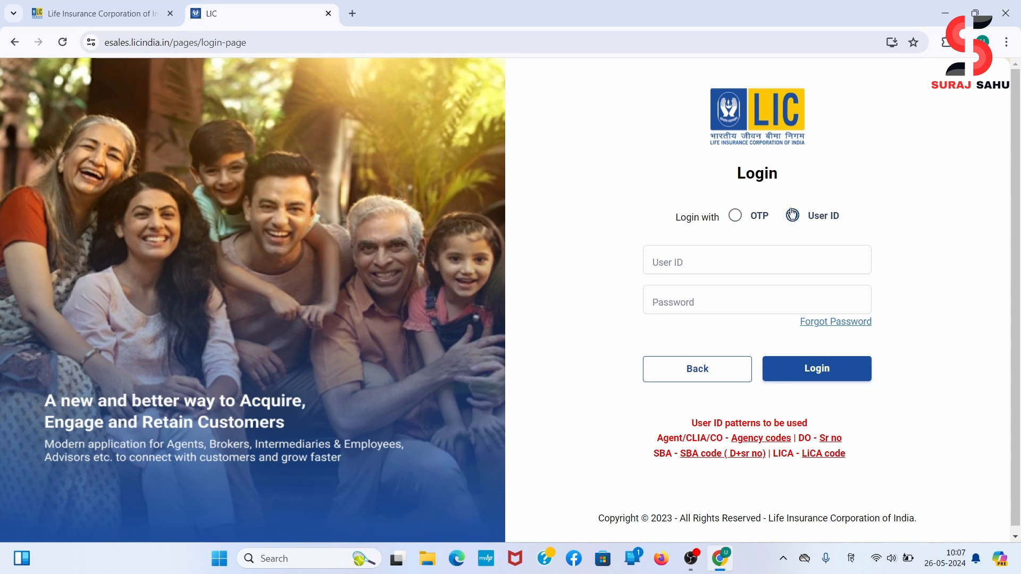
click(735, 217)
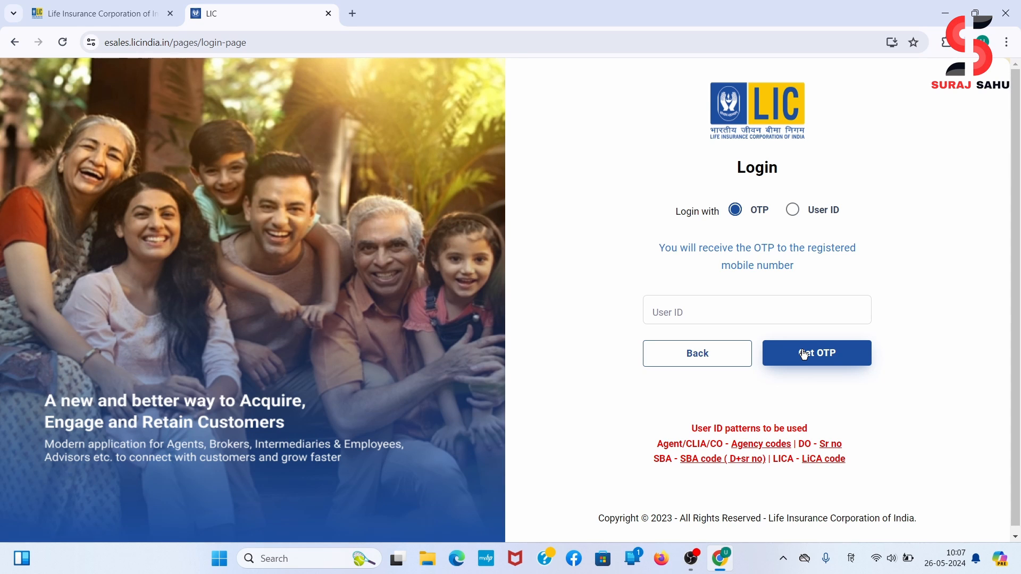
click(702, 308)
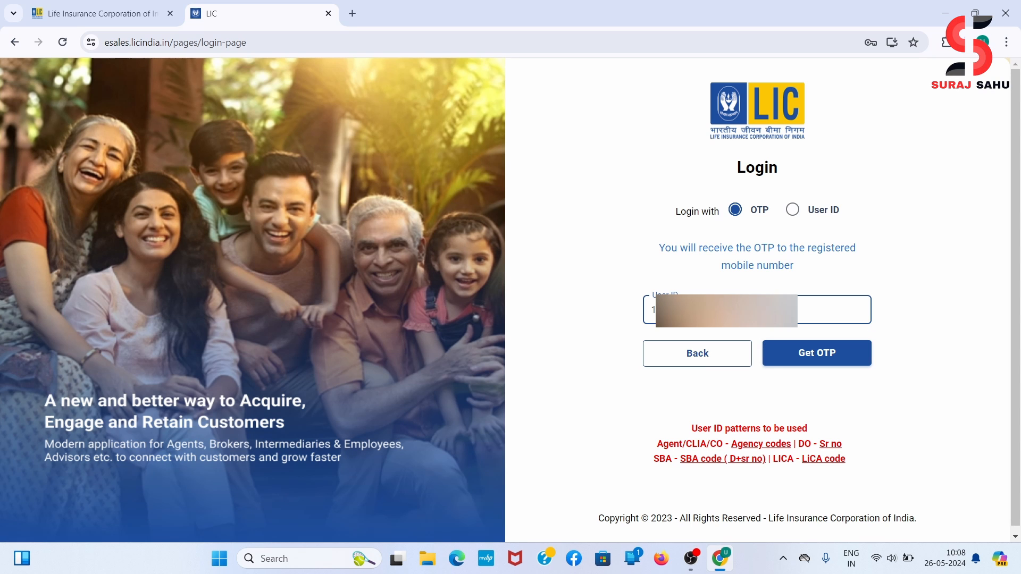
click(809, 359)
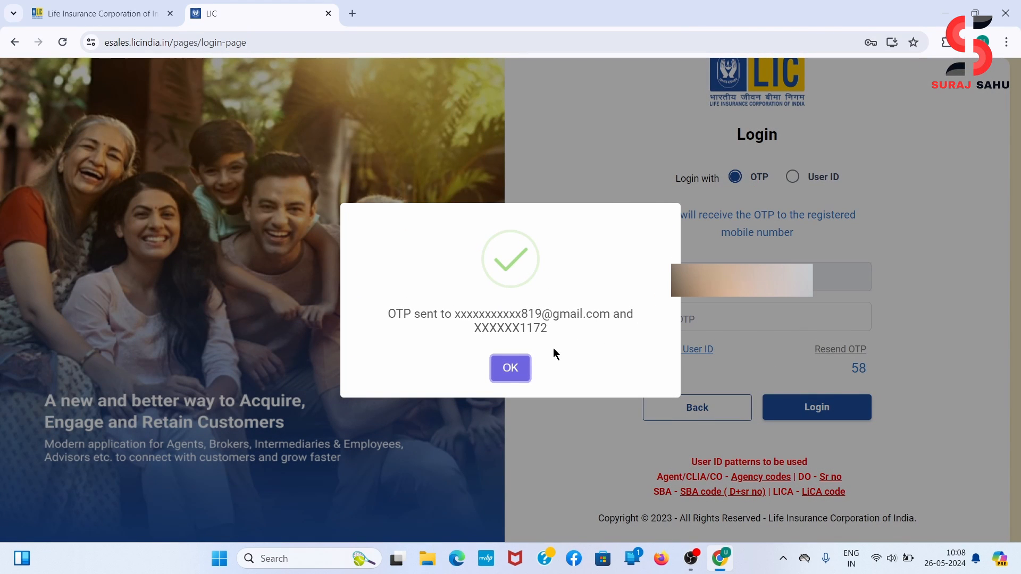
click(511, 368)
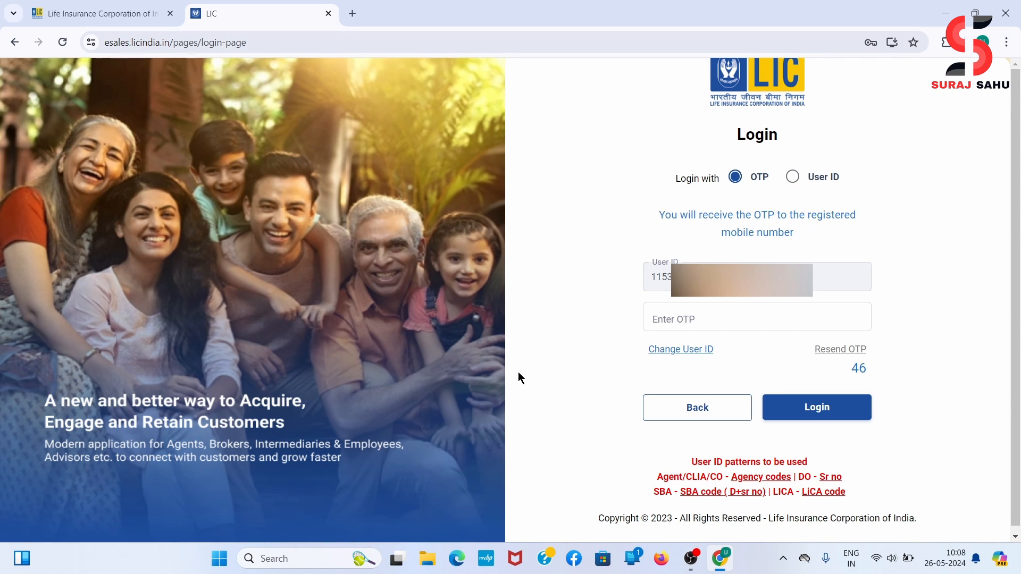
Enter the received OTP, log in, and decline the browser's offer to update the saved password.
click(668, 317)
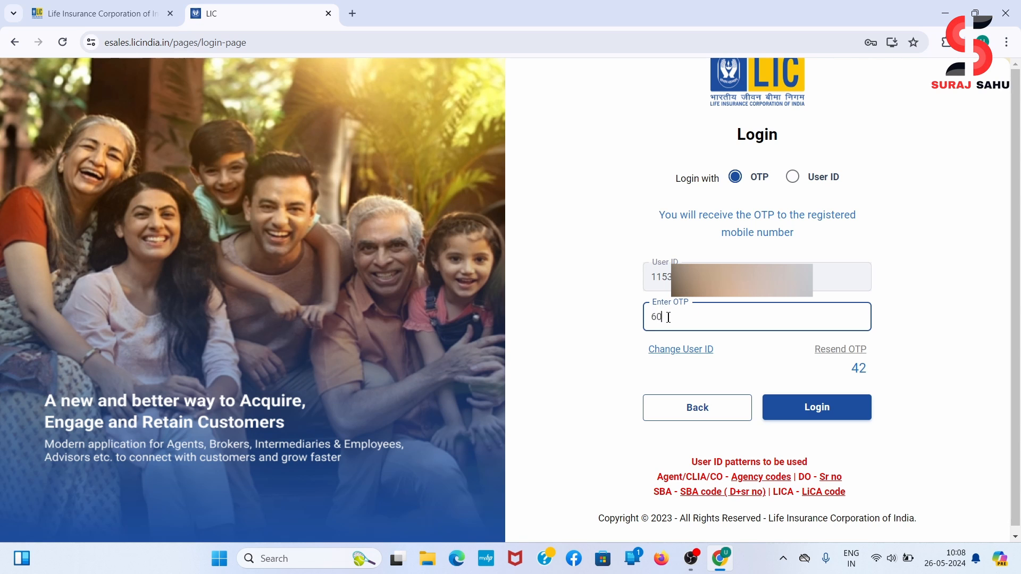
click(807, 408)
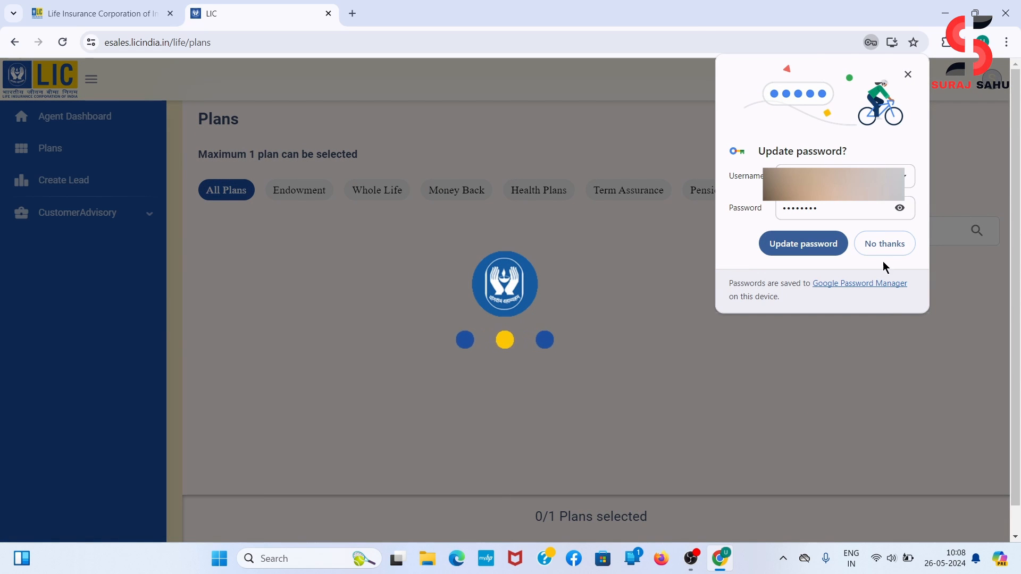
click(885, 254)
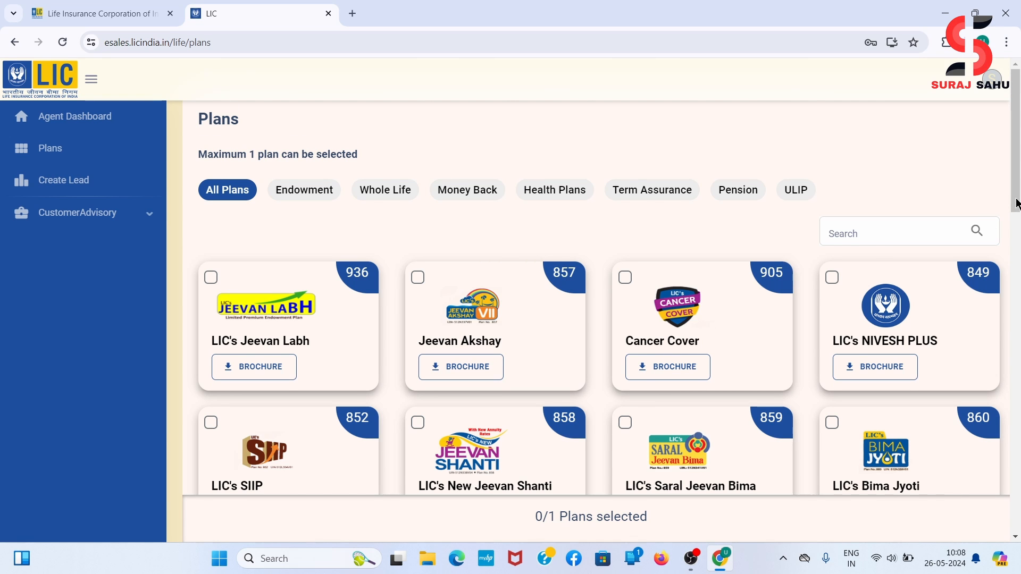
Look through the full list of plans and the Endowment, Whole Life and Money Back categories.
drag(1017, 204, 961, 160)
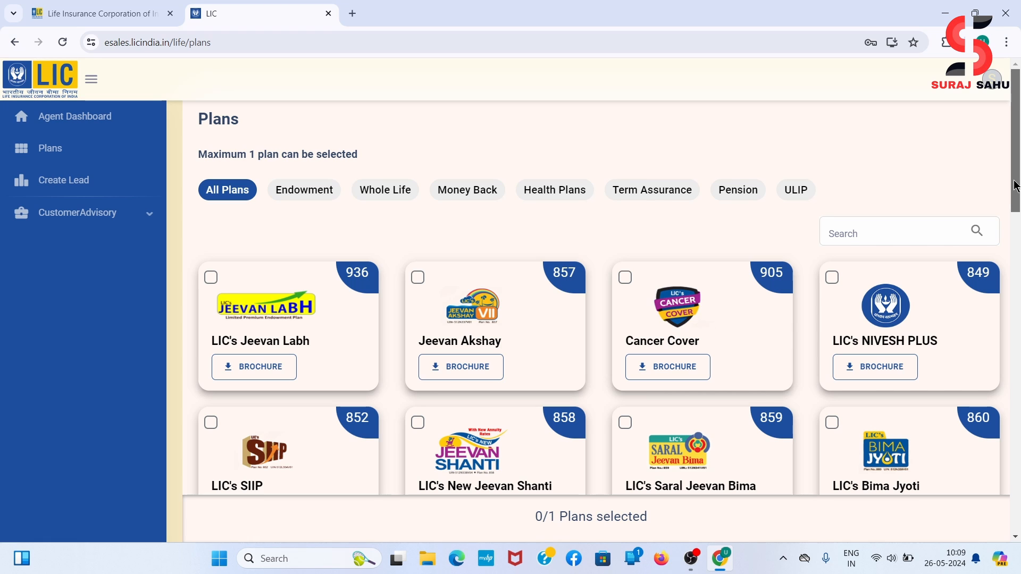
scroll(1015, 186, down, 3)
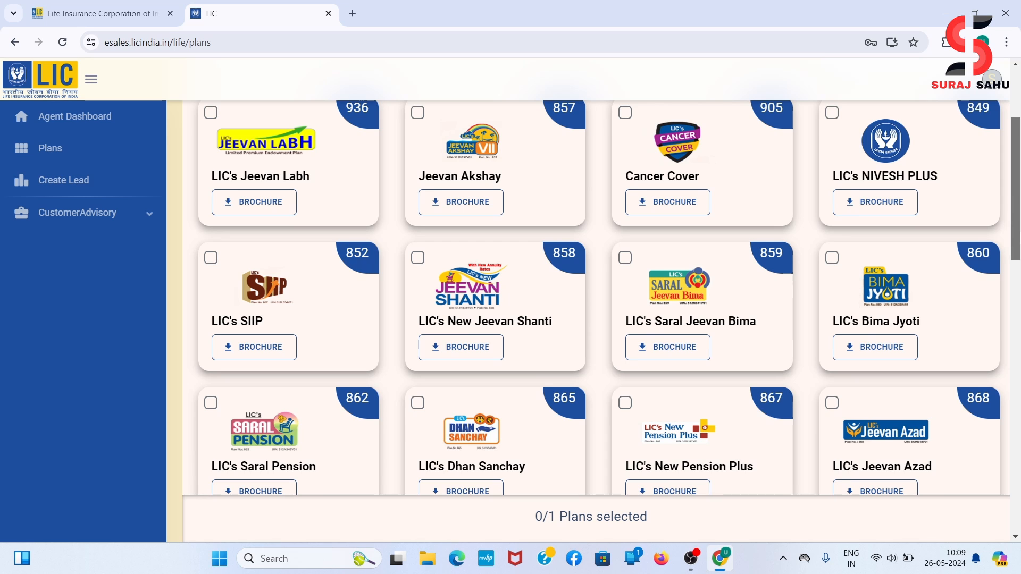
scroll(595, 298, down, 3)
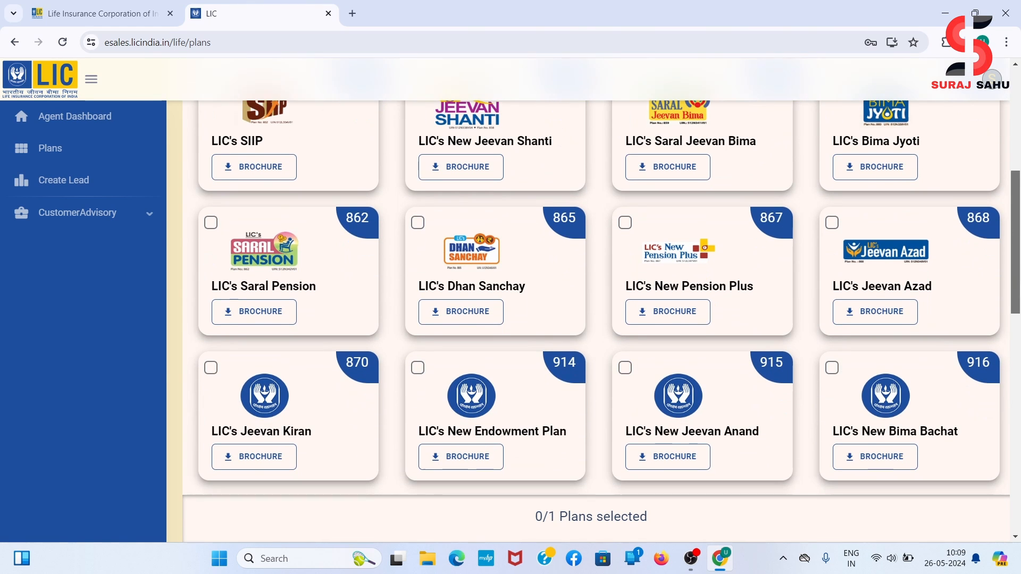
scroll(1017, 282, up, 1)
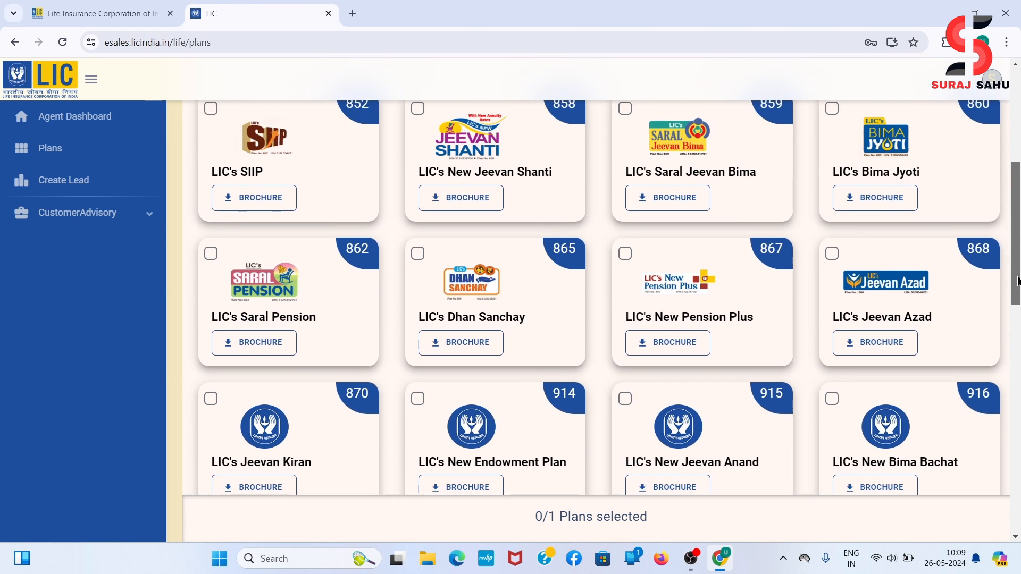
drag(1018, 282, 992, 123)
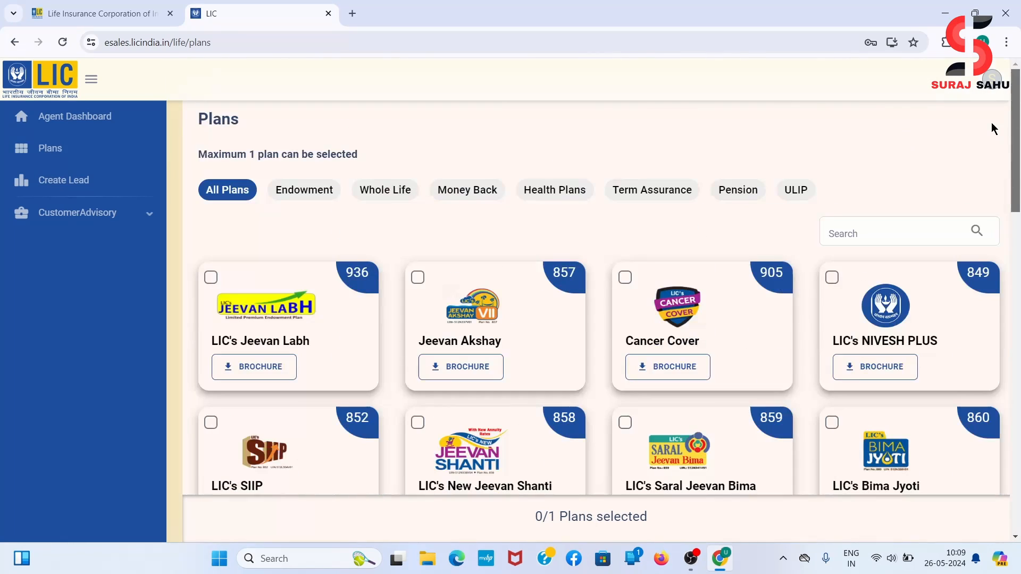
click(321, 192)
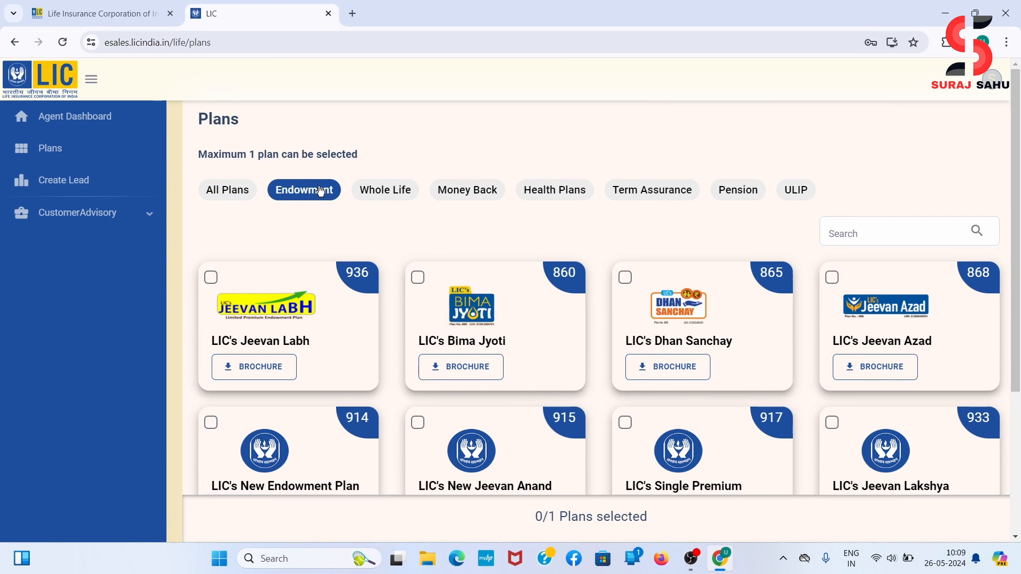
click(388, 201)
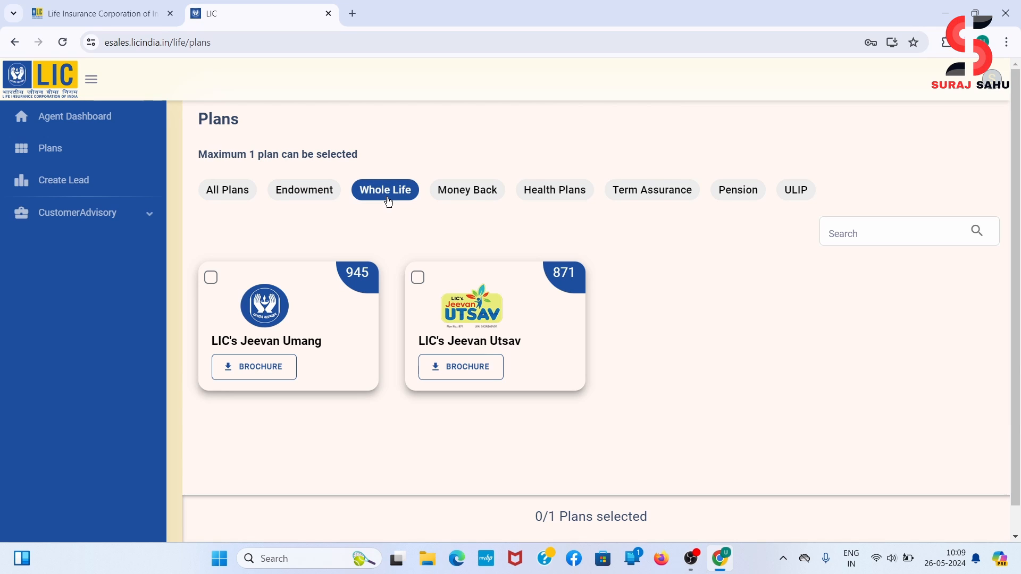
click(461, 198)
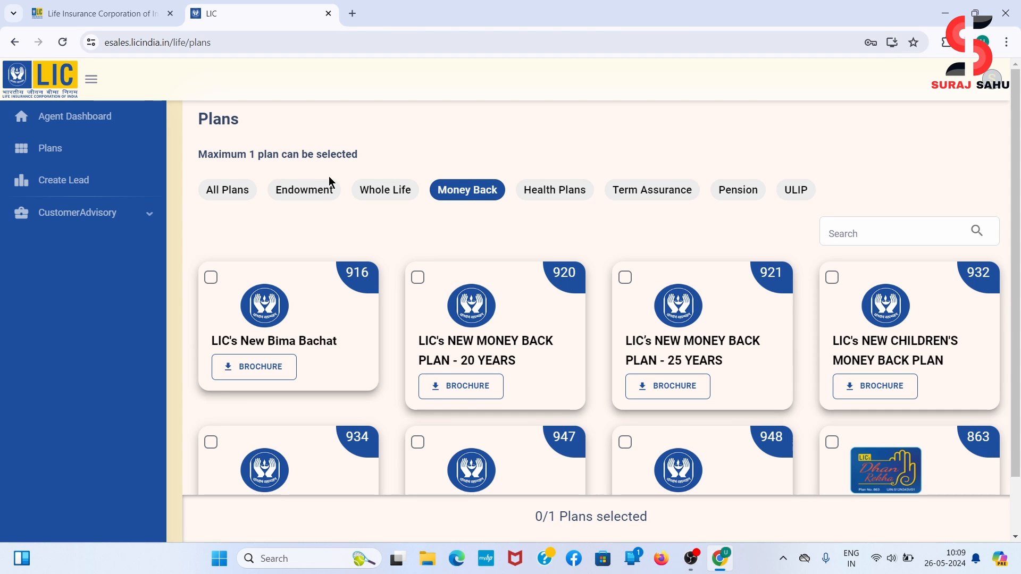
Select LIC's Jeevan Labh (936) from all plans and proceed to its quotation.
click(232, 194)
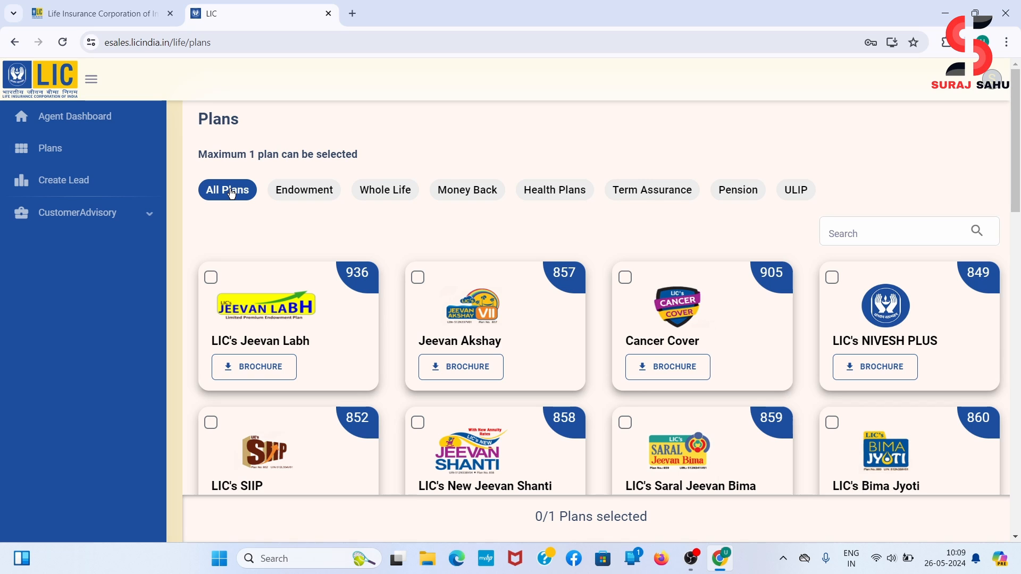
click(212, 278)
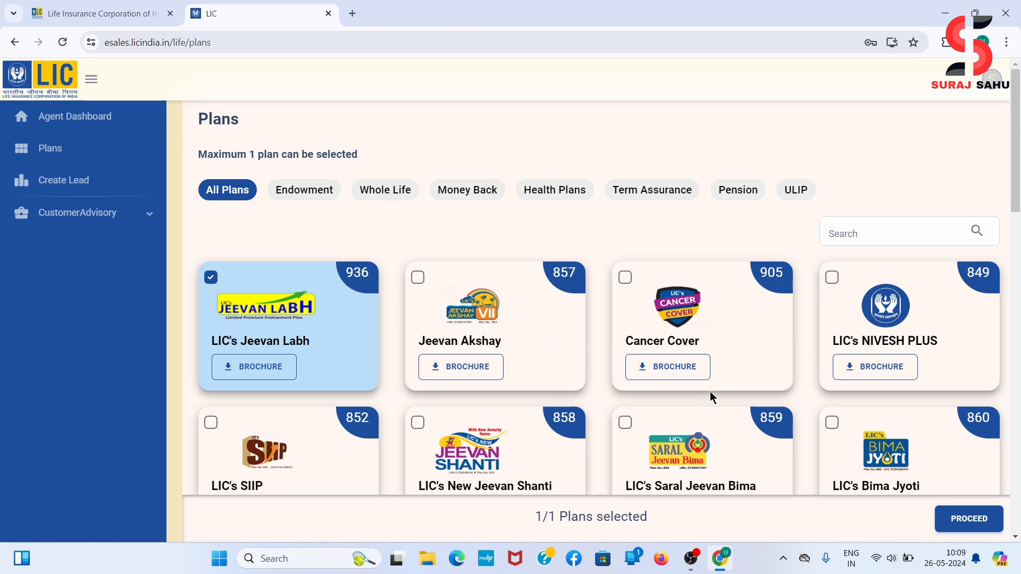
click(987, 521)
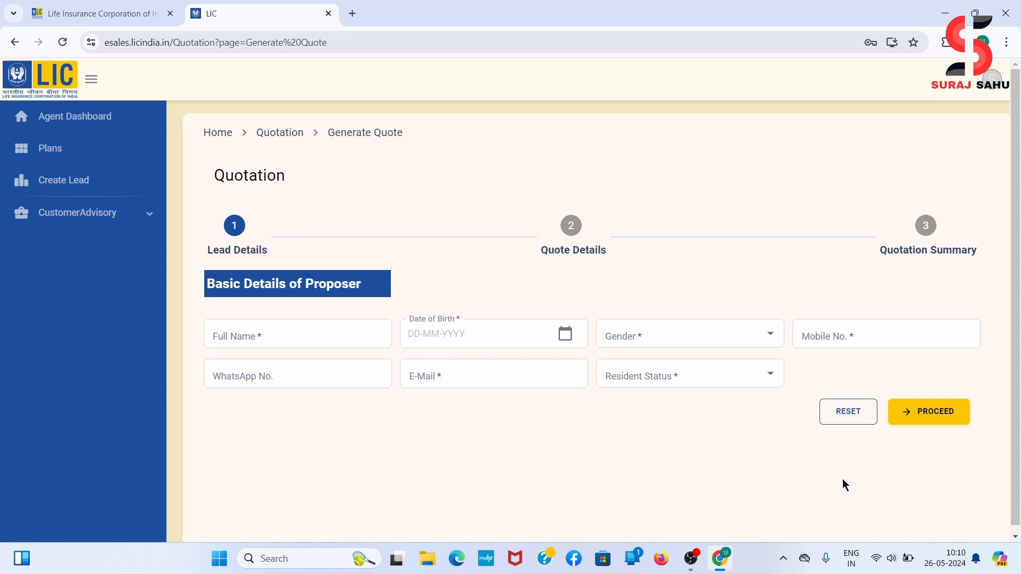
Fill in the proposer's name, date of birth, contact numbers and e-mail, set Male and Resident Indian, and proceed to the quote details.
click(329, 329)
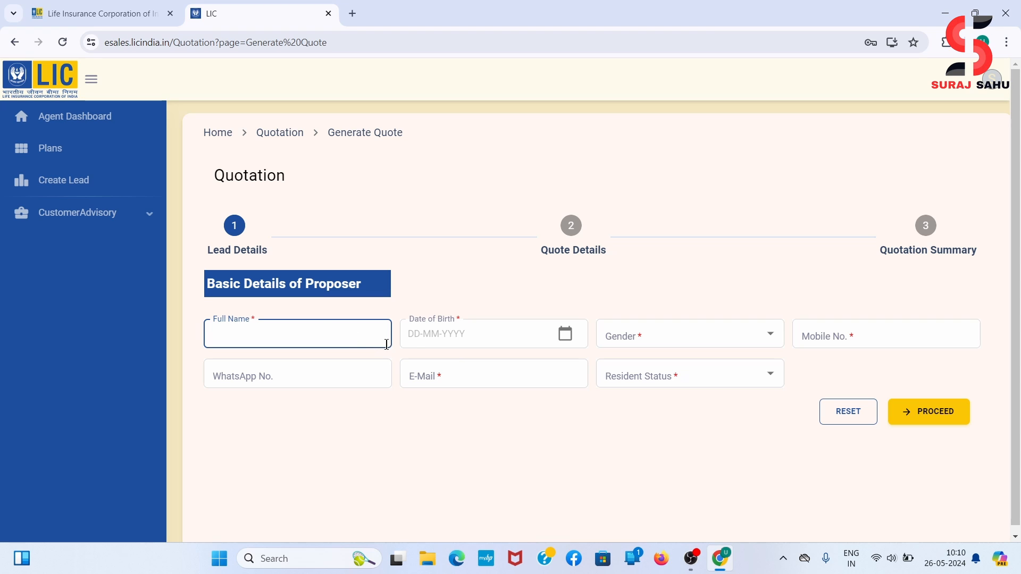
click(430, 336)
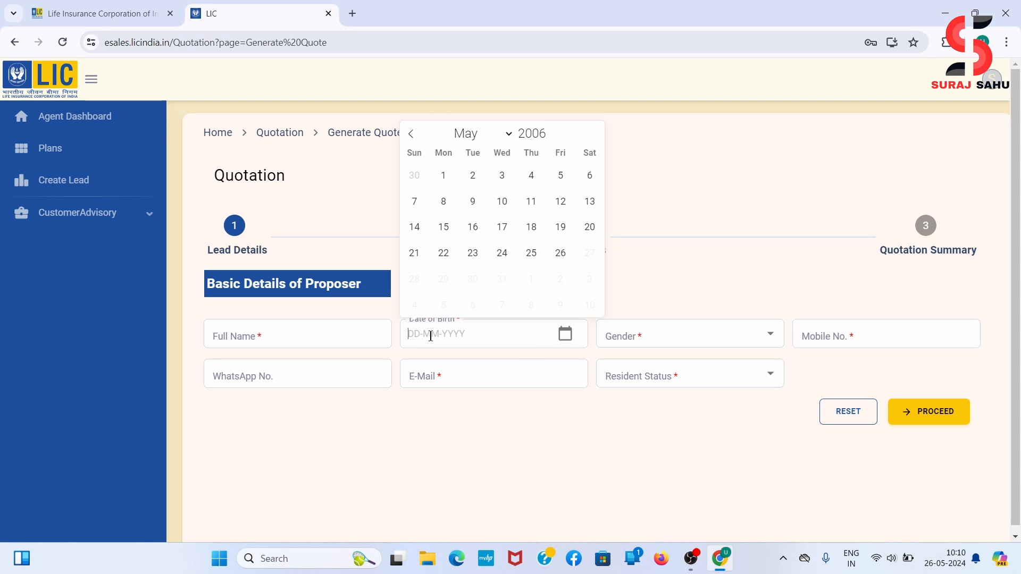
click(628, 335)
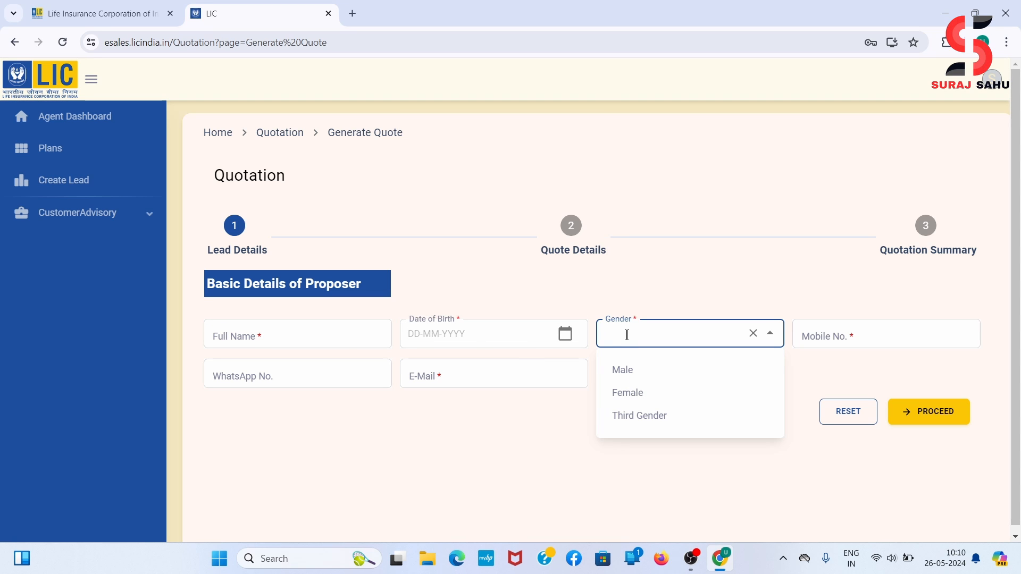
click(836, 334)
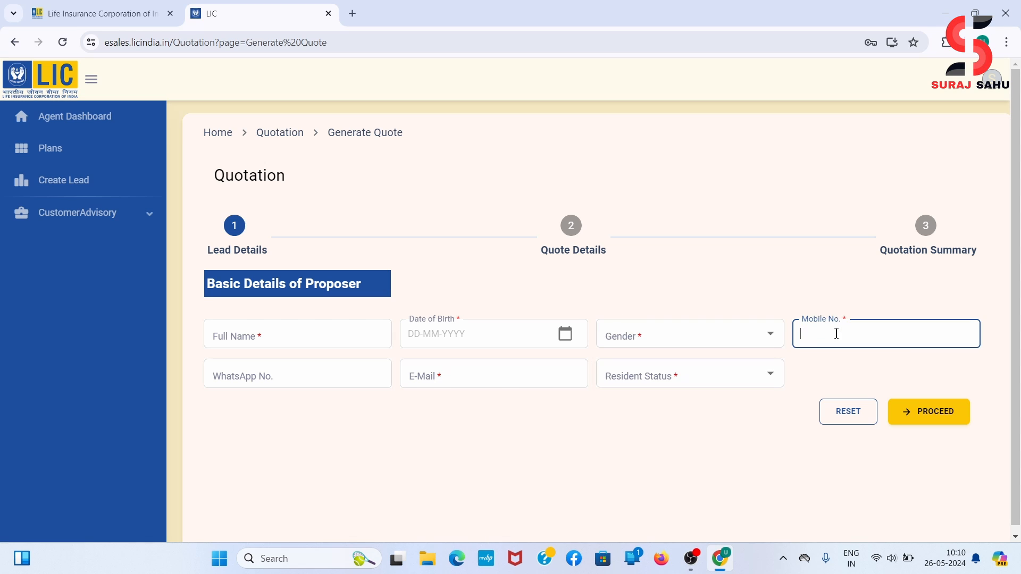
click(289, 381)
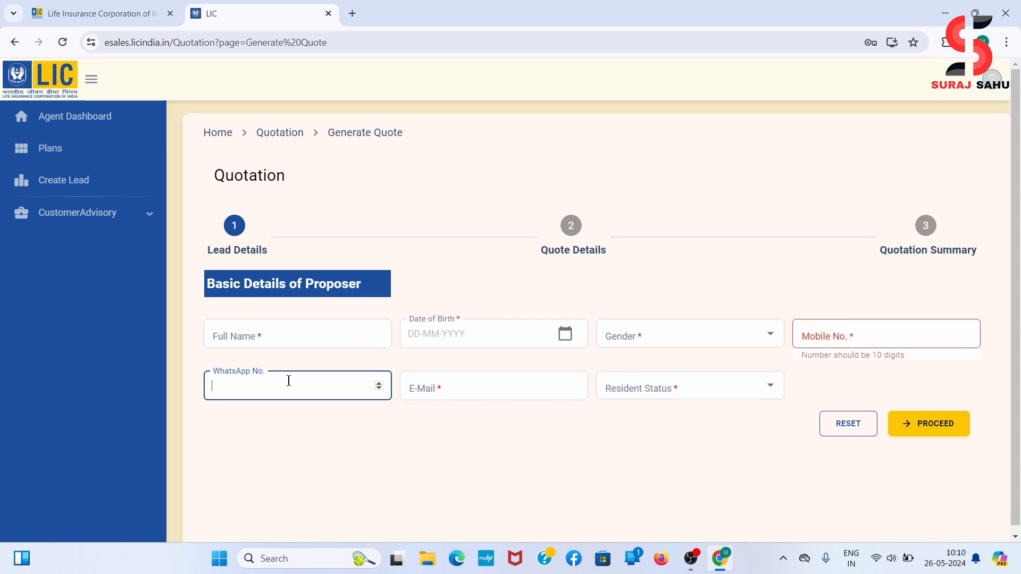
click(438, 390)
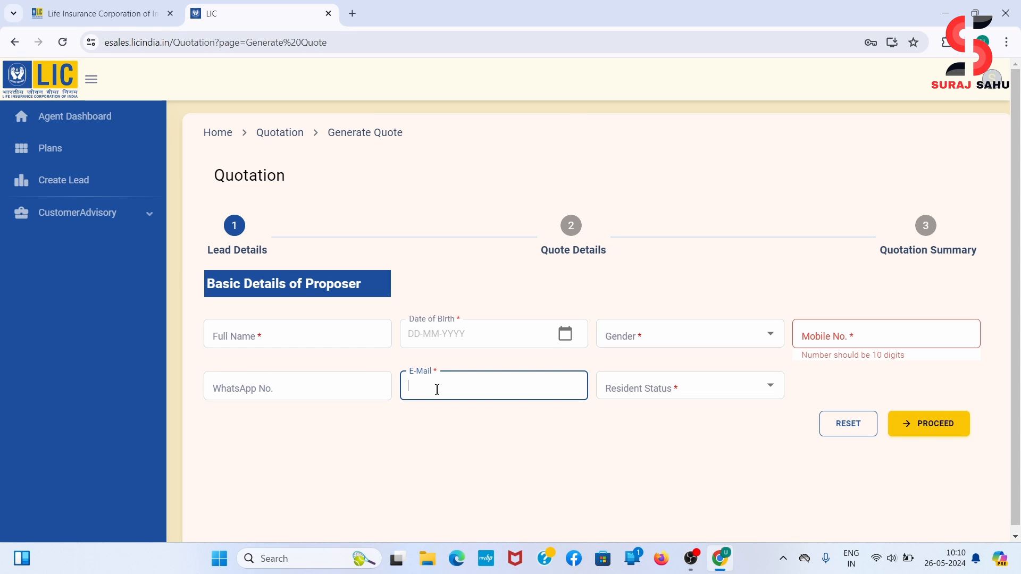
click(658, 394)
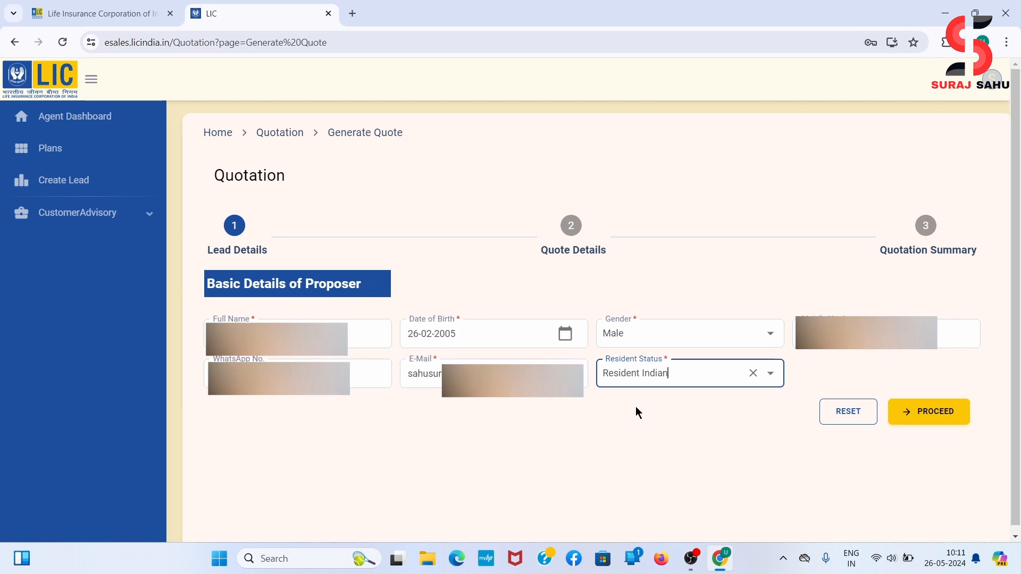
click(940, 416)
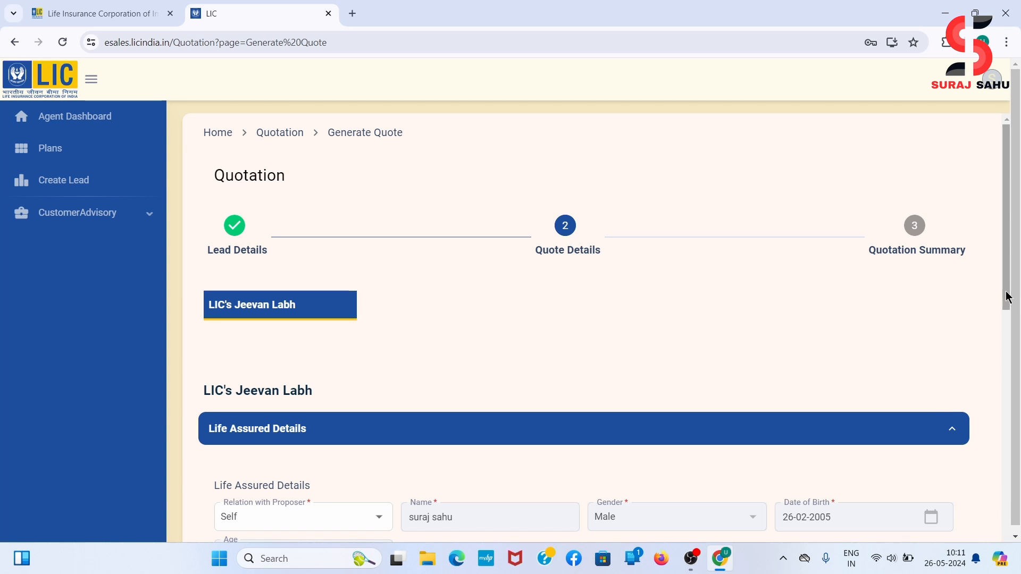
Check the Relation with Proposer options in the life assured details, leaving Self selected.
drag(1008, 298, 1008, 437)
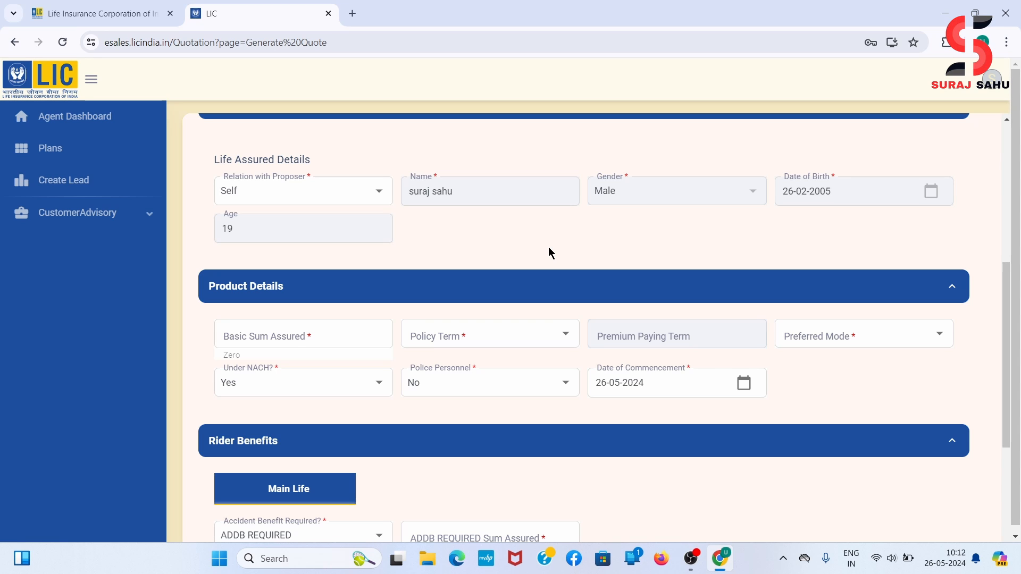
click(379, 193)
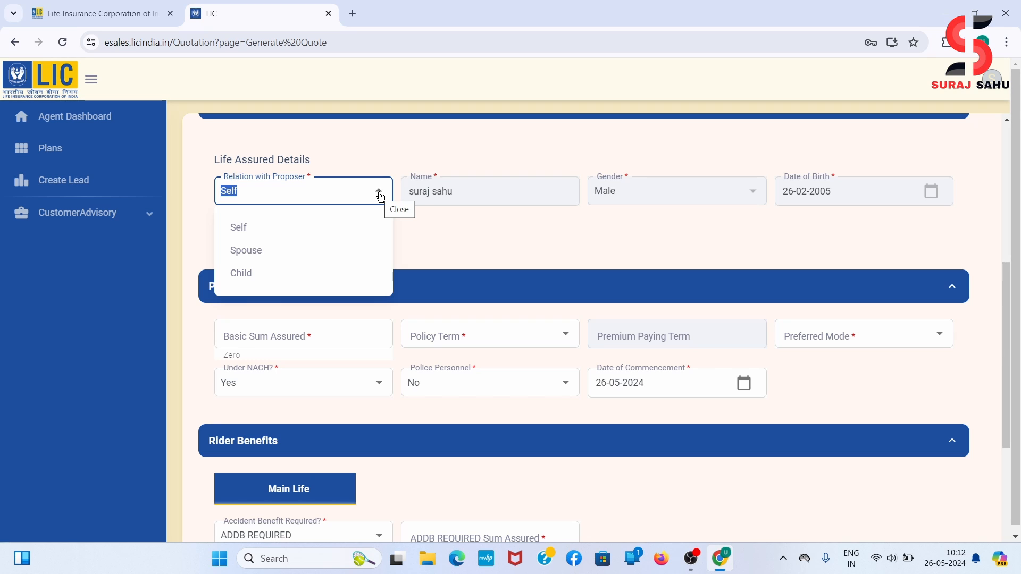
click(477, 225)
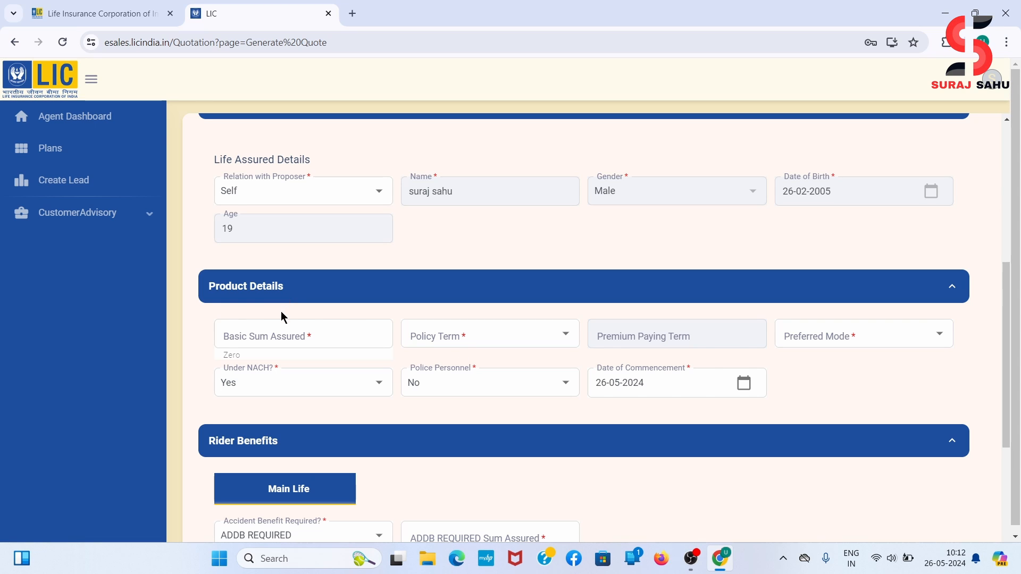
Check the Policy Term choices in the product details, and set the Preferred Mode to Yearly and again to Monthly.
click(273, 335)
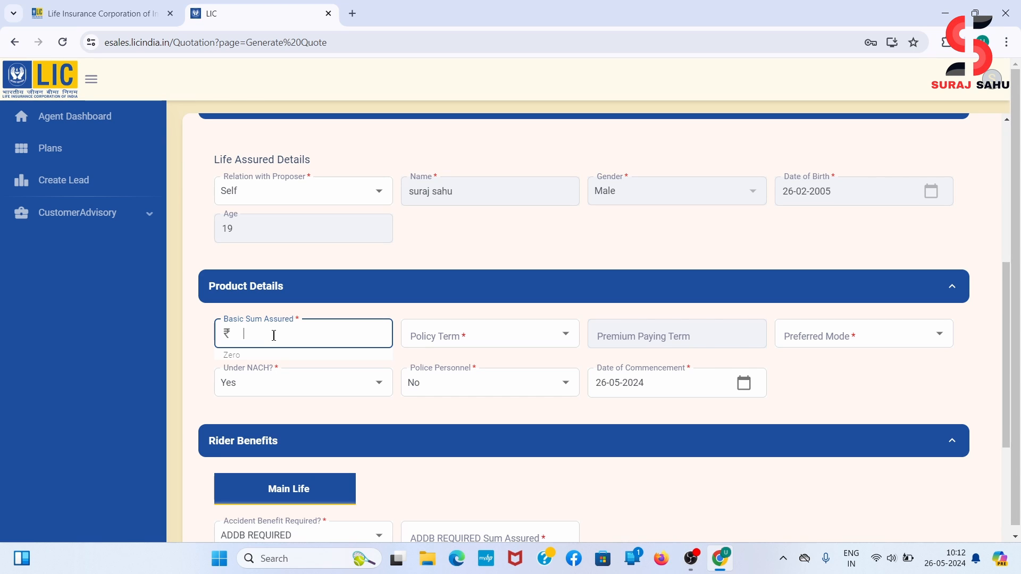
click(462, 335)
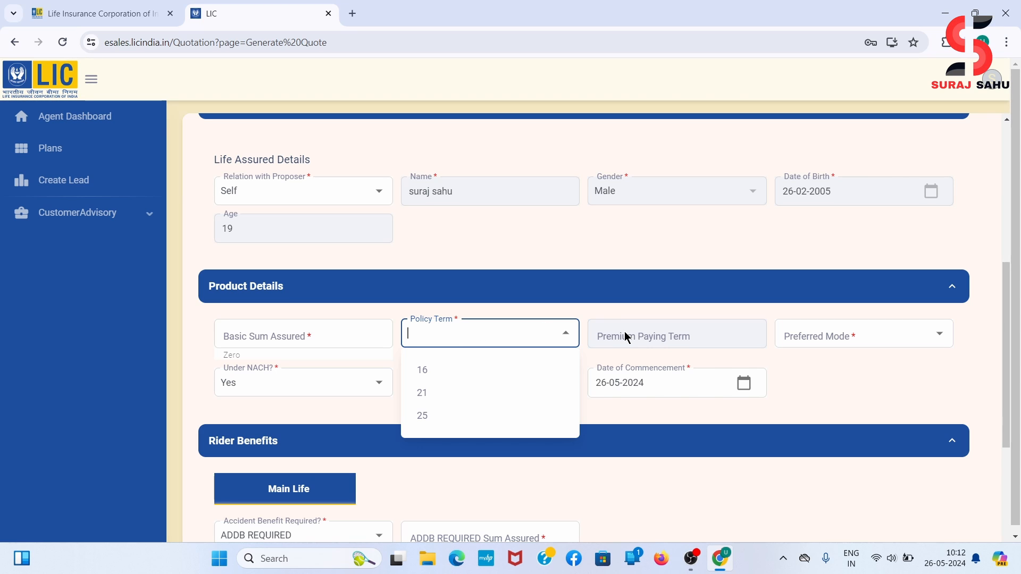
click(877, 337)
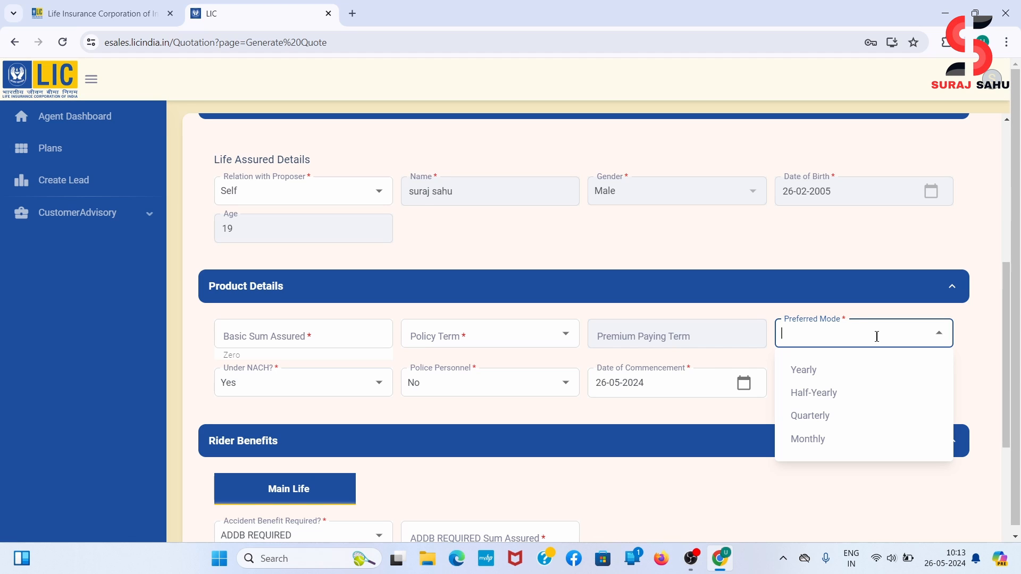
click(853, 372)
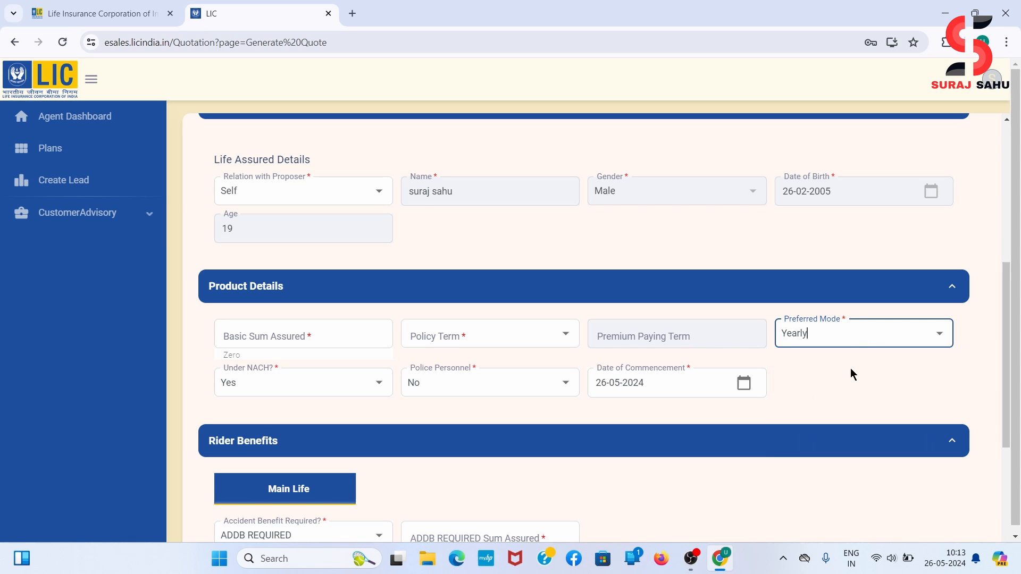
click(379, 387)
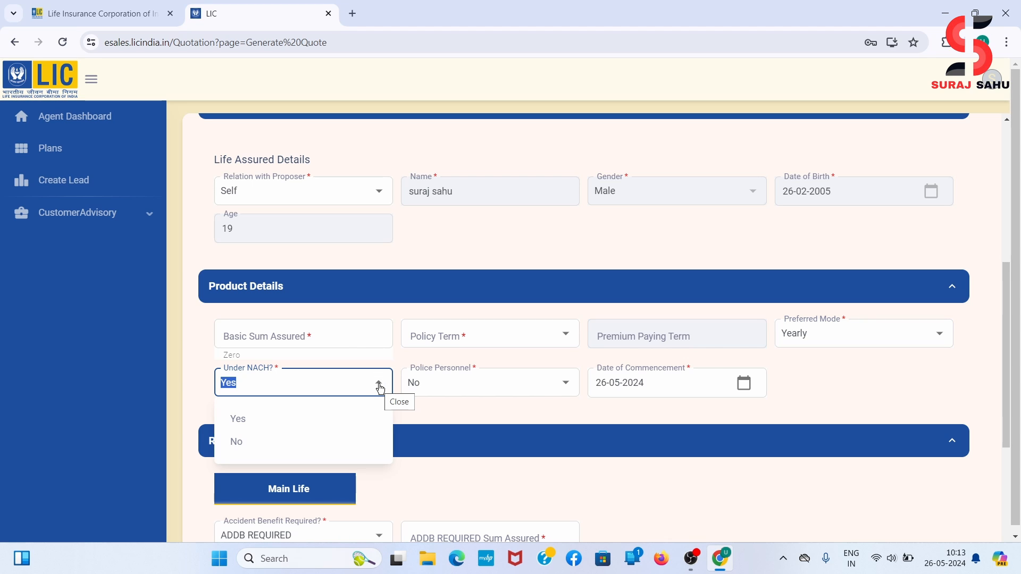
click(916, 333)
click(837, 441)
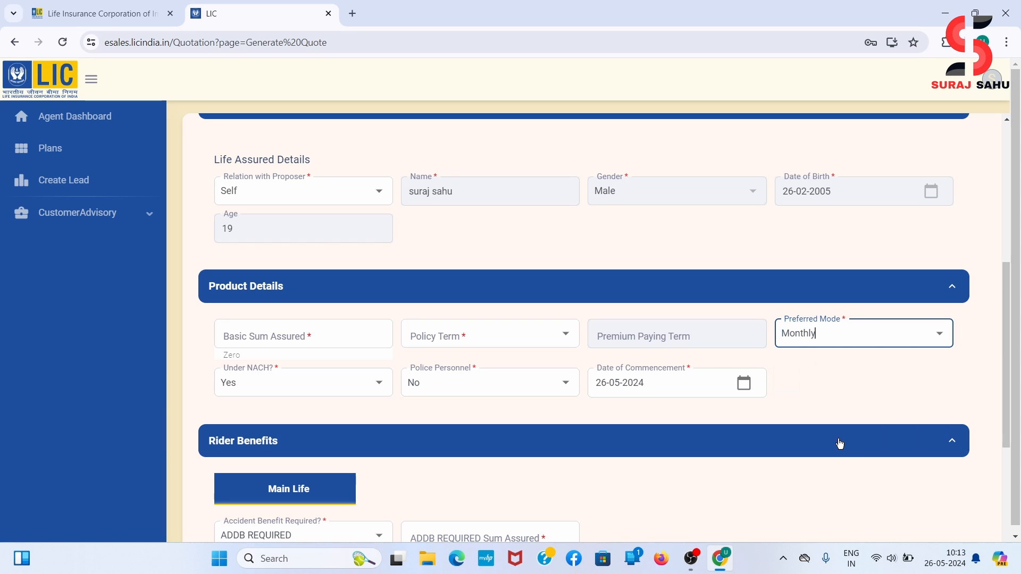
Check the Under NACH and Police Personnel options in the product details, leaving them at Yes and No.
click(378, 383)
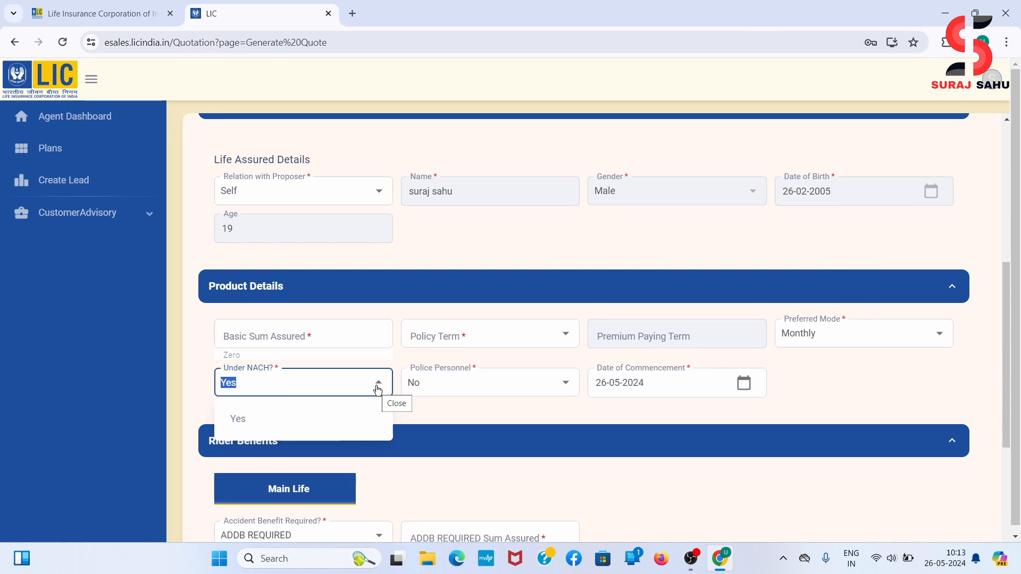
click(483, 387)
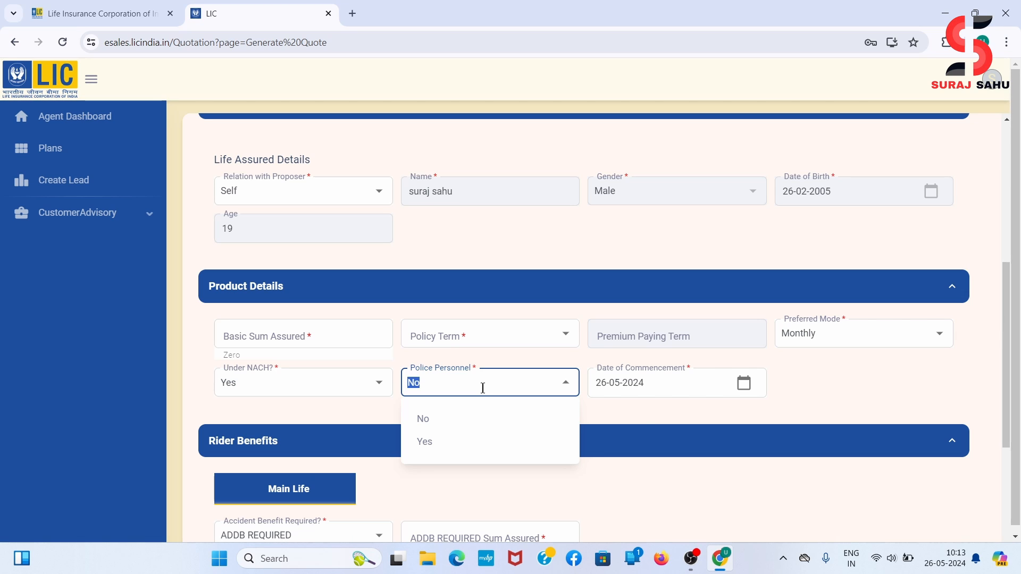
click(643, 410)
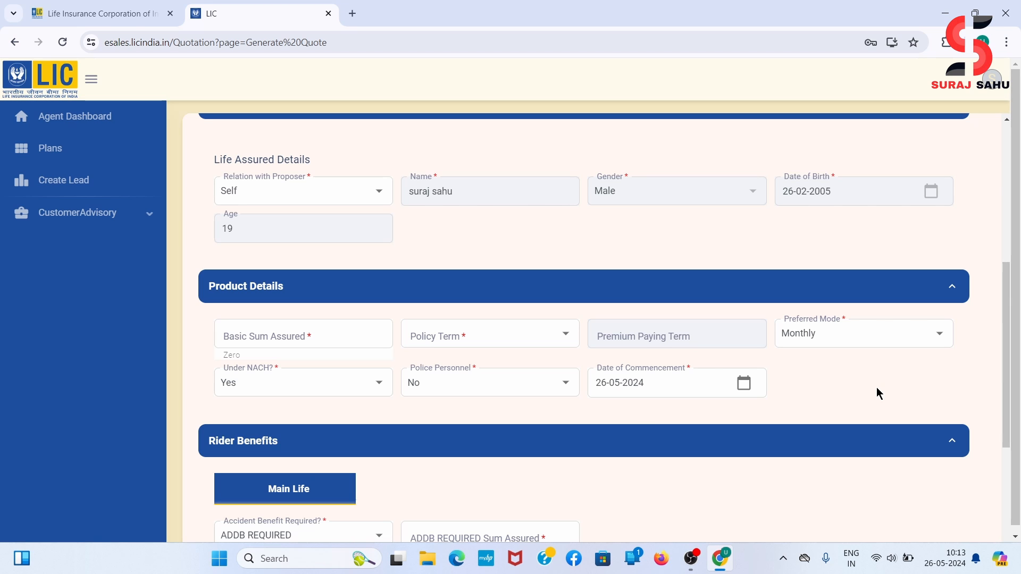
Set sum assured 5,00,000, policy term 25, Yearly mode, Police Personnel Yes and ADDB sum assured 500000, and calculate the premium.
drag(1007, 387, 1017, 494)
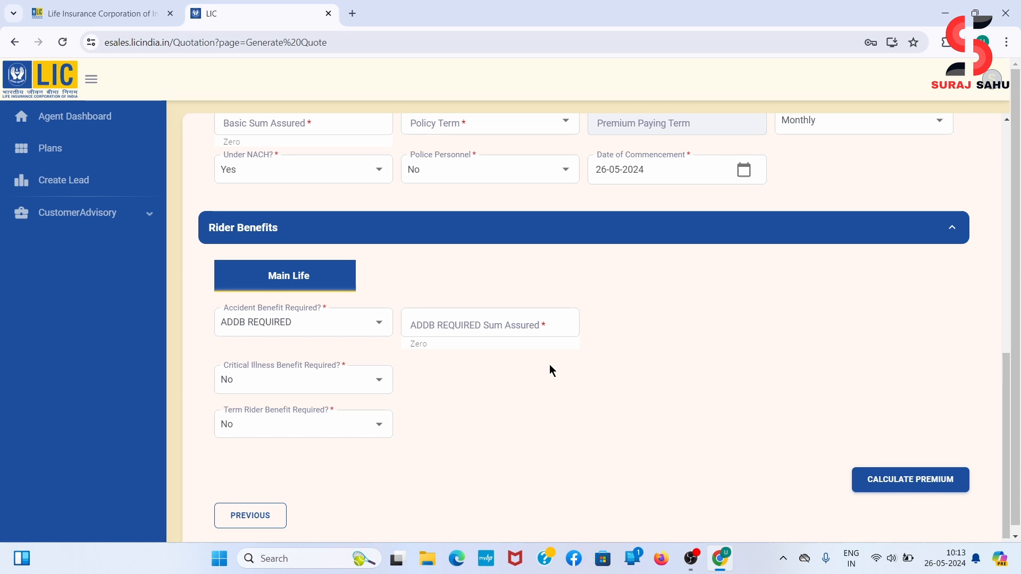
click(461, 328)
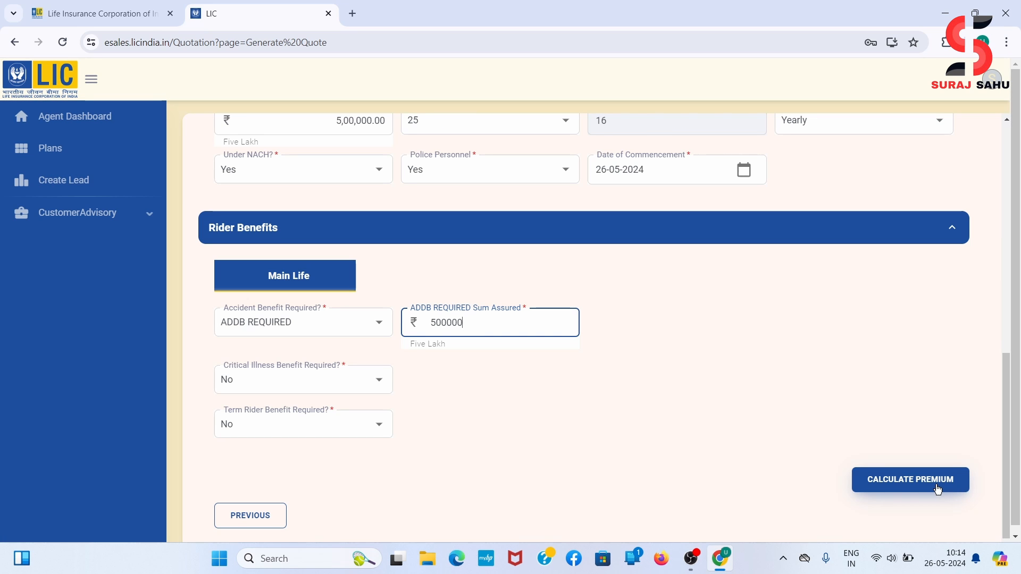
click(938, 489)
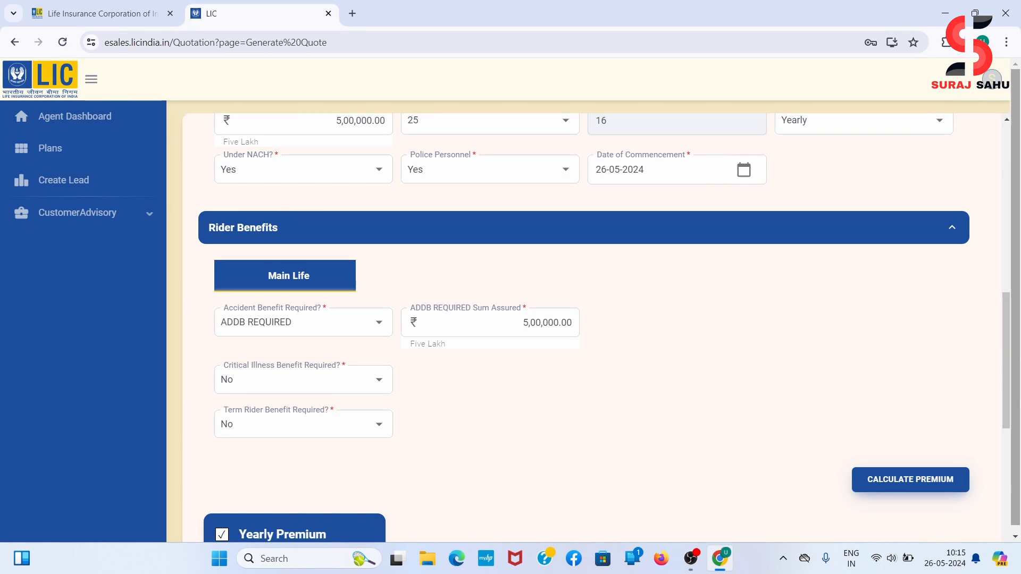
Save the calculated Jeevan Labh quote and proceed to the quotation summary.
drag(1009, 350, 1020, 461)
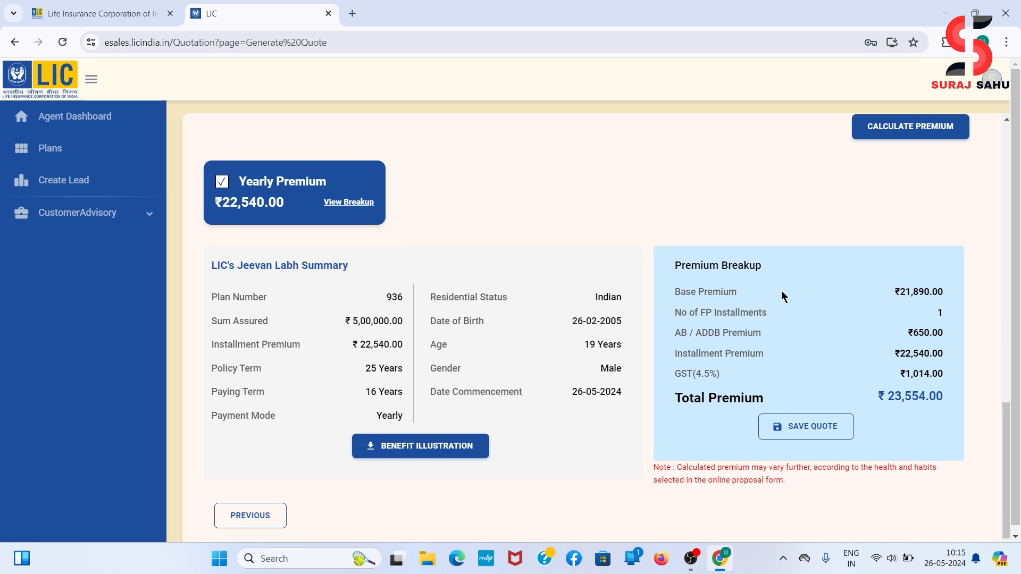
click(804, 435)
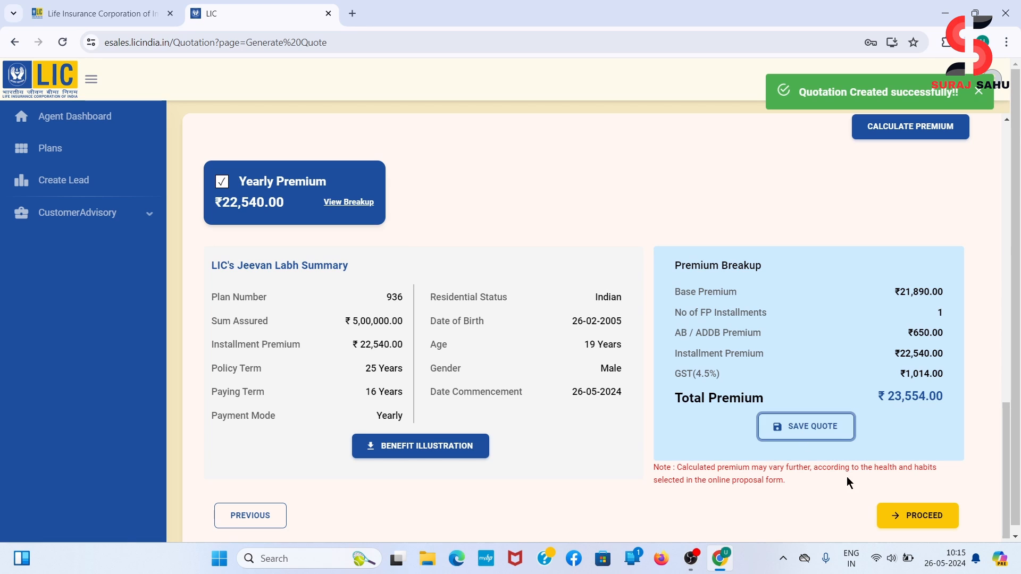
click(904, 517)
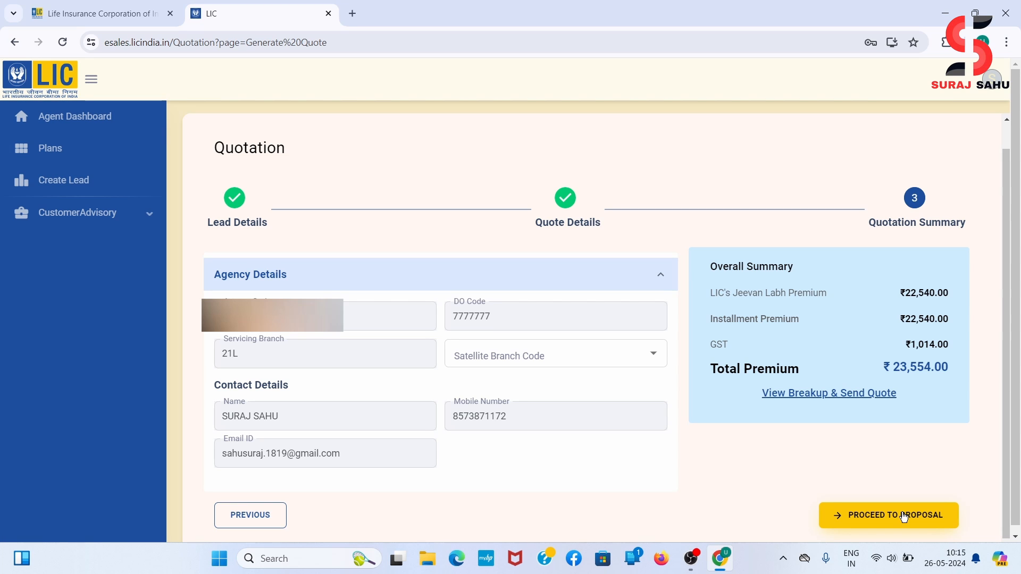
Check the Satellite Branch Code options in the agency details, leave the field empty and proceed to the proposal.
click(904, 517)
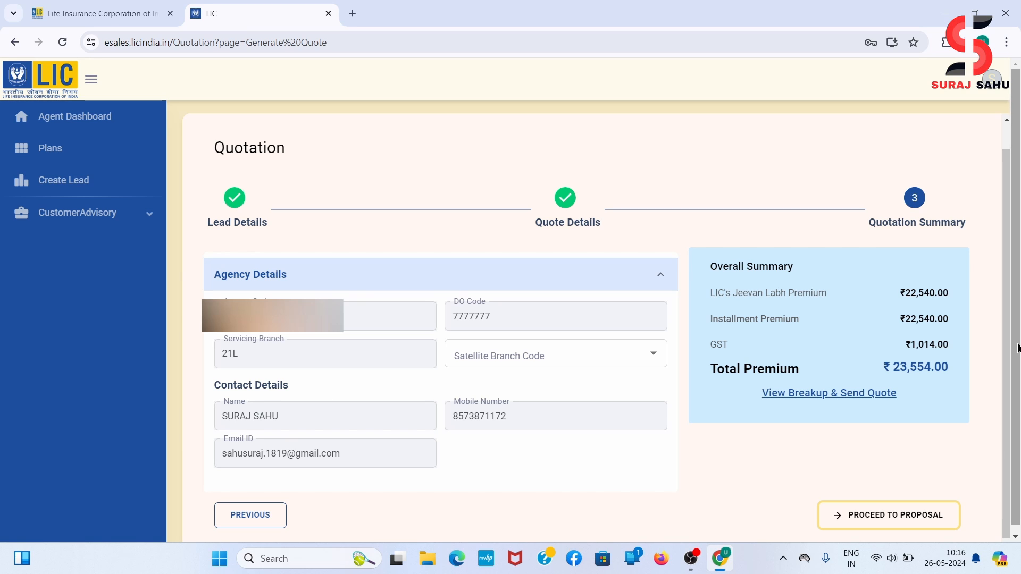
click(654, 361)
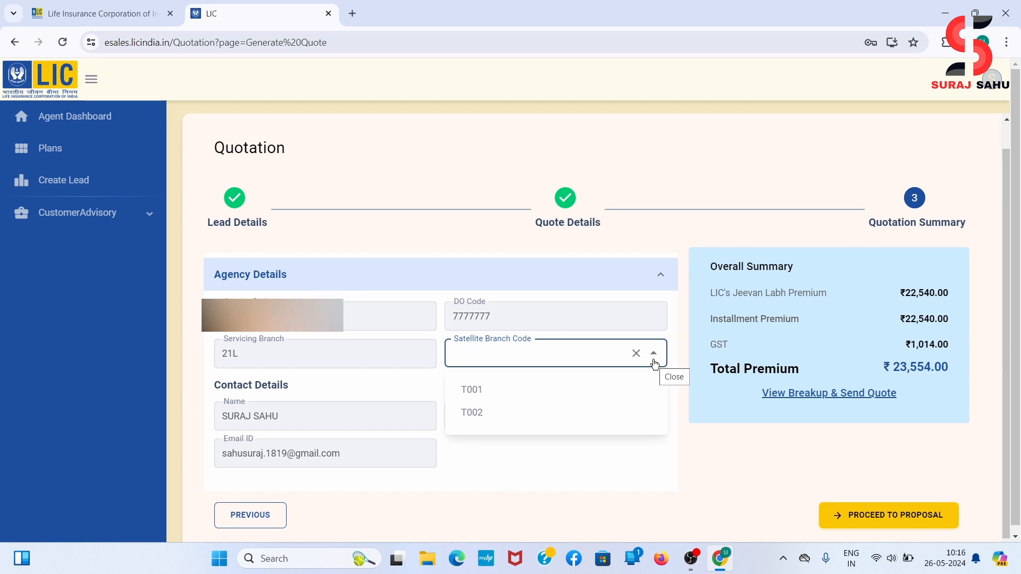
click(610, 475)
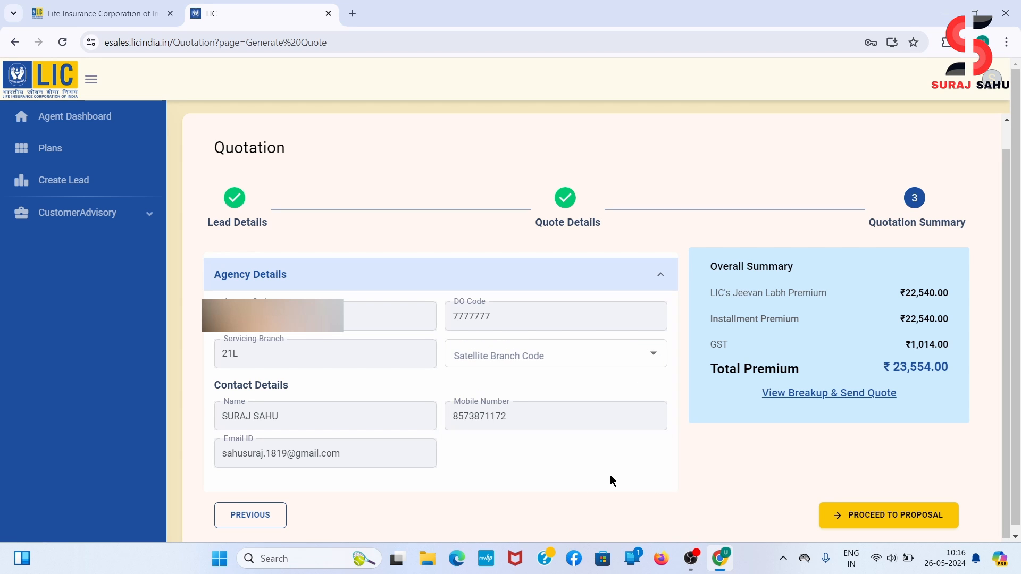
click(875, 521)
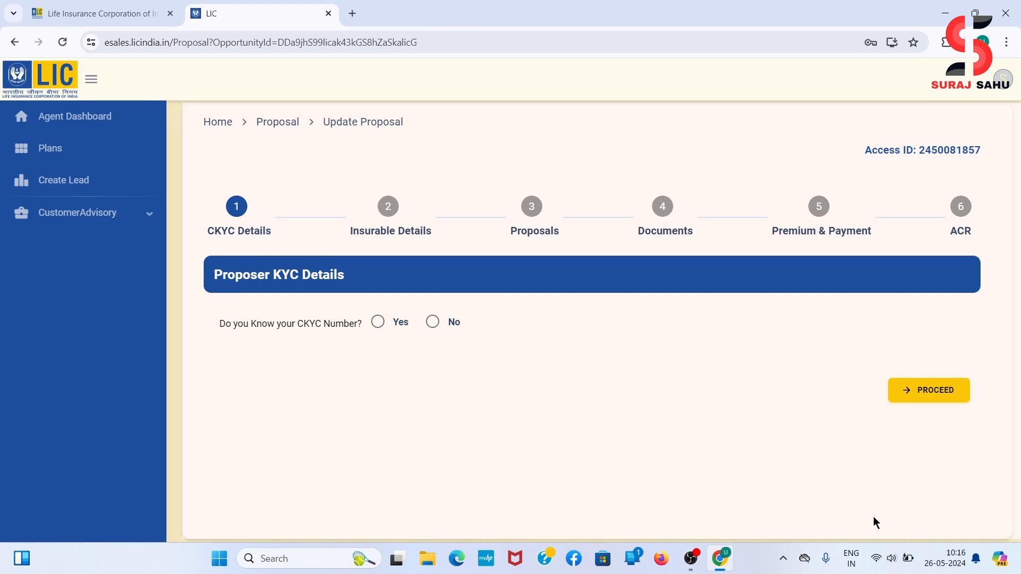
Answer No to knowing the proposer's CKYC number and choose Aadhaar details for the KYC check.
drag(873, 515, 866, 162)
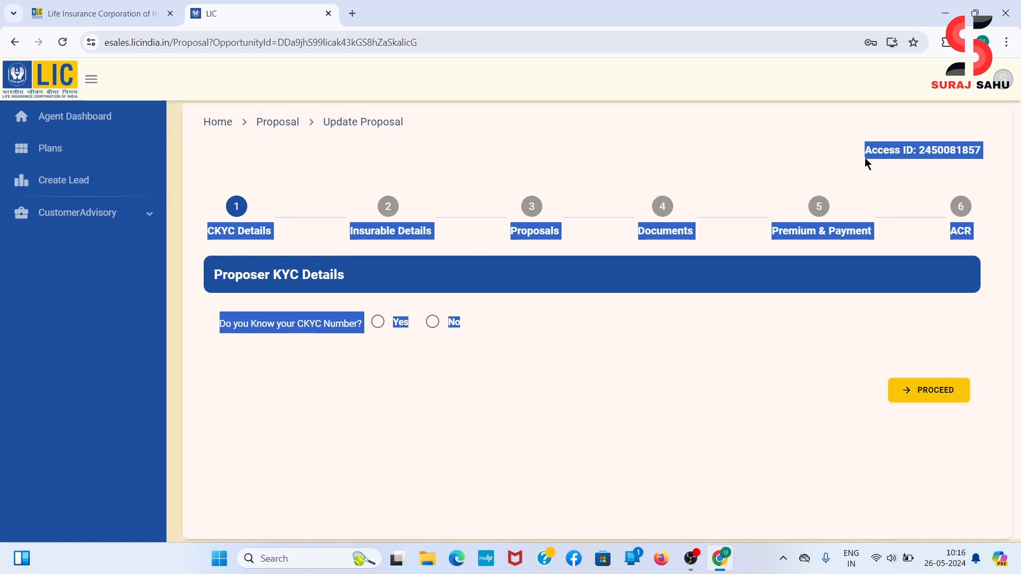
click(721, 154)
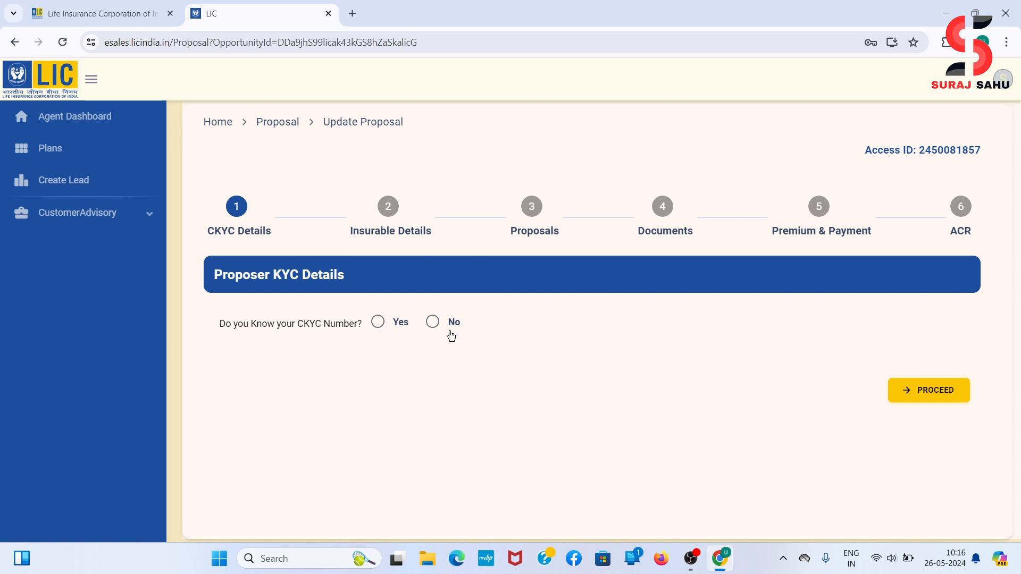
click(433, 323)
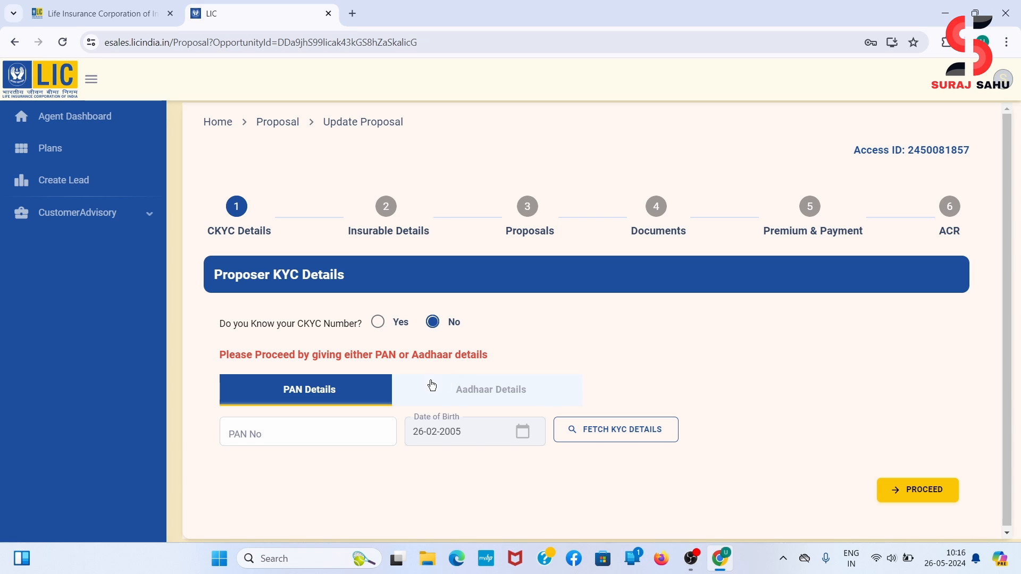
click(459, 398)
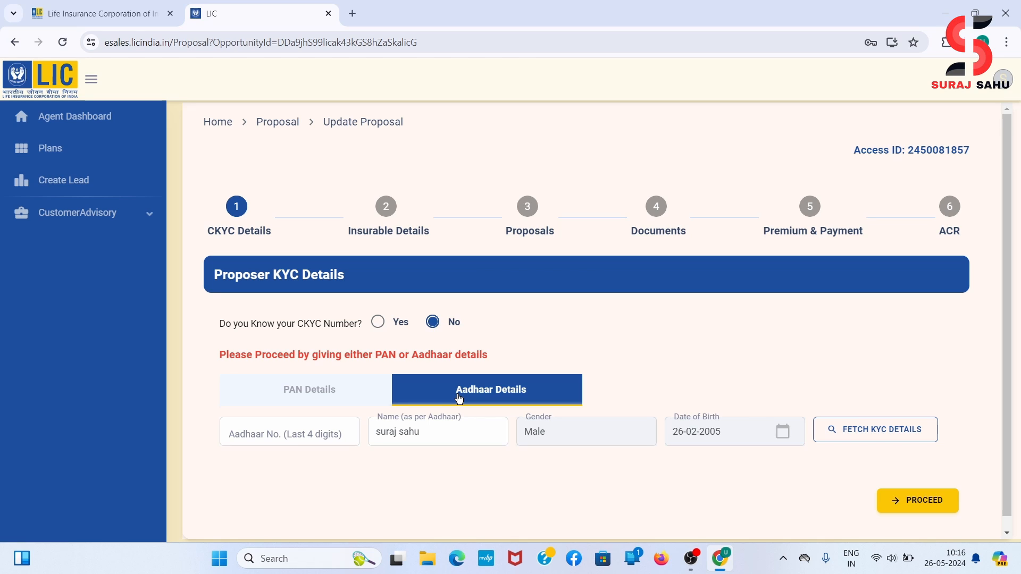
Enter the last four digits of the proposer's Aadhaar number and request the KYC details, acknowledging the OTP notice.
click(287, 432)
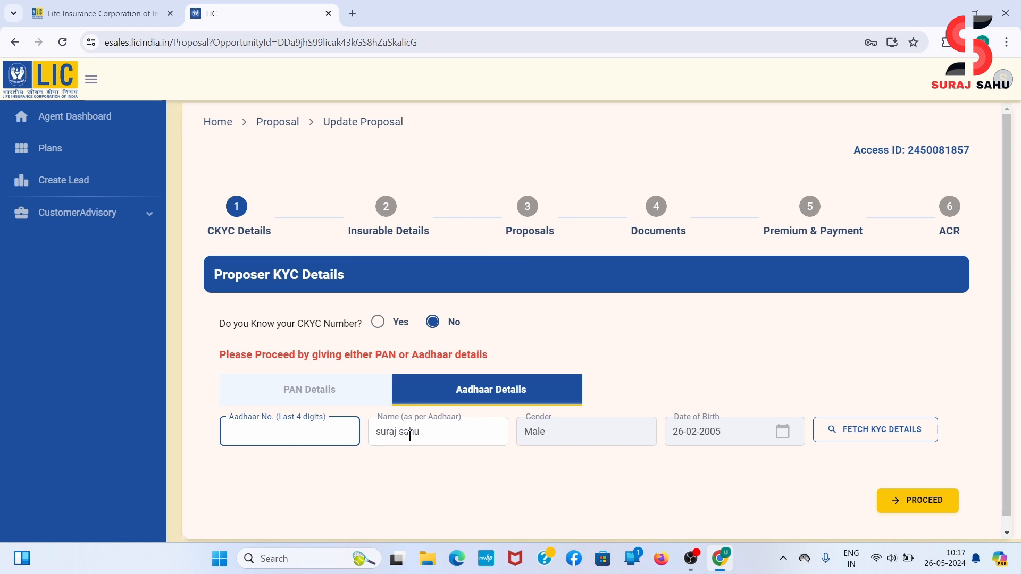
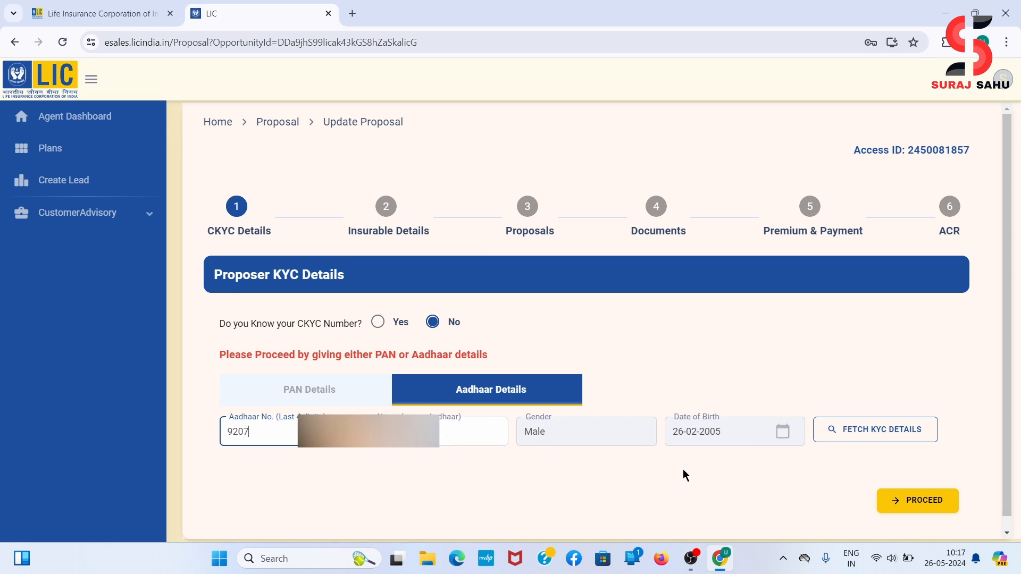
click(859, 440)
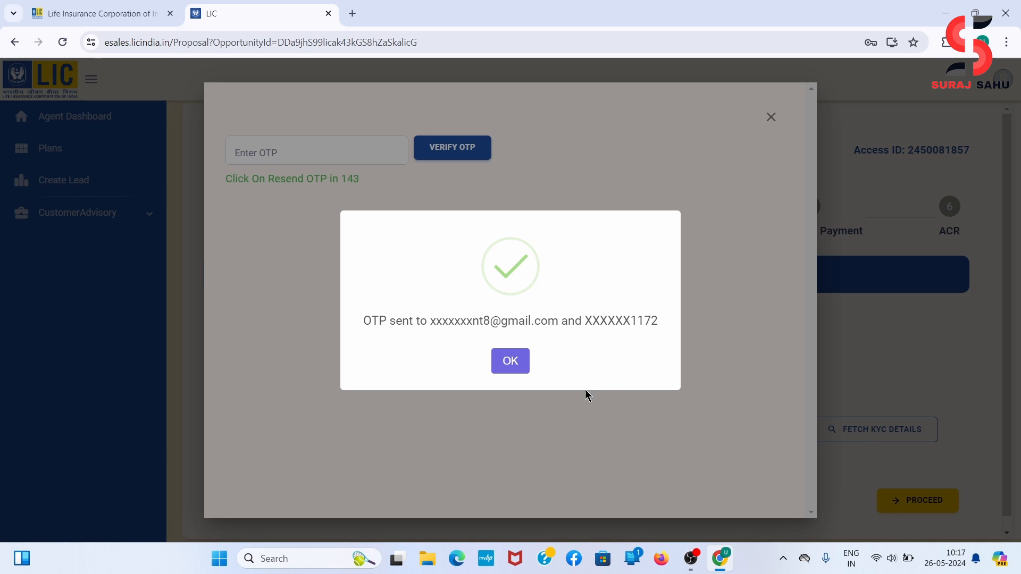
click(514, 368)
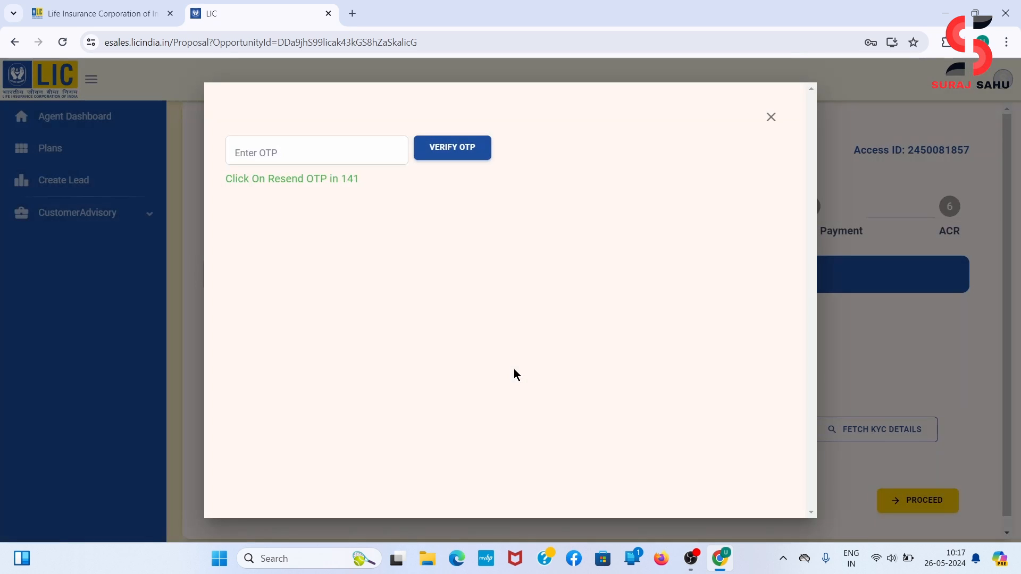
Enter the OTP for the KYC request and verify it.
click(252, 156)
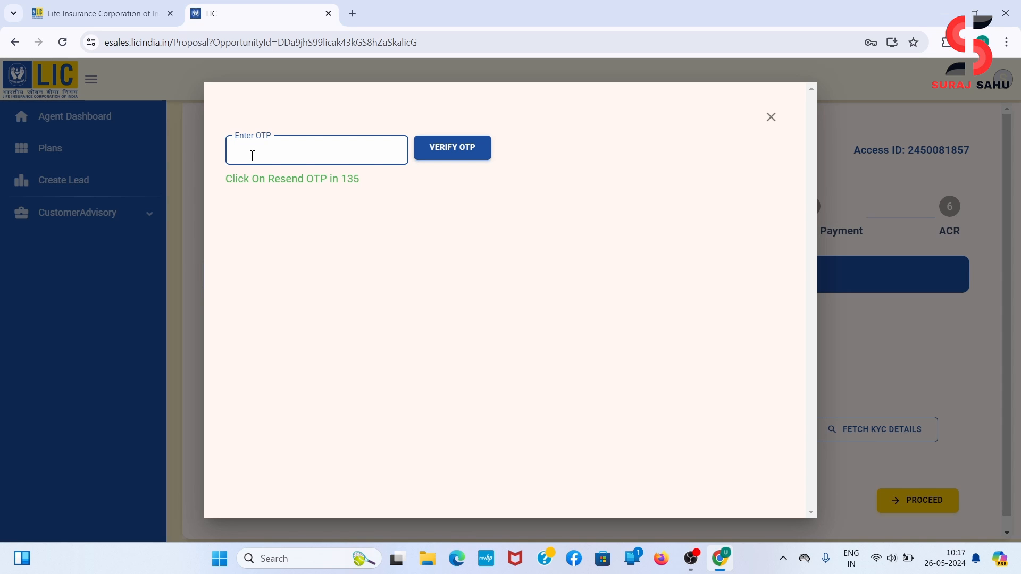
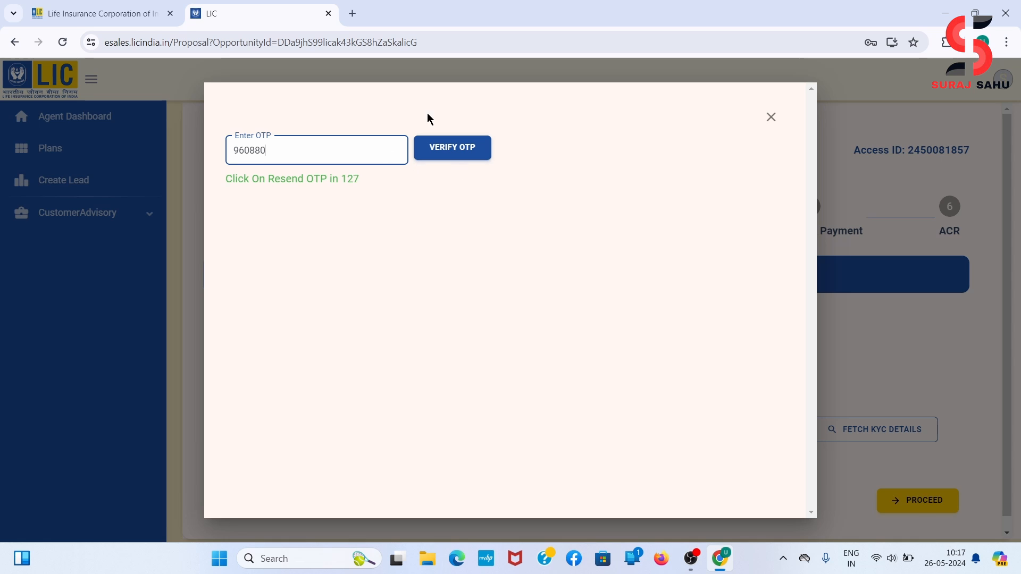
click(447, 152)
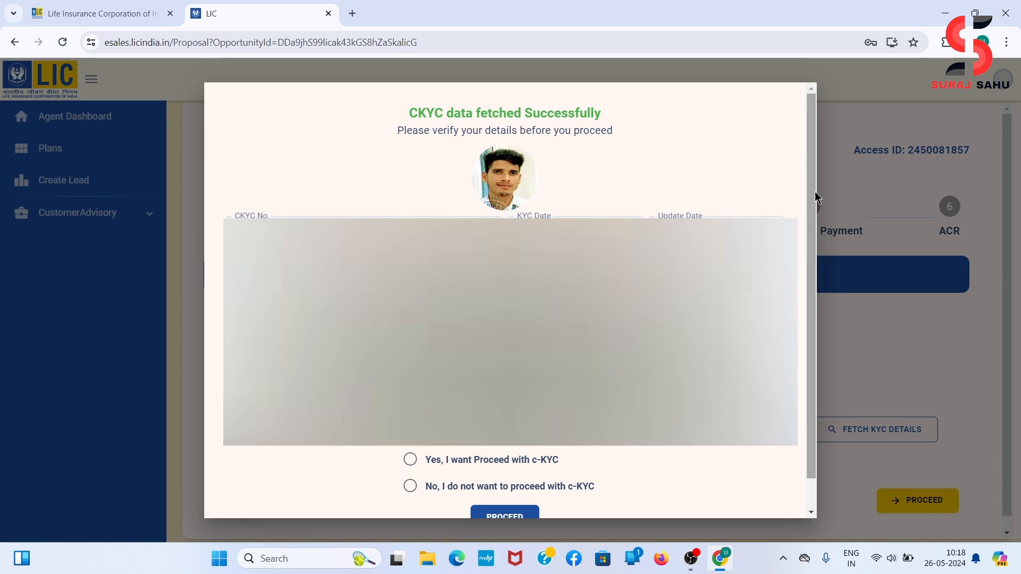
Accept the fetched c-KYC data for the proposer and proceed to the insurable details.
drag(814, 196, 816, 256)
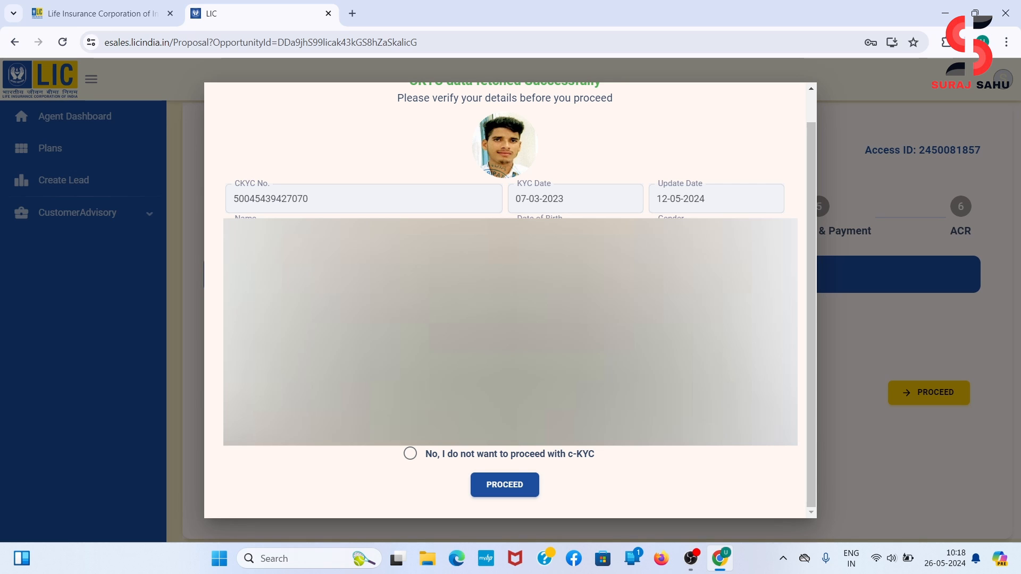
click(506, 485)
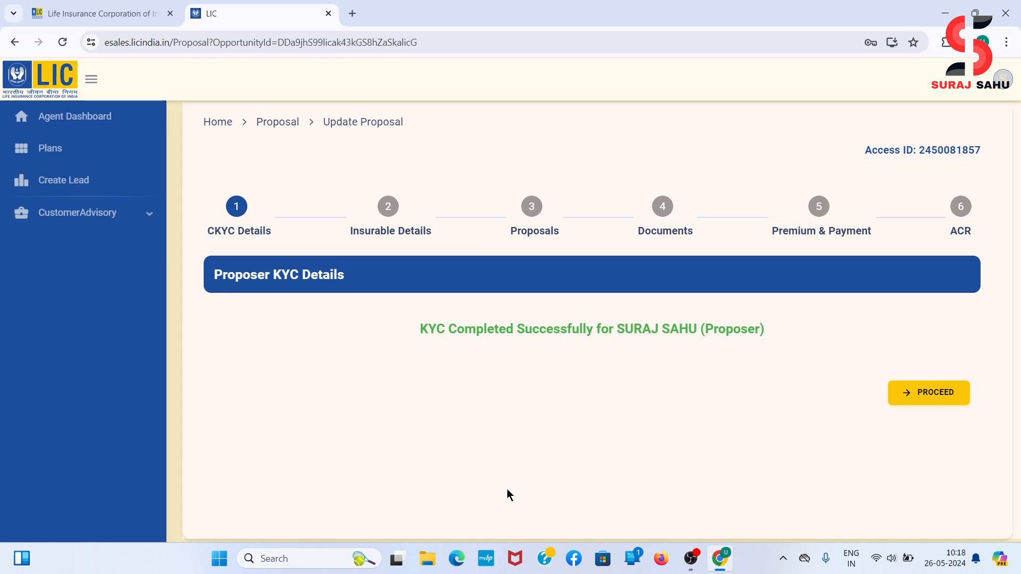
click(924, 398)
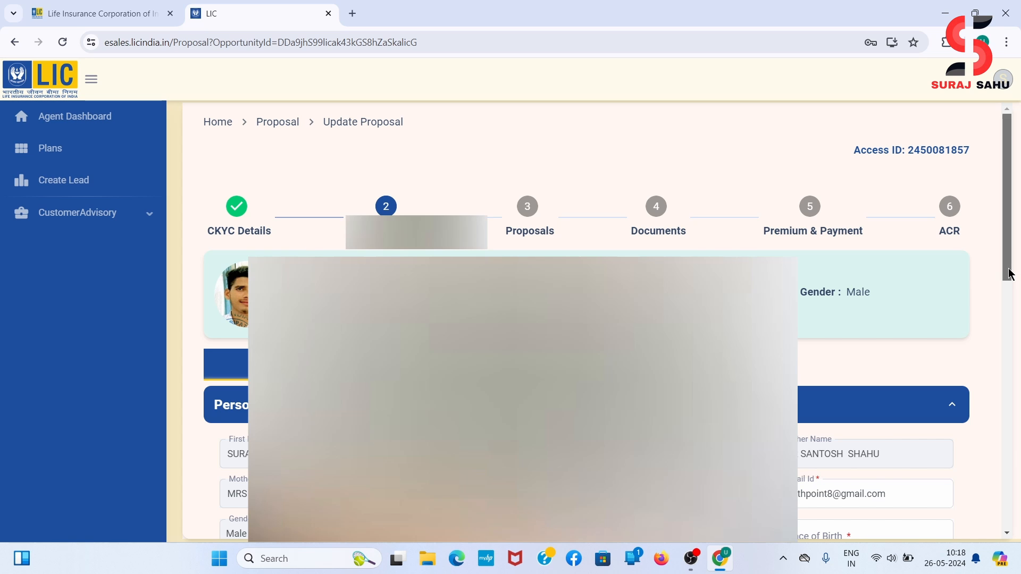
Set the proposer's marital status to Single and enter ayodhya as the place of birth in the personal details.
drag(1012, 273, 1012, 372)
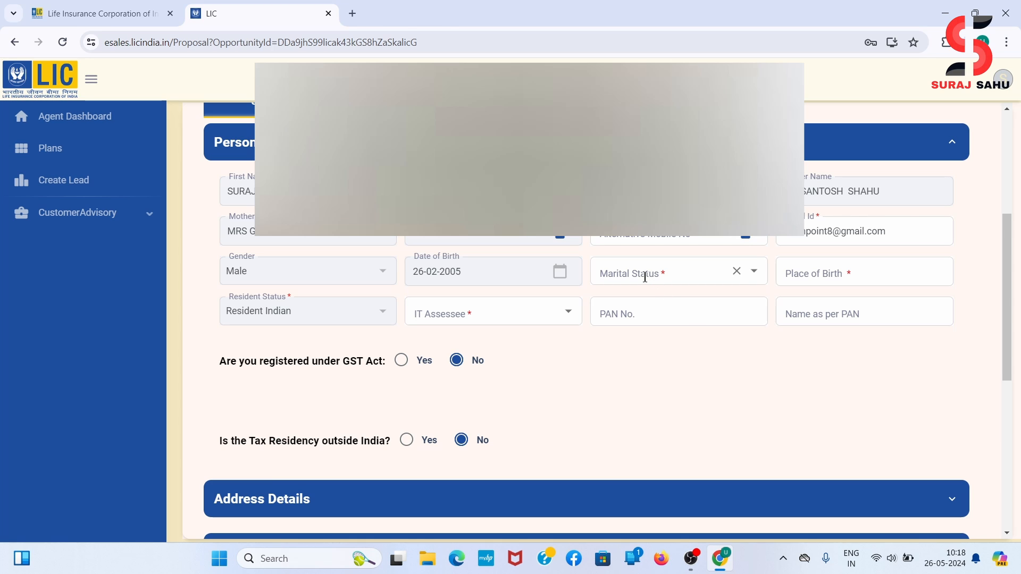
click(755, 274)
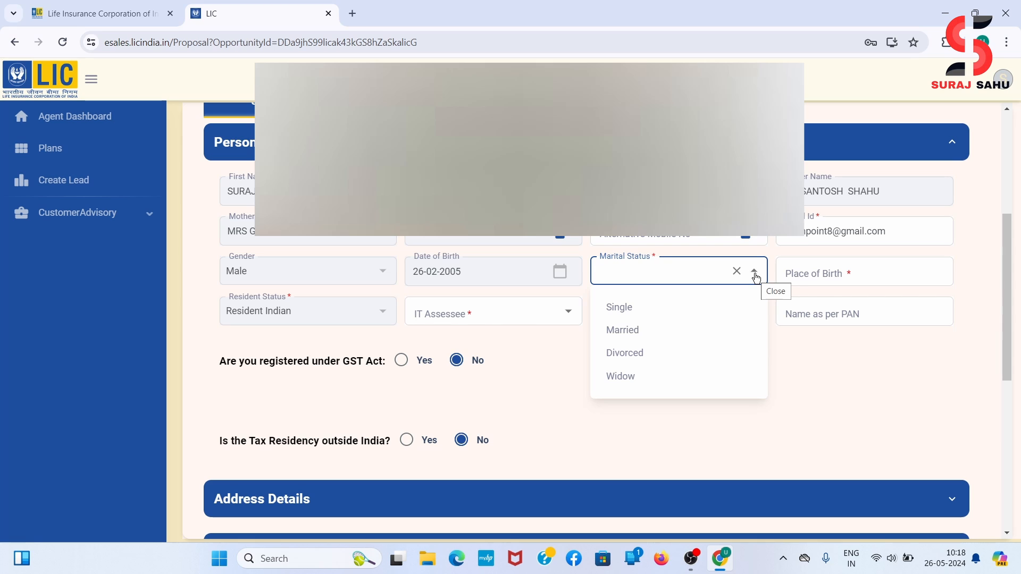
click(626, 318)
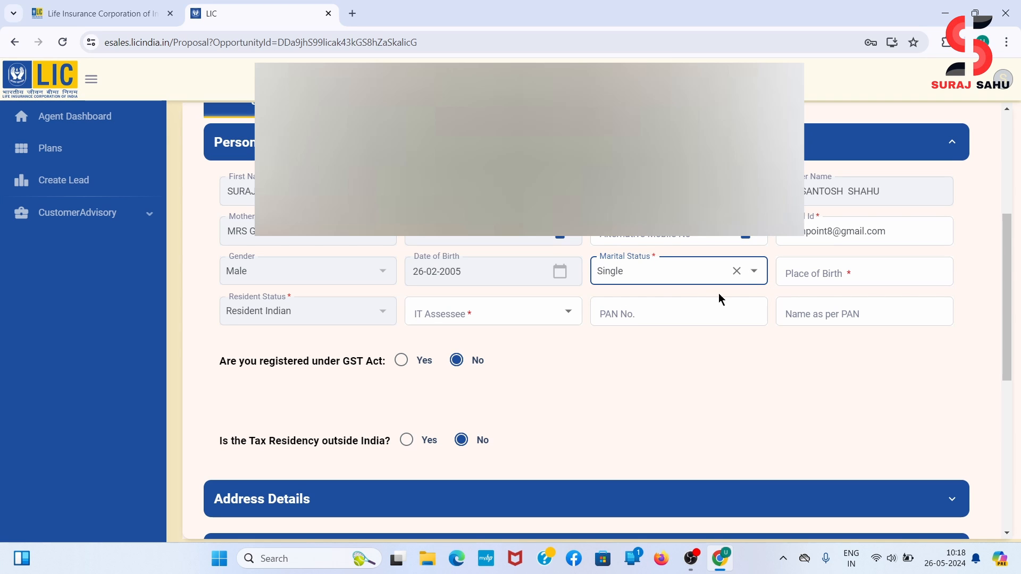
click(811, 270)
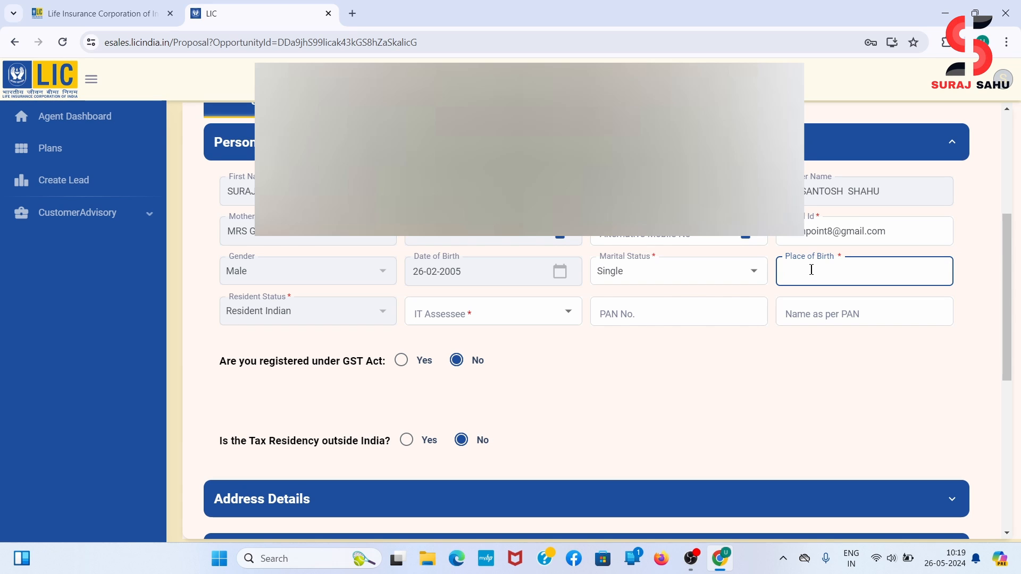
text(ayod)
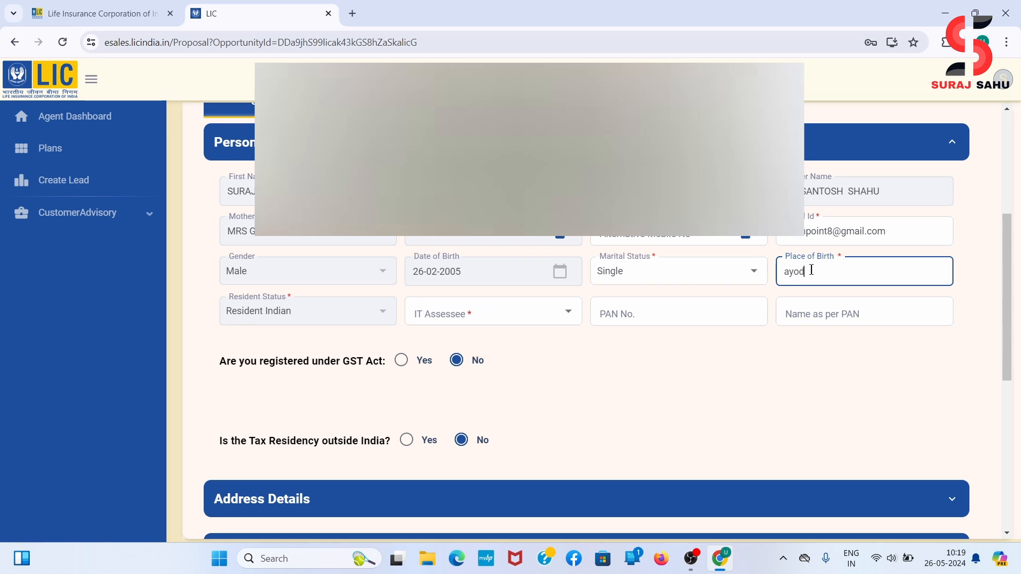
text(hya)
Set IT Assessee to No in the personal details and leave the optional PAN number empty.
click(565, 315)
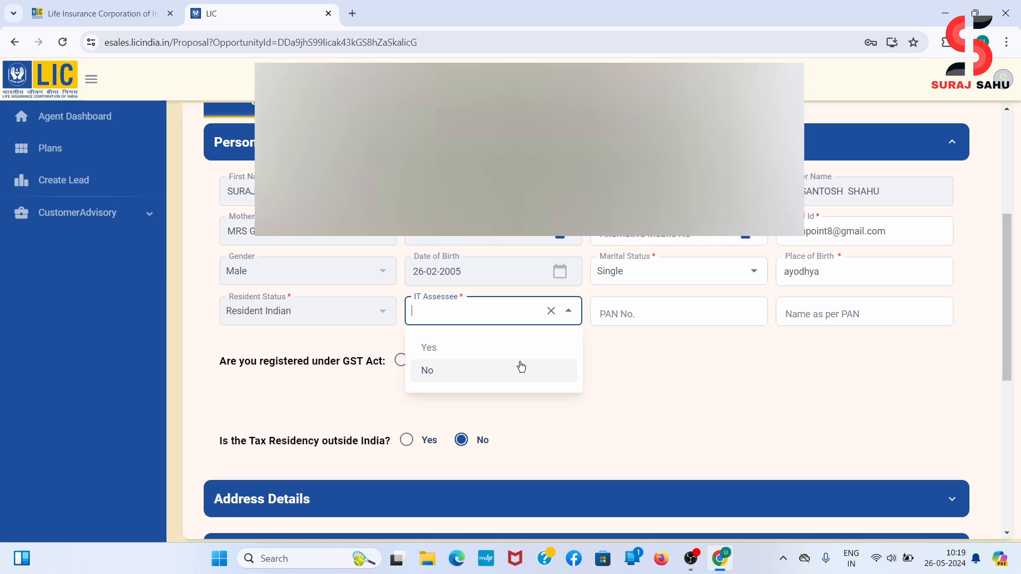
click(632, 382)
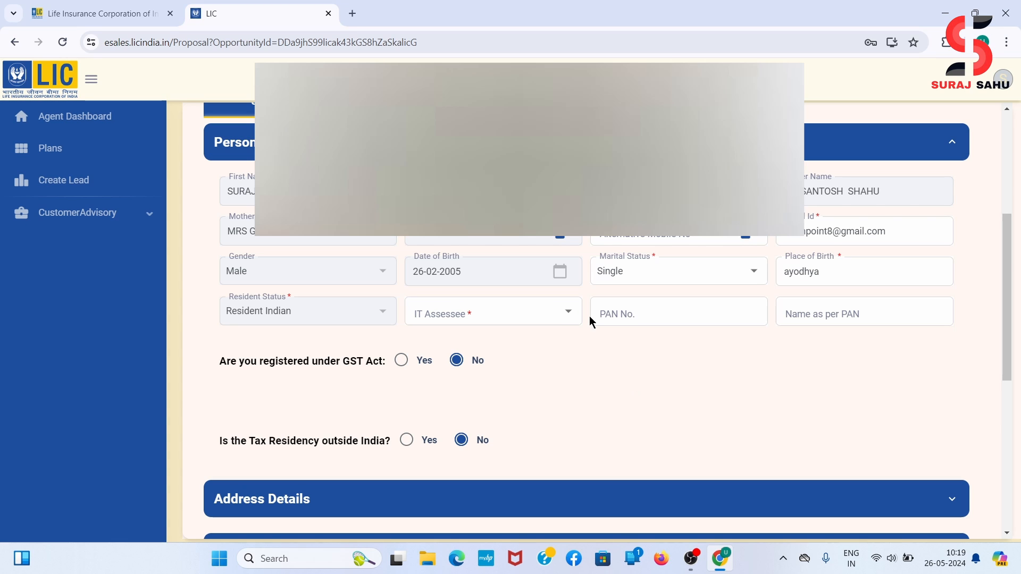
click(567, 318)
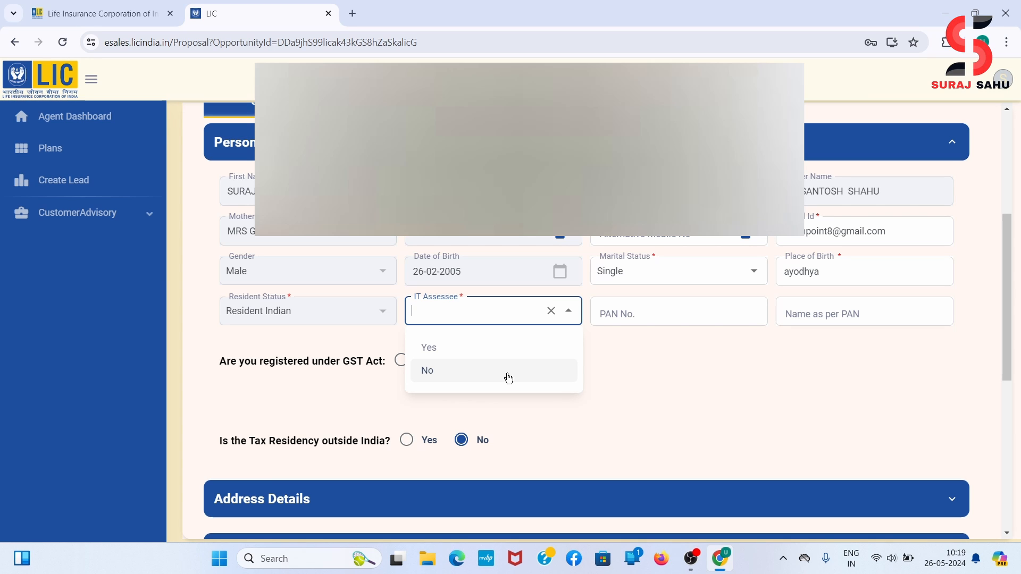
click(509, 374)
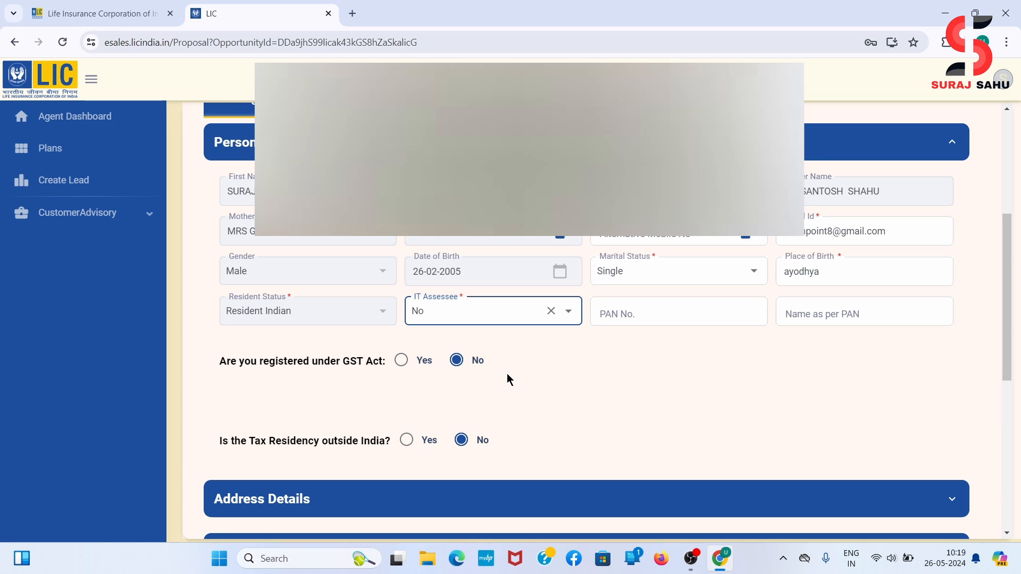
click(660, 315)
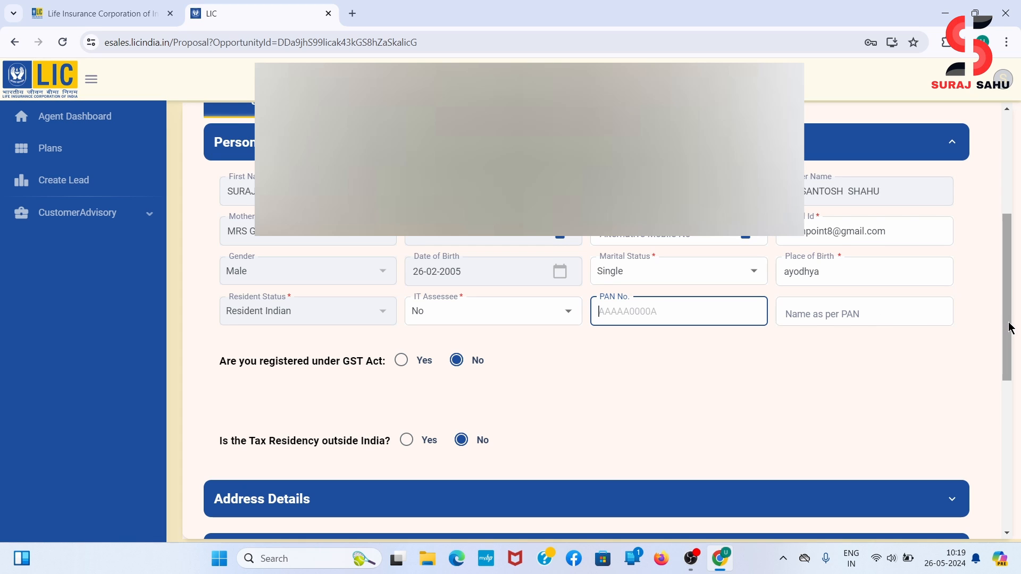
Preview the Yes options for GST registration and tax residency outside India, returning both answers to No.
drag(1011, 328, 1018, 372)
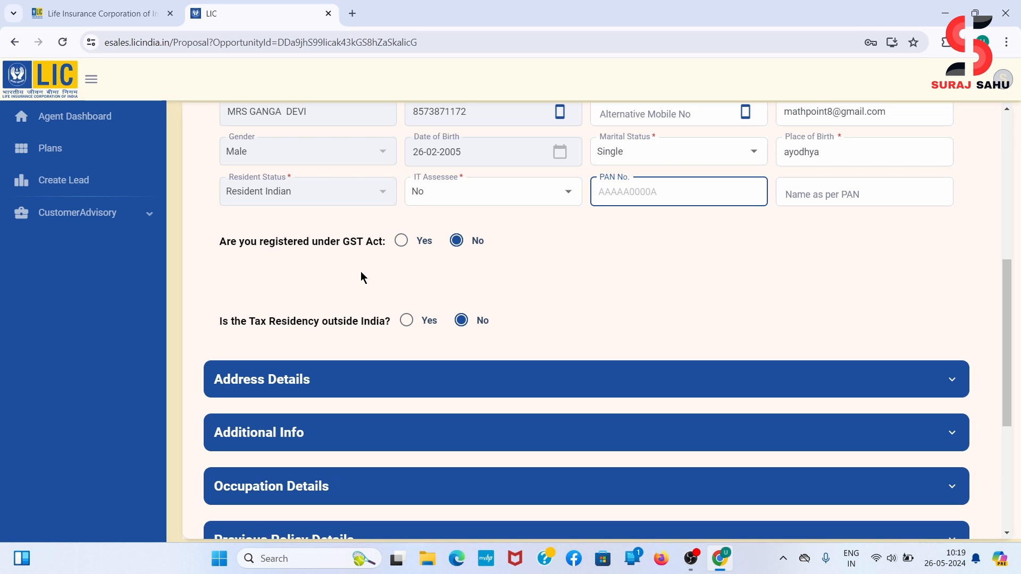
click(400, 242)
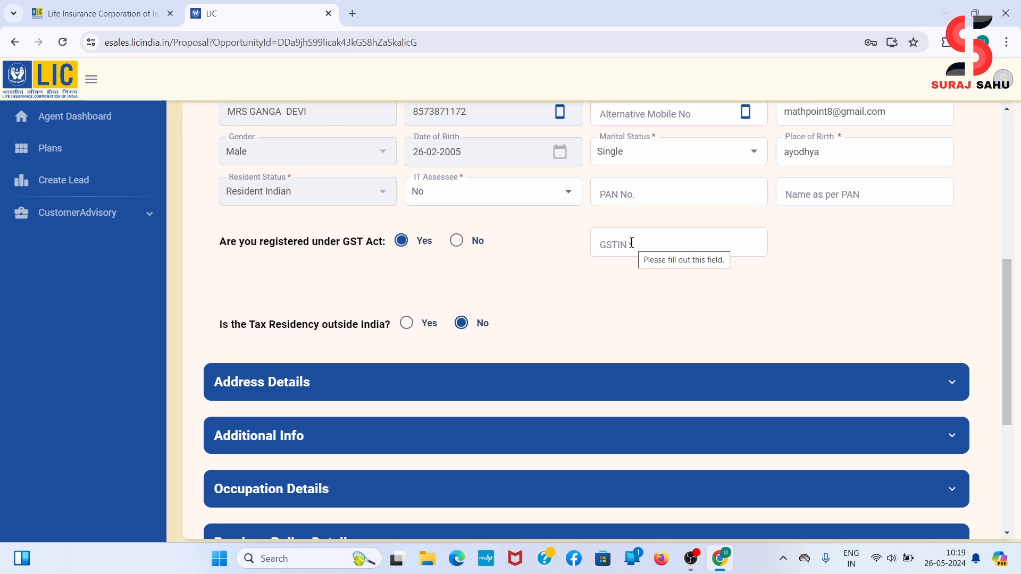
click(458, 242)
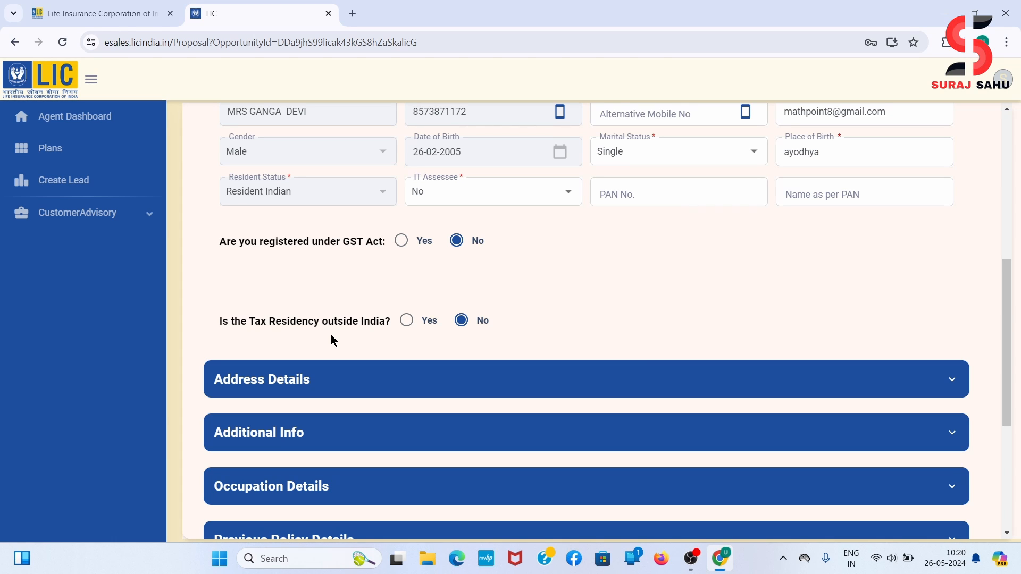
click(407, 321)
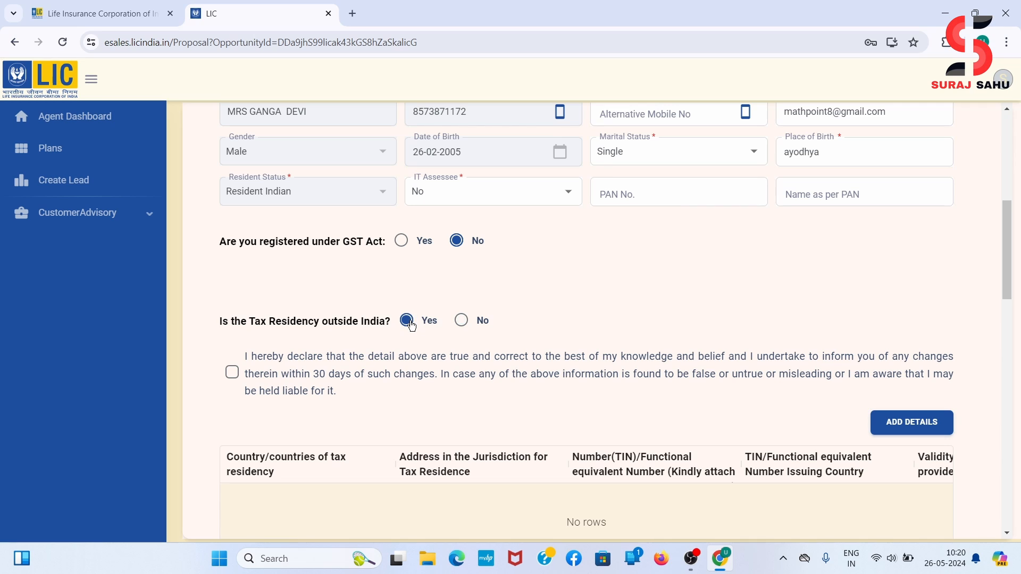
click(462, 322)
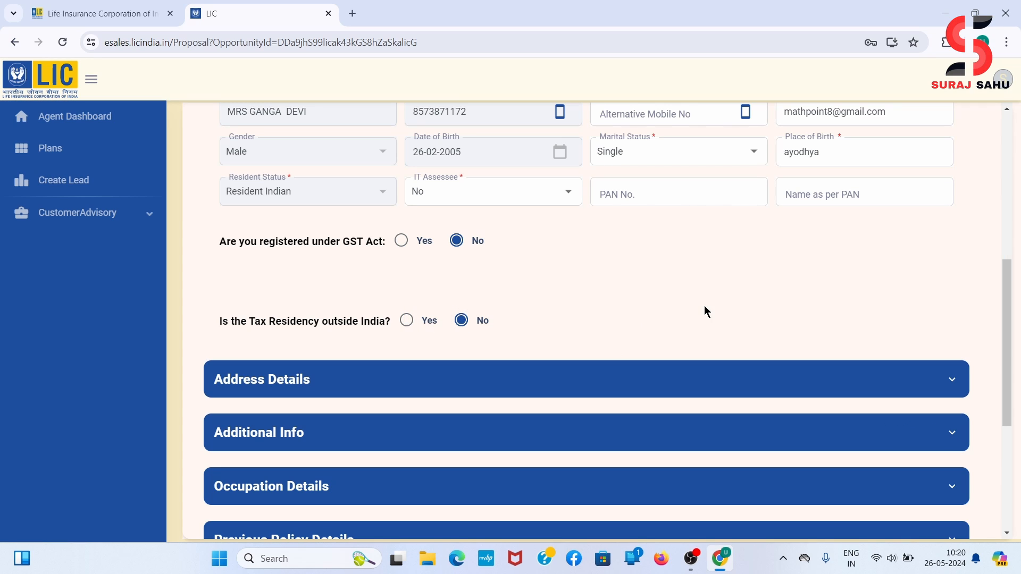
Expand the Address Details and review the communication address fields, keeping it the same as the permanent address.
drag(1009, 360, 1016, 401)
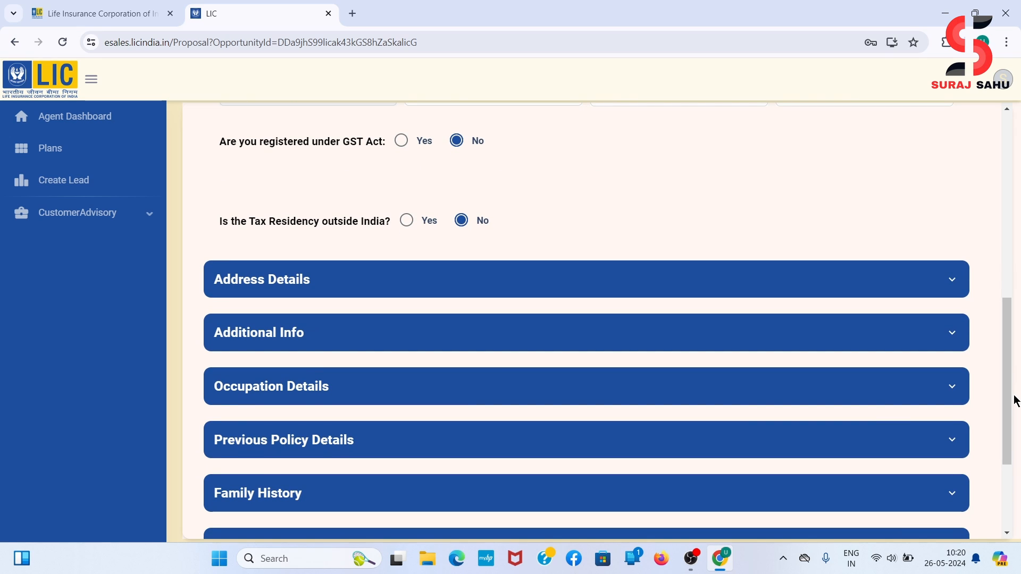
click(955, 284)
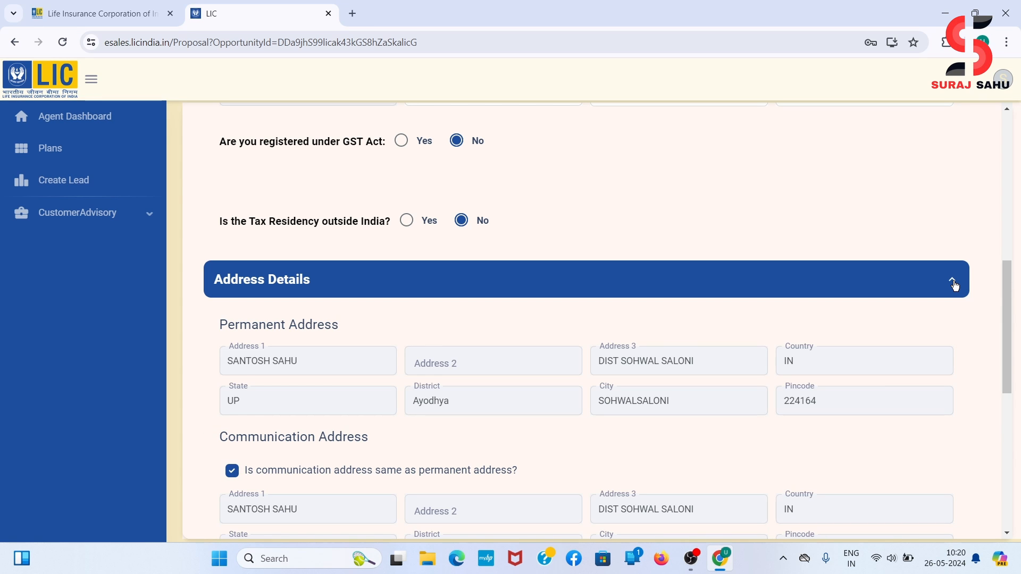
drag(1009, 313, 1017, 361)
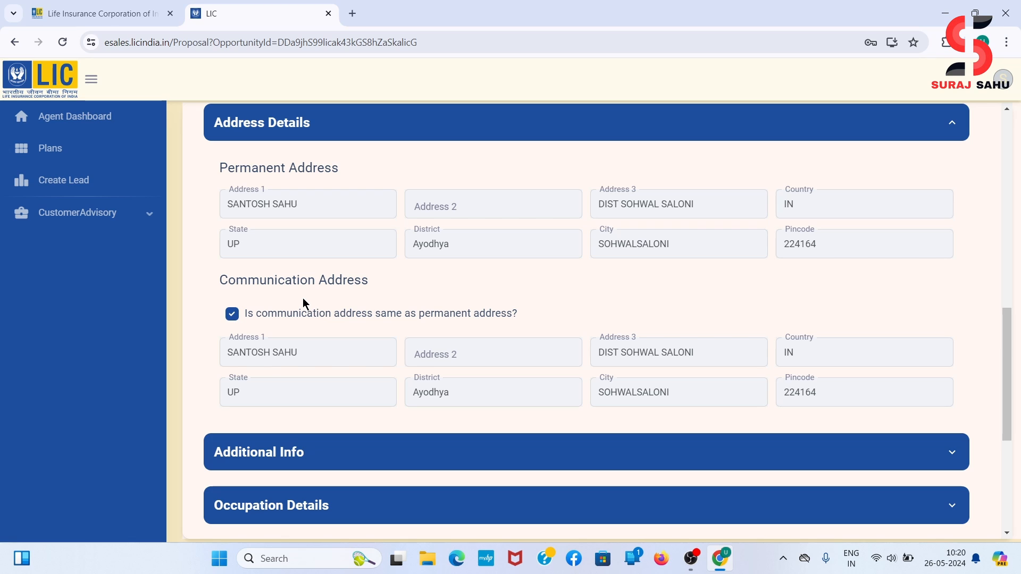
click(232, 315)
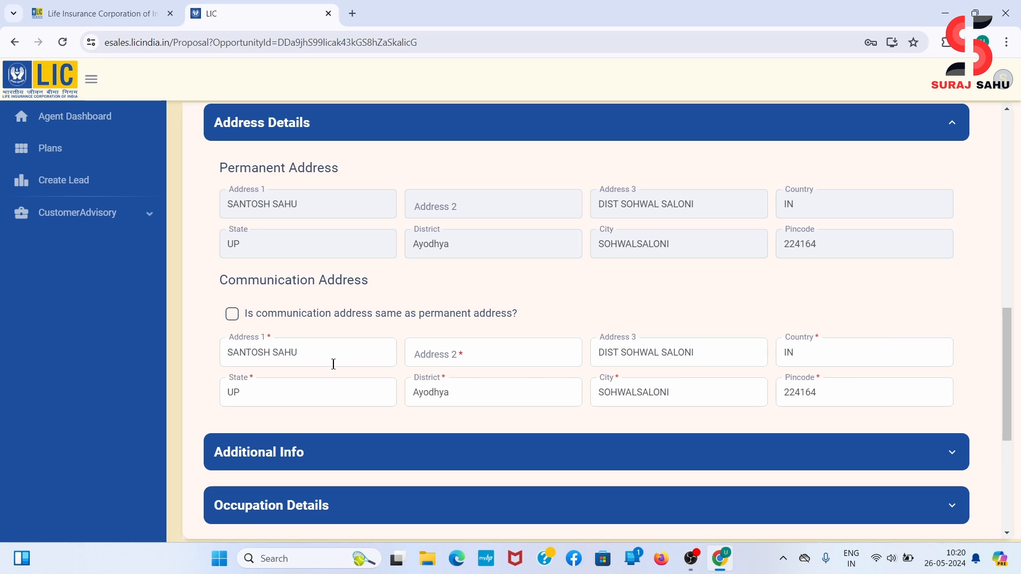
click(230, 320)
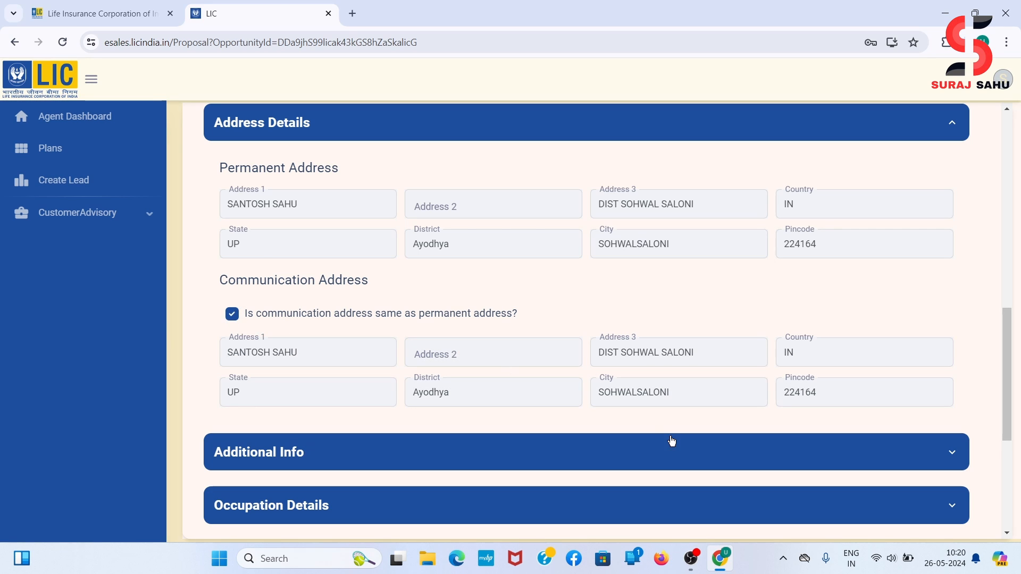
Expand the Additional Info section and set the objective of insurance to Risk Coverage with savings.
drag(1010, 398, 1015, 432)
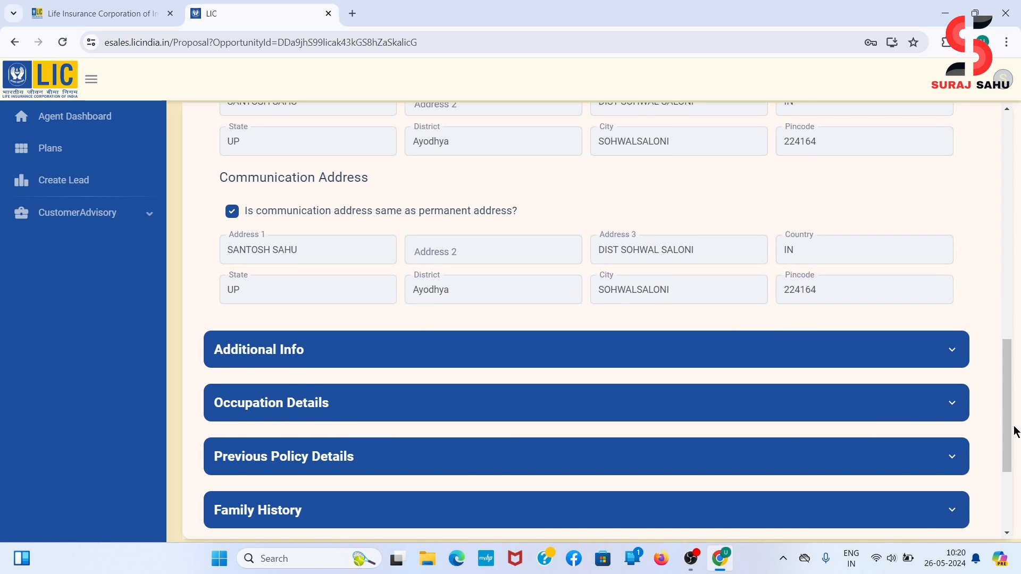
click(952, 354)
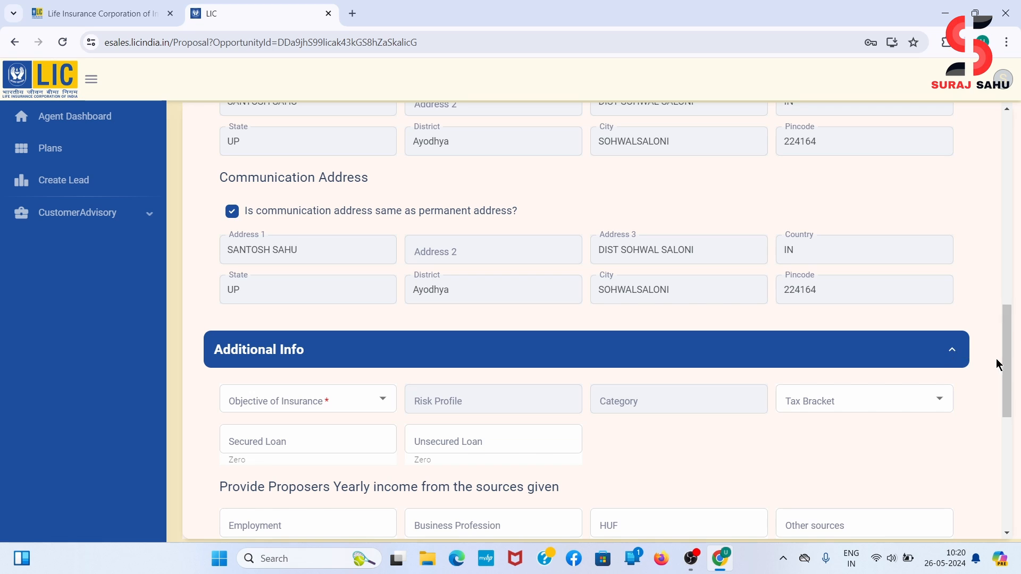
drag(1008, 366, 1011, 393)
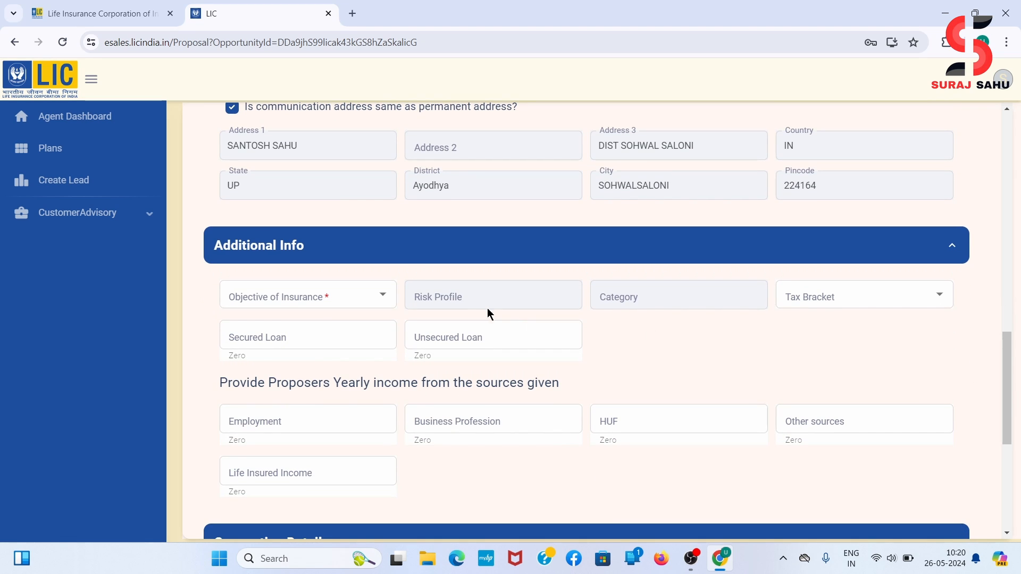
click(384, 295)
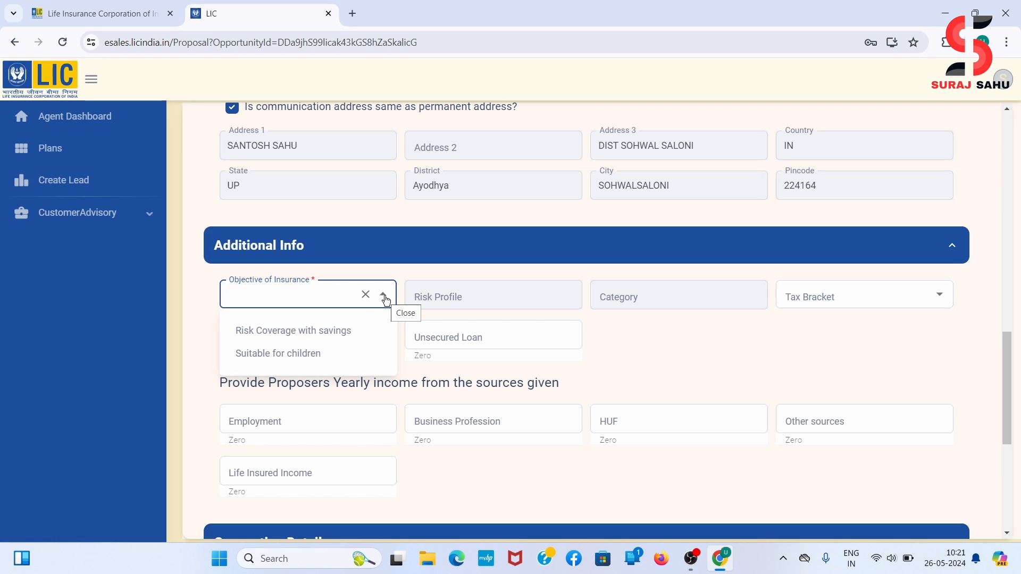
click(352, 329)
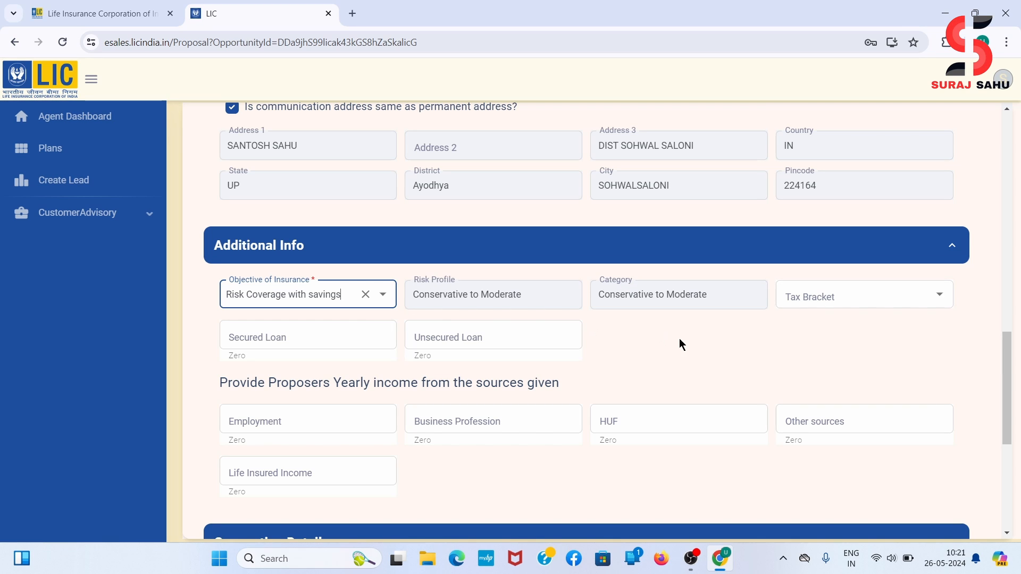
Expand the Occupation Details section and set the present occupation to LIC Agent.
drag(1005, 388, 1007, 449)
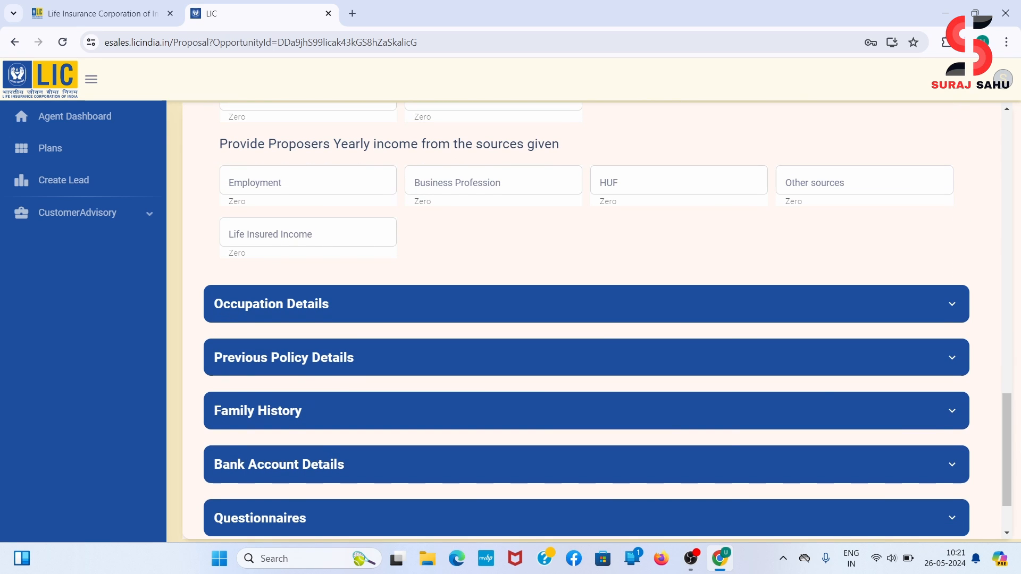
click(955, 306)
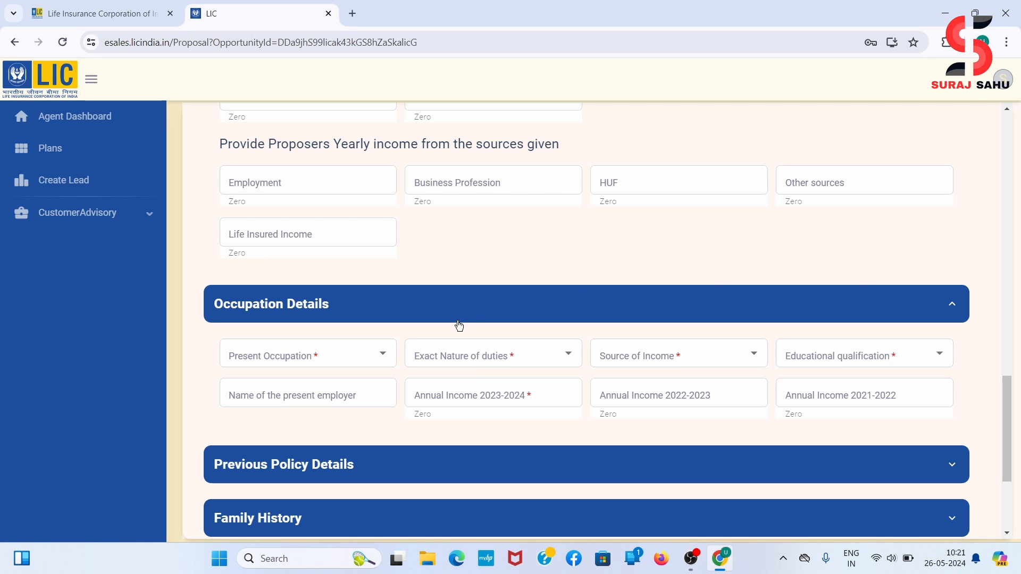
click(383, 363)
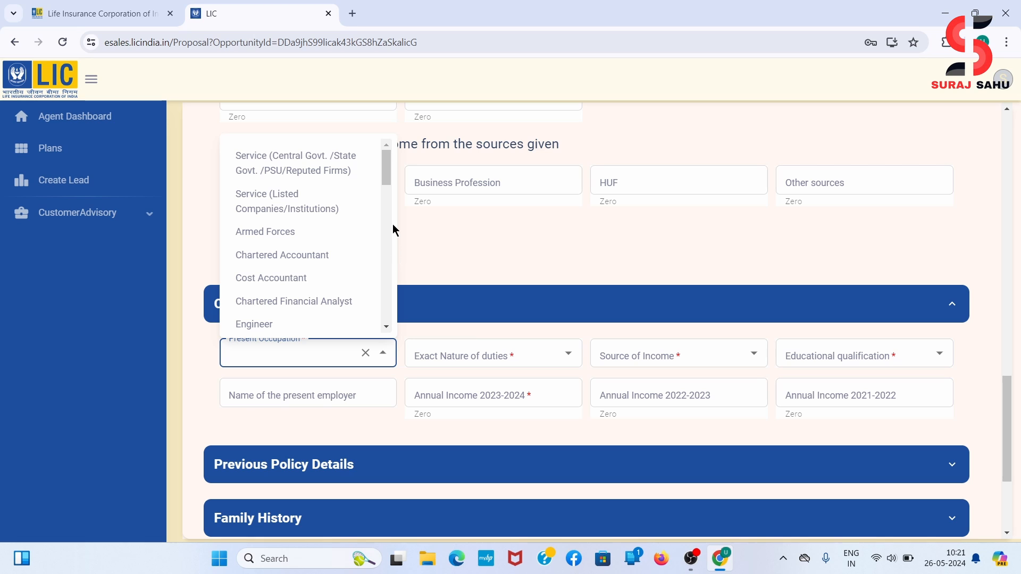
drag(383, 175, 395, 197)
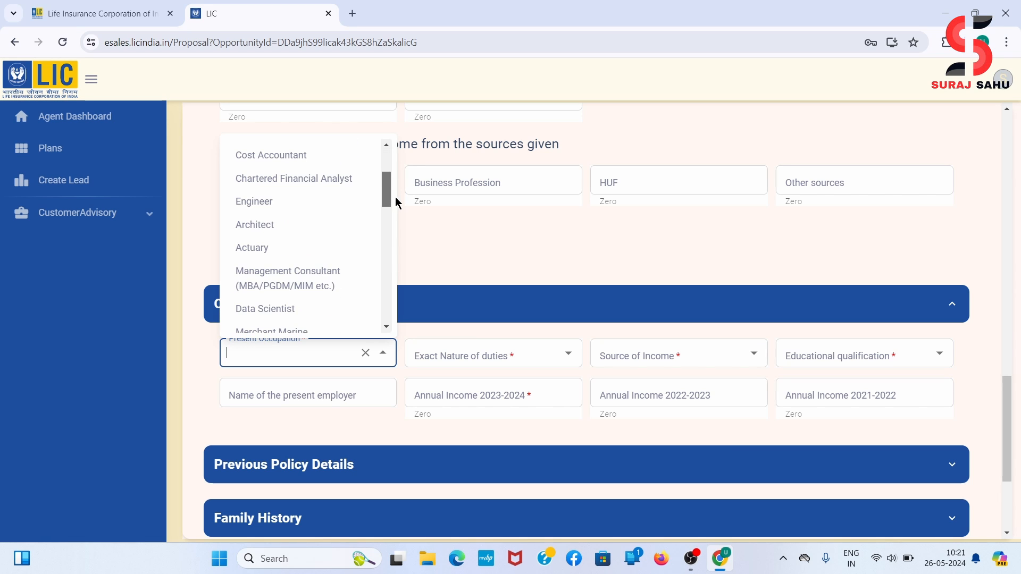
drag(394, 197, 399, 245)
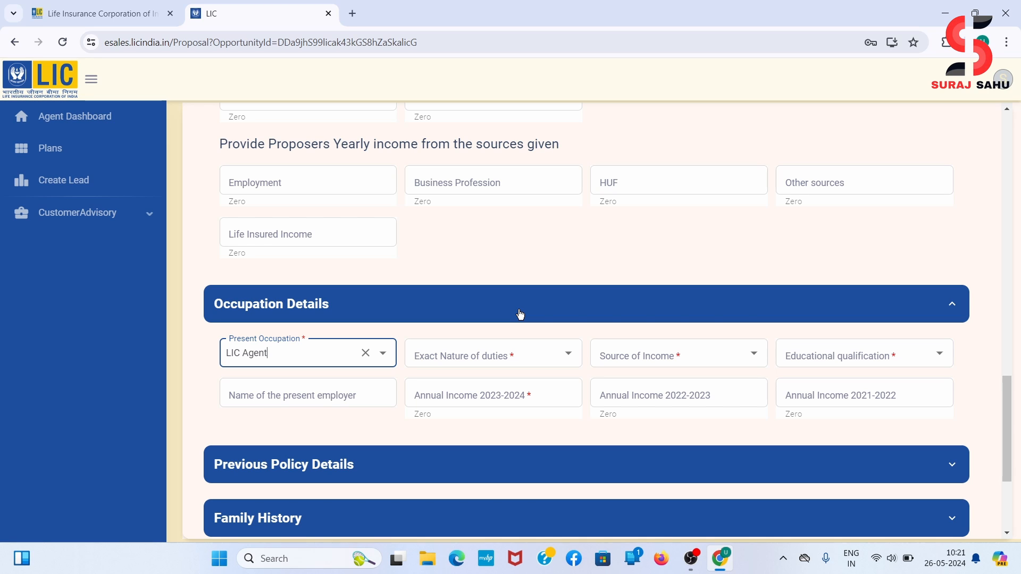
Set the exact nature of duties and source of income to Business, and the educational qualification to HSC/ 12th or Diploma.
click(573, 361)
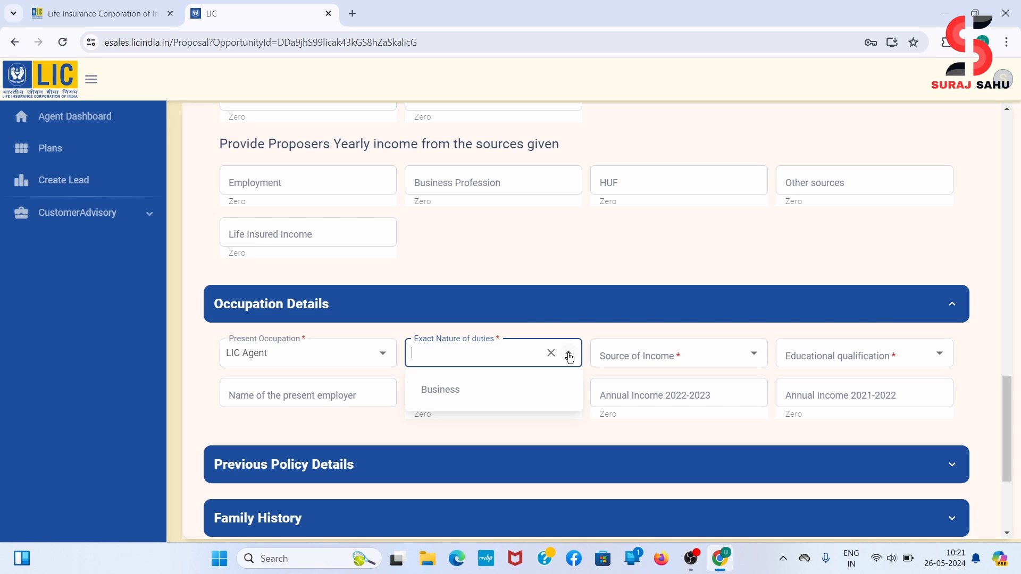
click(472, 392)
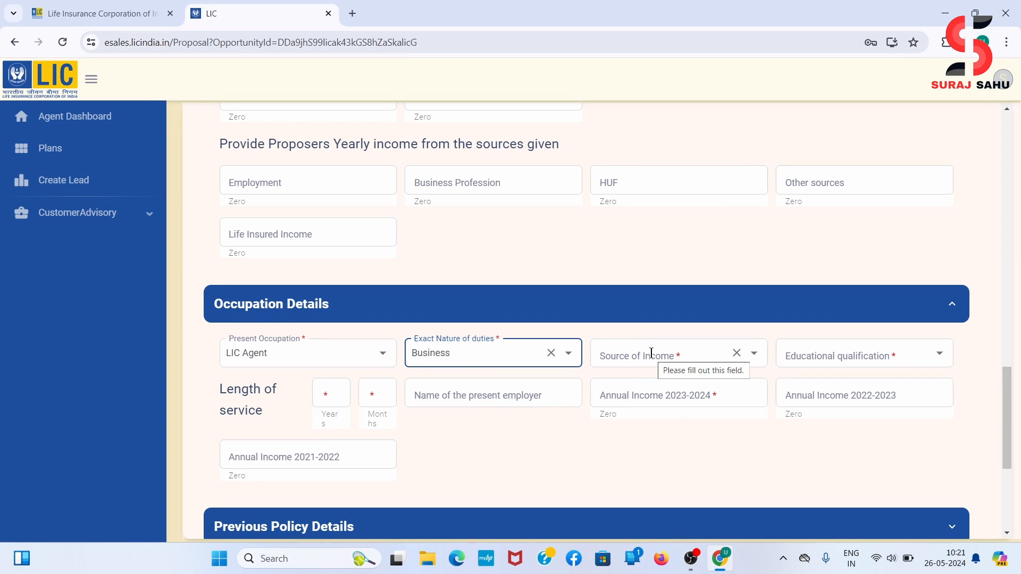
click(753, 358)
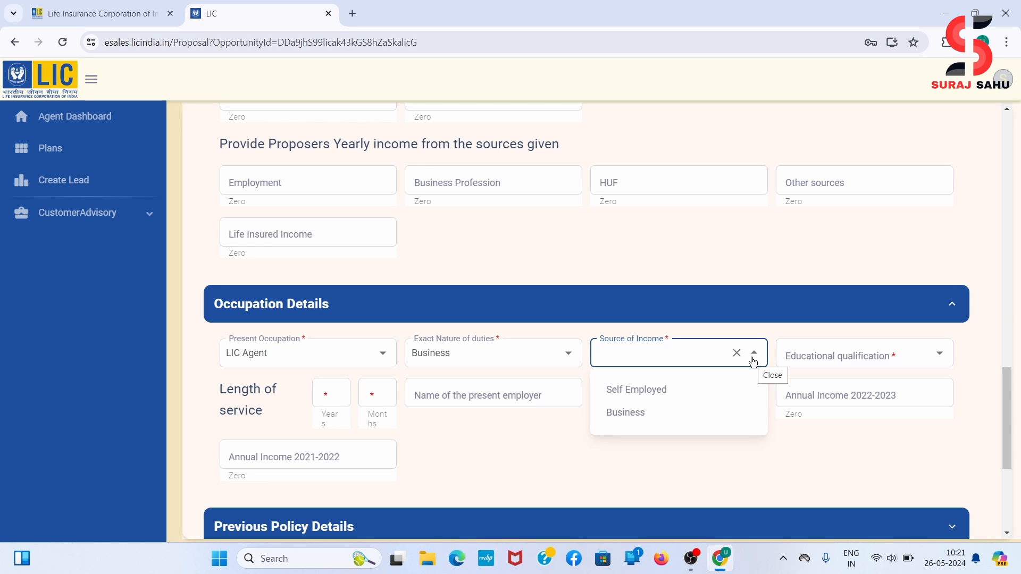
click(632, 420)
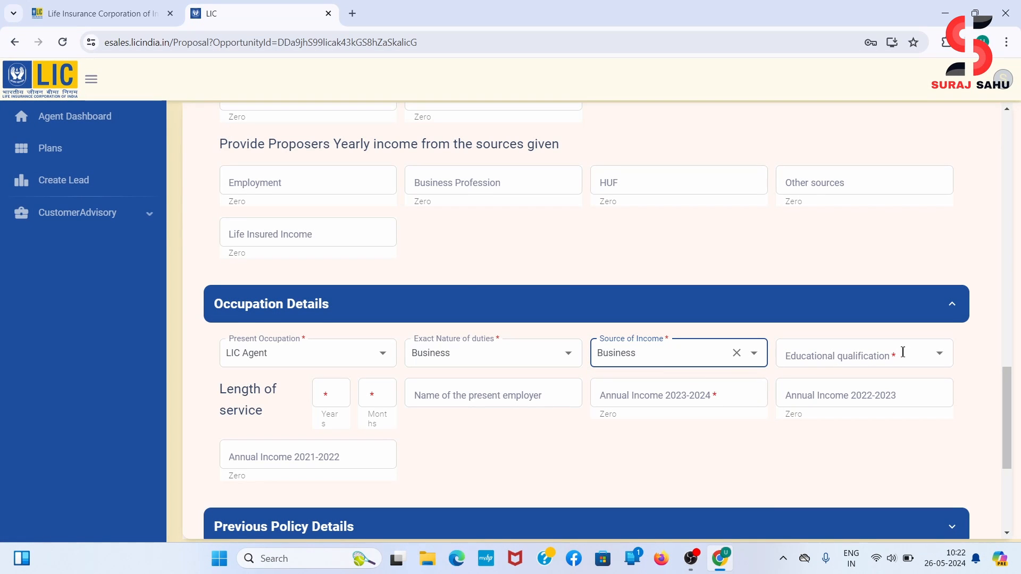
click(940, 357)
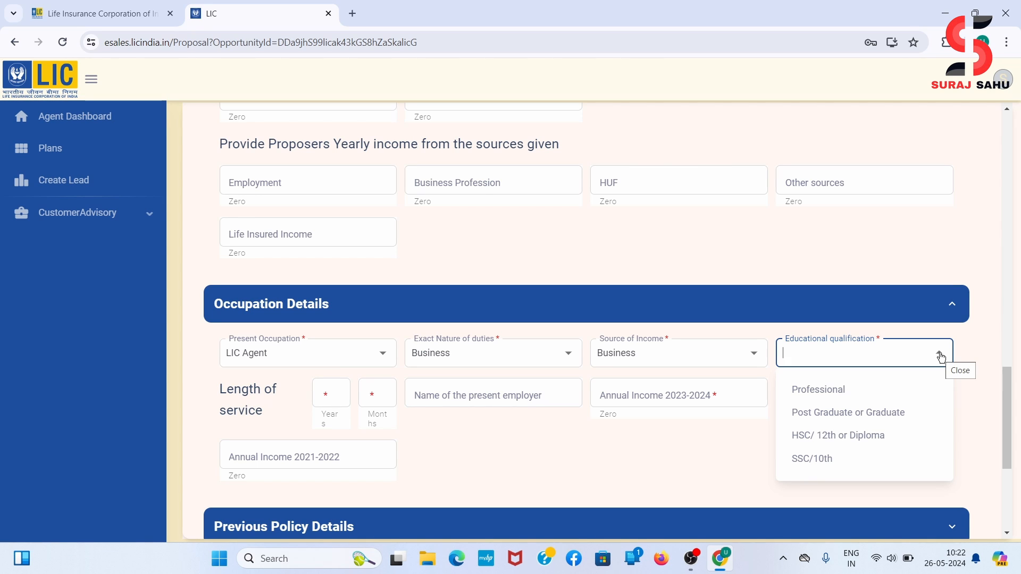
click(843, 442)
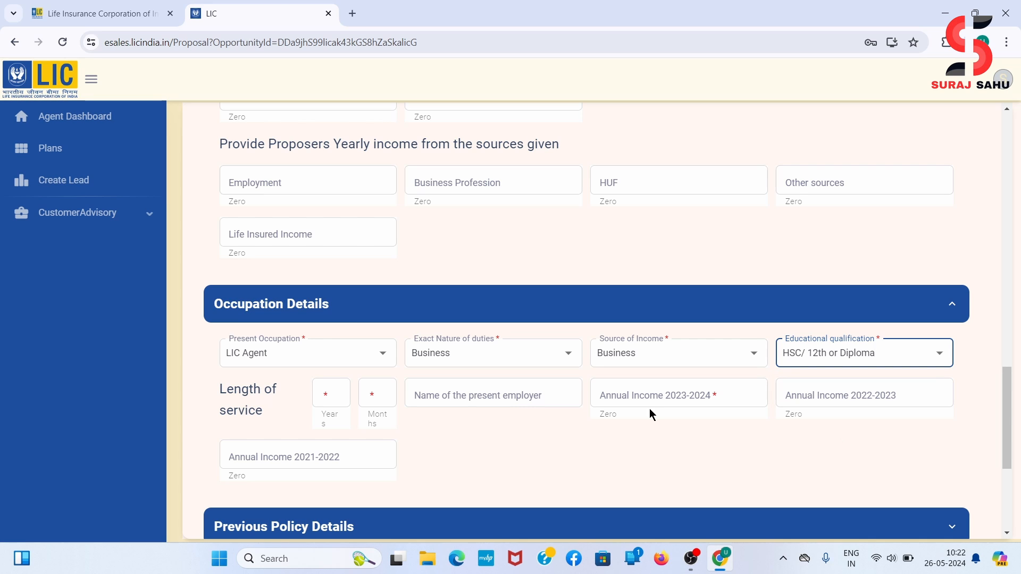
Enter a length of service of 1 year and 00 months, and an annual income of 200000 for 2023-2024.
click(331, 400)
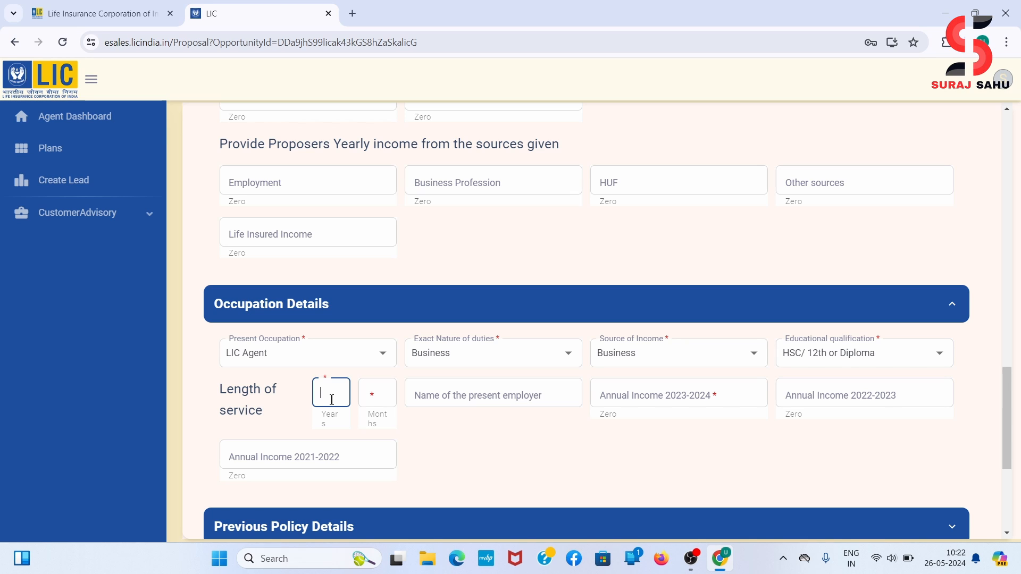
text(1)
key(Tab)
text(00)
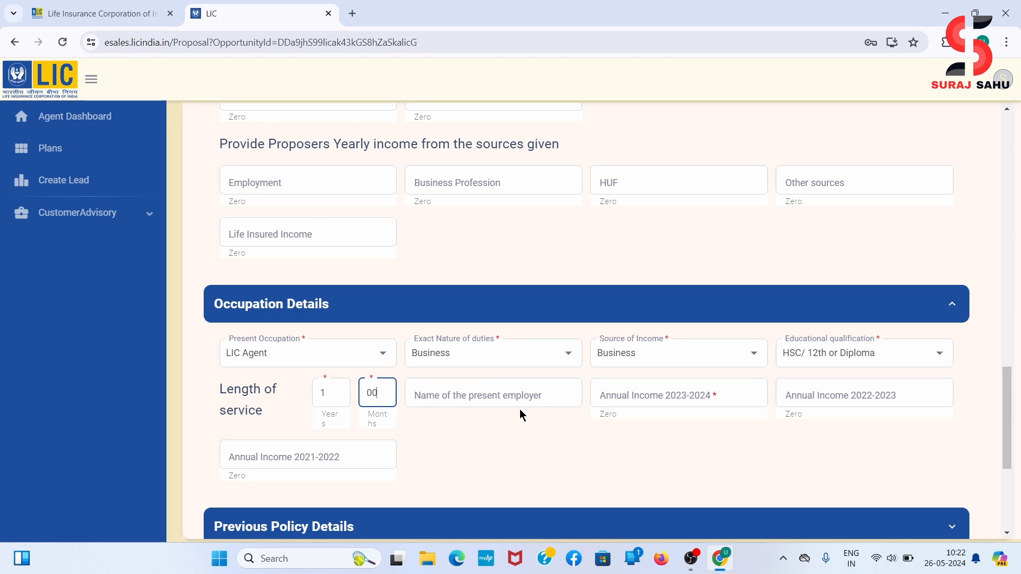
click(619, 400)
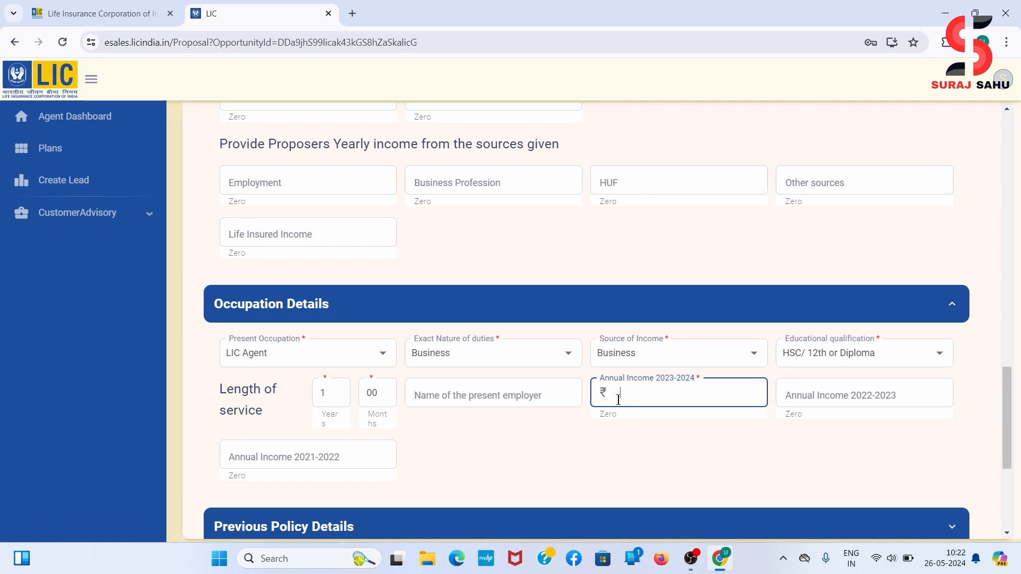
text(200000)
Expand Previous Policy Details and declare that there are no existing or lapsed policies with LIC or with other insurers.
drag(1006, 407, 1017, 450)
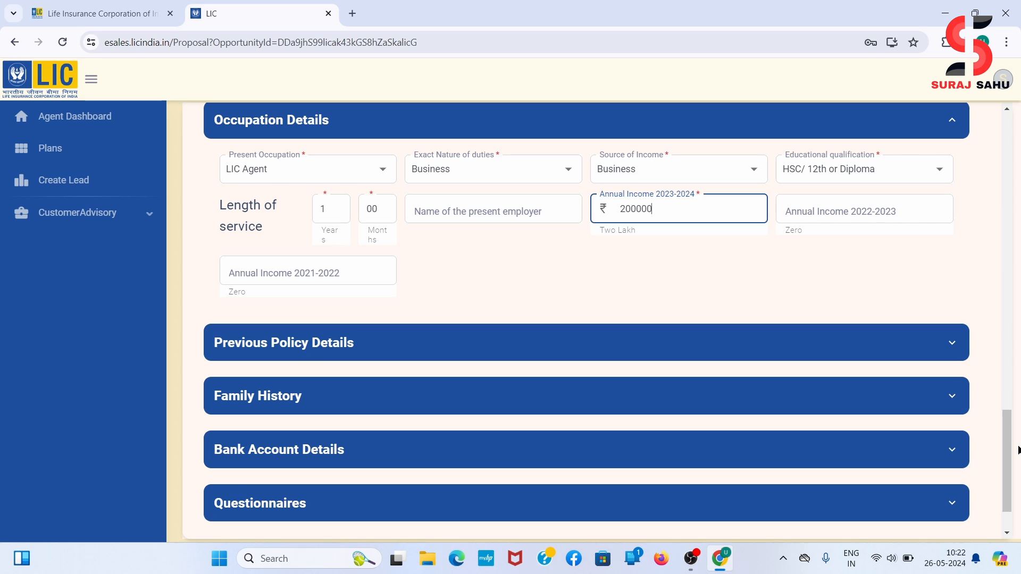
click(954, 347)
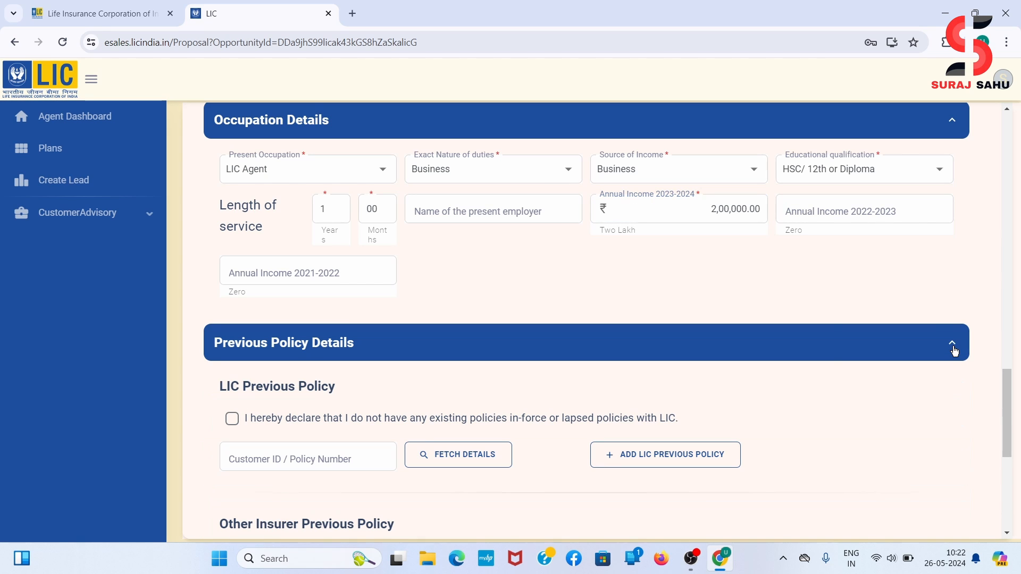
drag(1005, 388, 1012, 434)
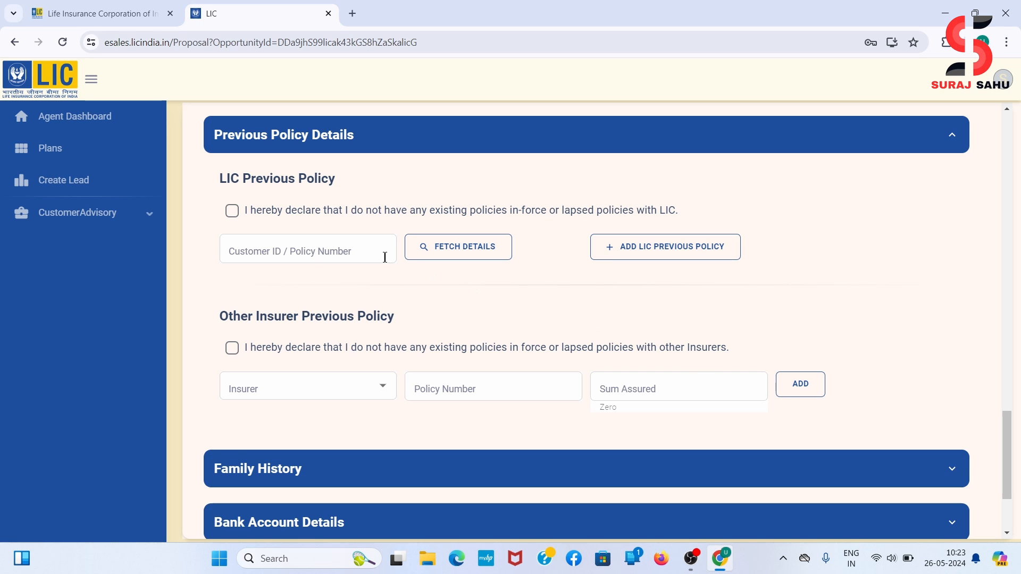
click(341, 251)
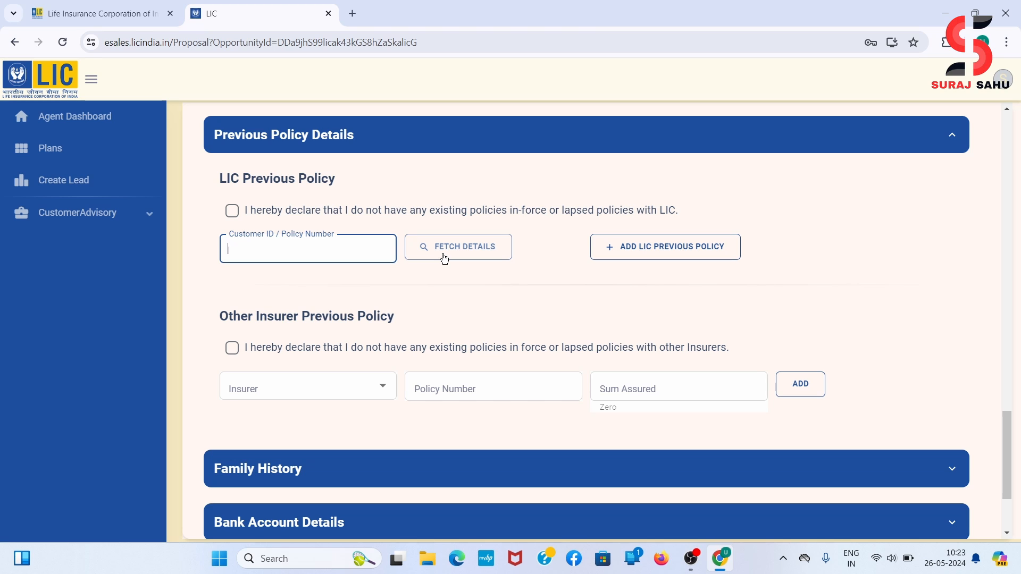
click(232, 213)
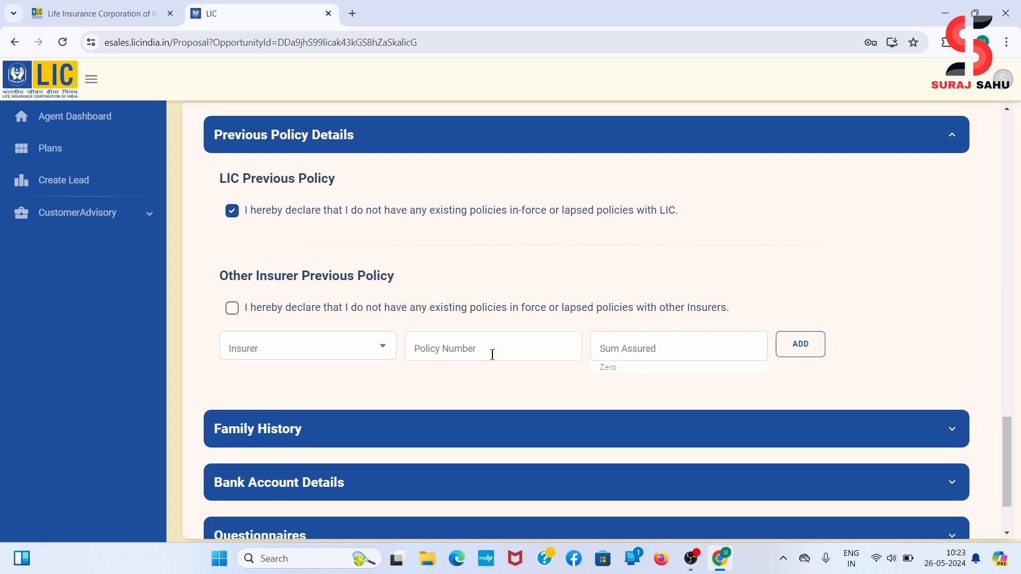
click(232, 308)
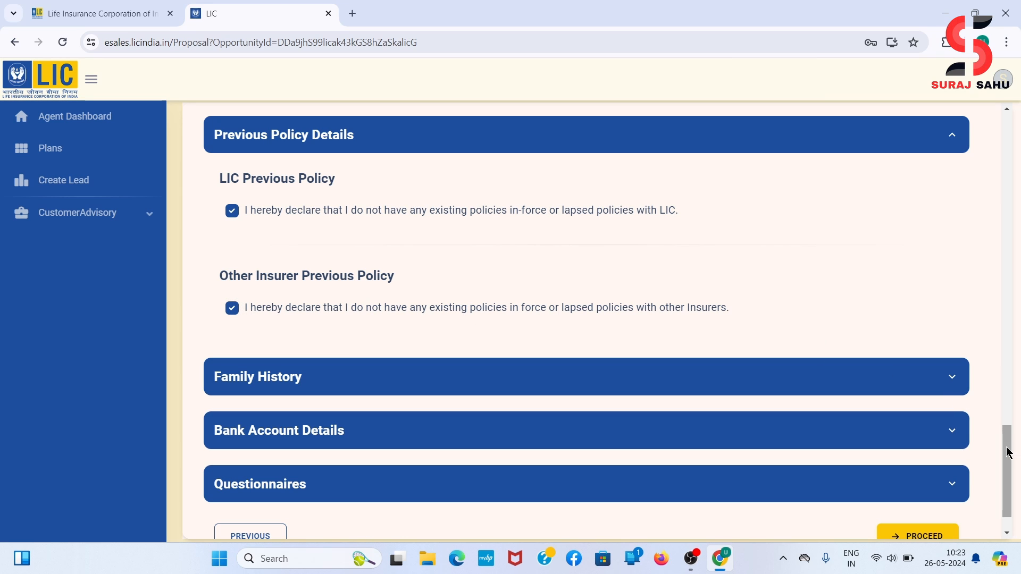
Expand Family History and record the father as Living, age 42, with a Good state of health.
drag(1007, 449, 1011, 475)
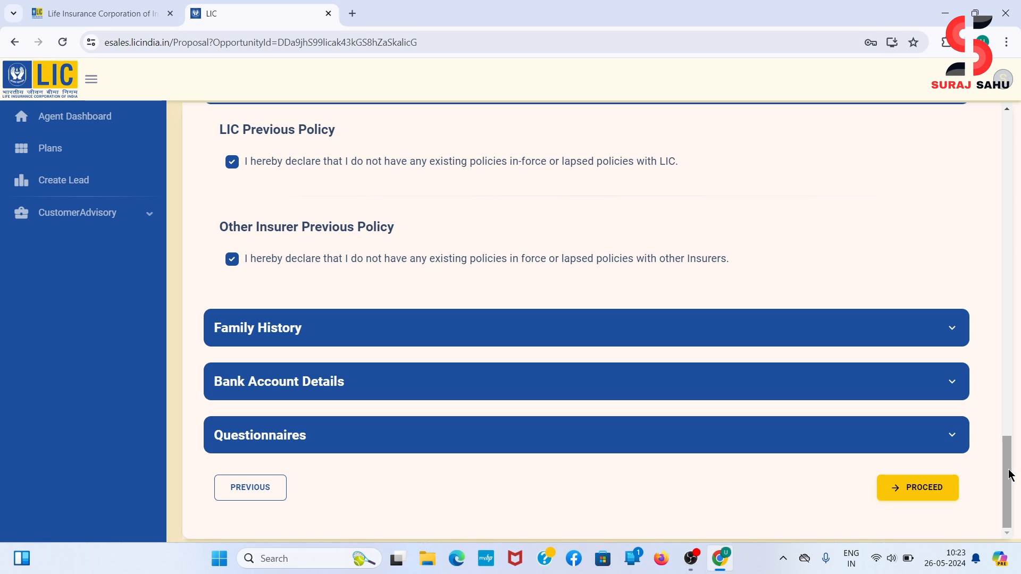
click(954, 331)
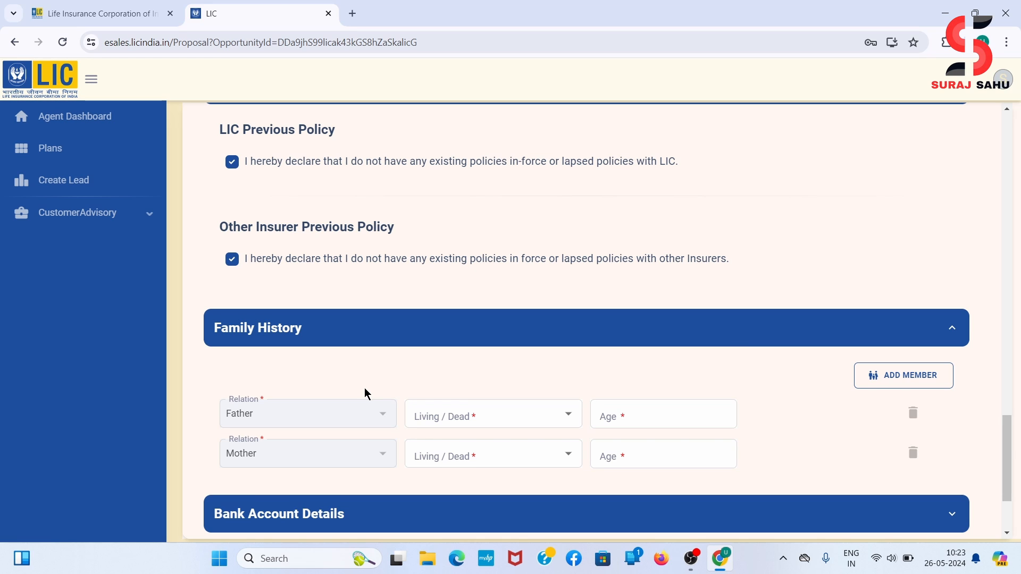
click(571, 421)
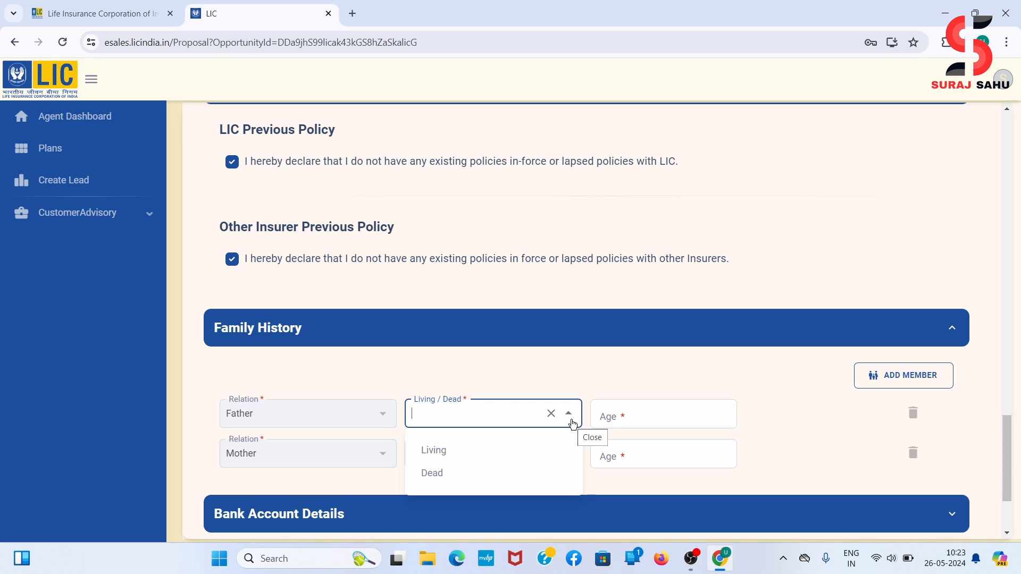
click(447, 456)
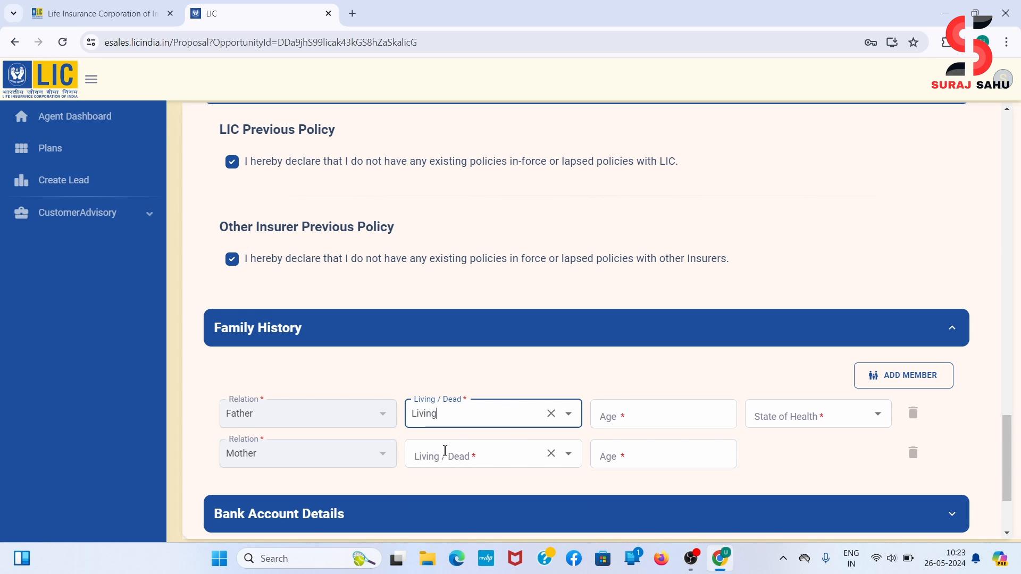
click(627, 412)
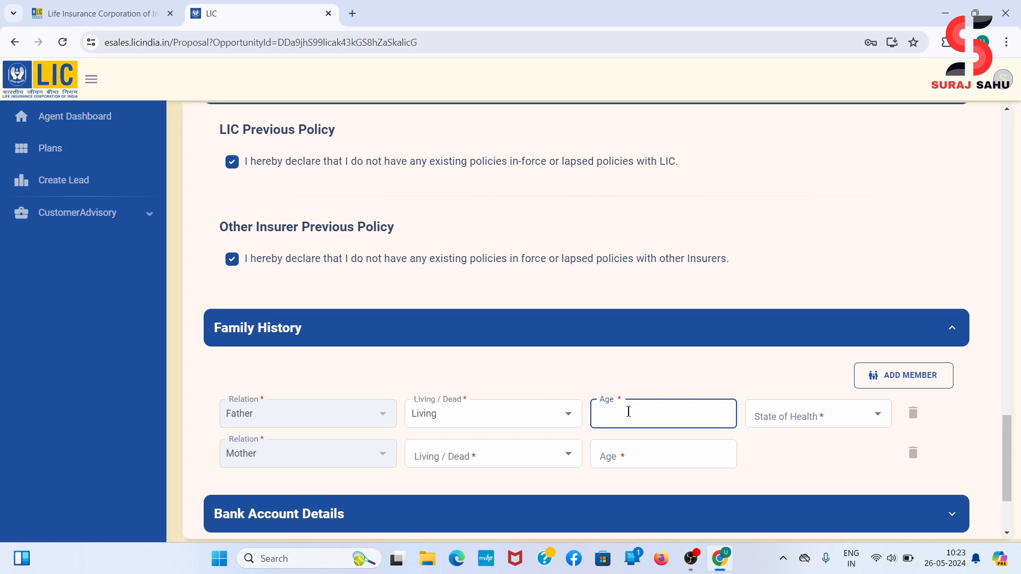
text(4)
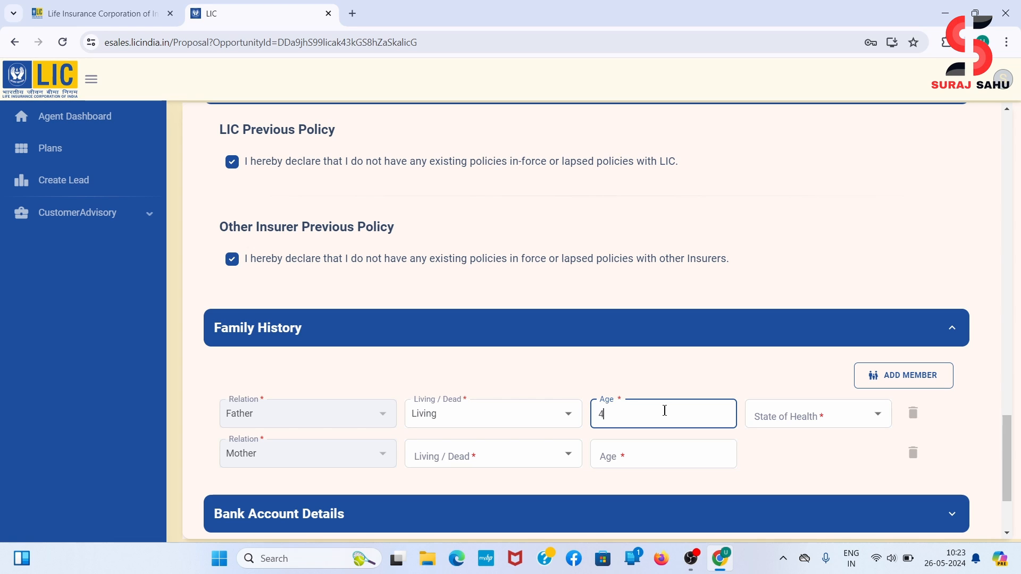
text(2)
click(766, 417)
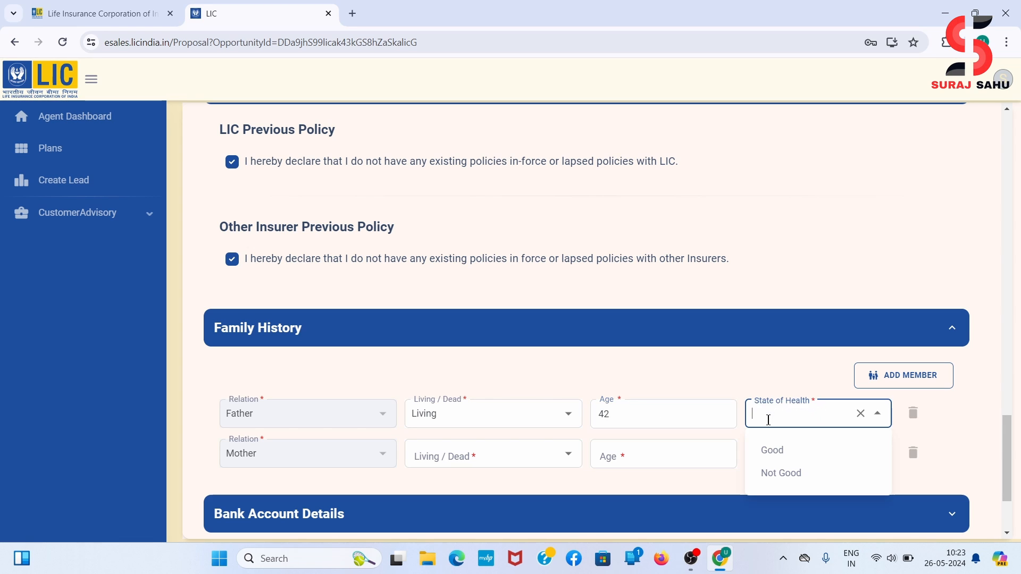
click(777, 454)
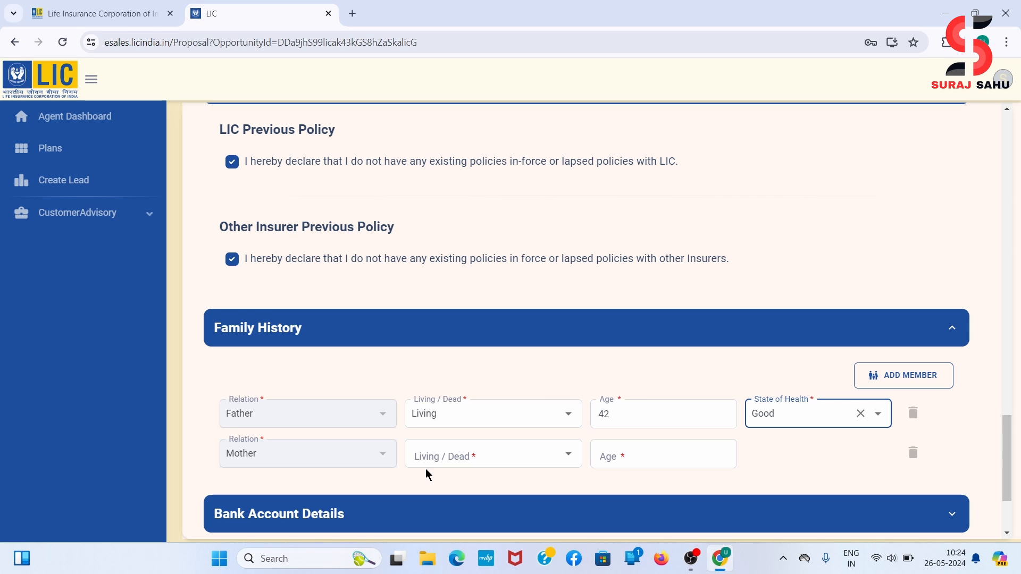
Record the mother as Living, age 45, with a Good state of health.
click(570, 464)
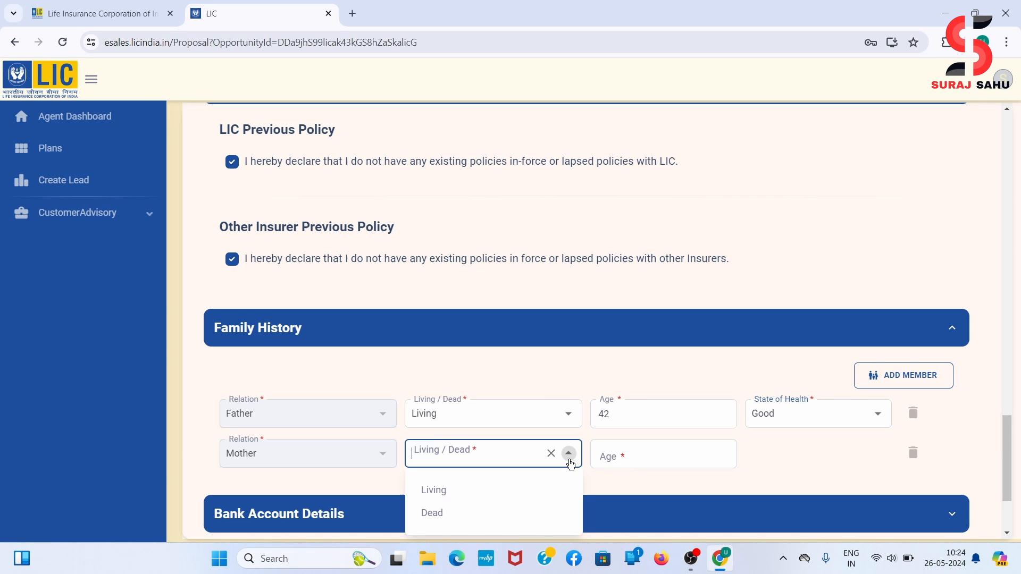
click(507, 497)
click(599, 458)
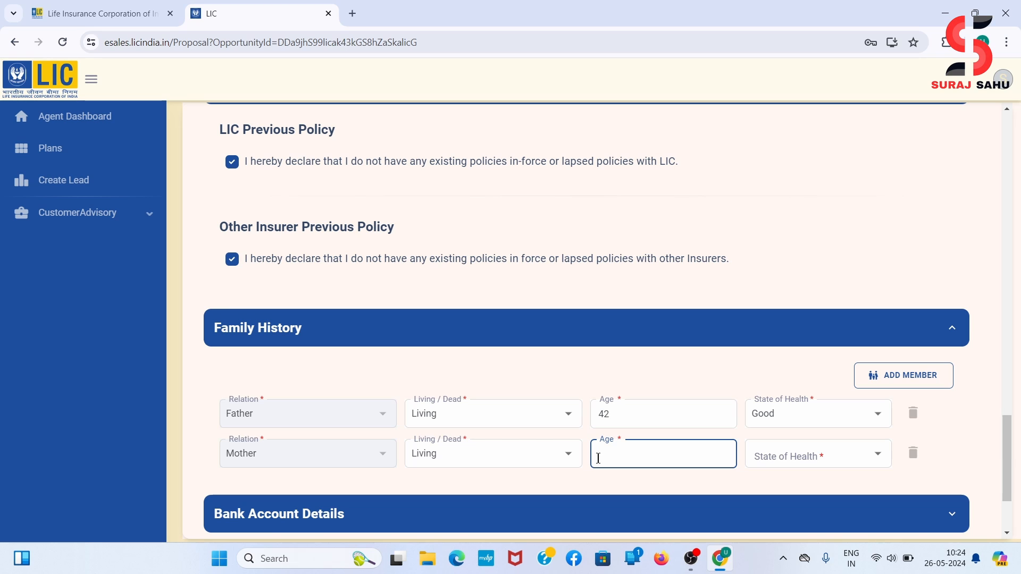
text(45)
click(872, 456)
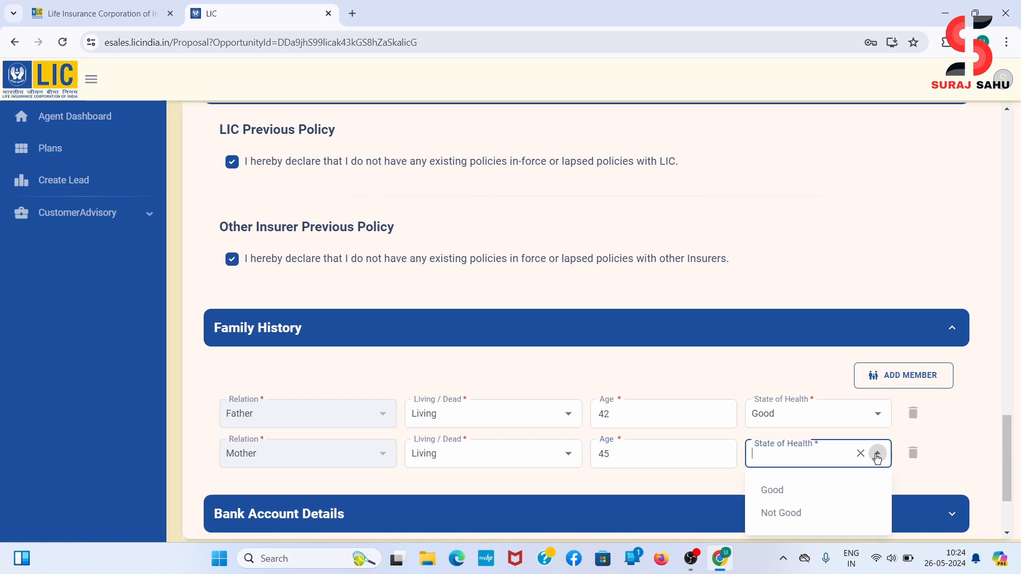
click(847, 493)
Add a sister to the family history as Living, age 24, with a Good state of health.
scroll(1010, 457, down, 2)
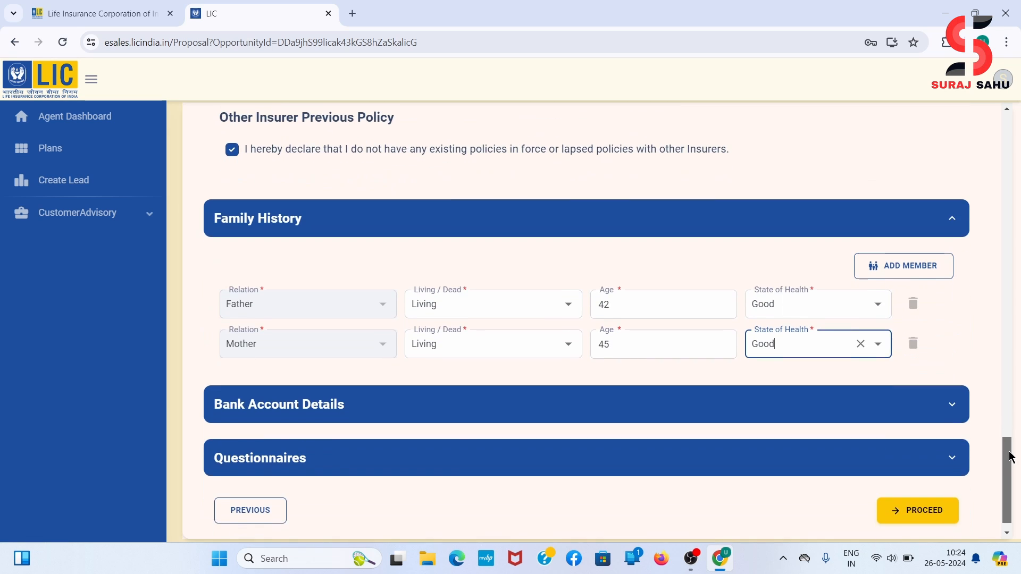
drag(1010, 458, 1010, 453)
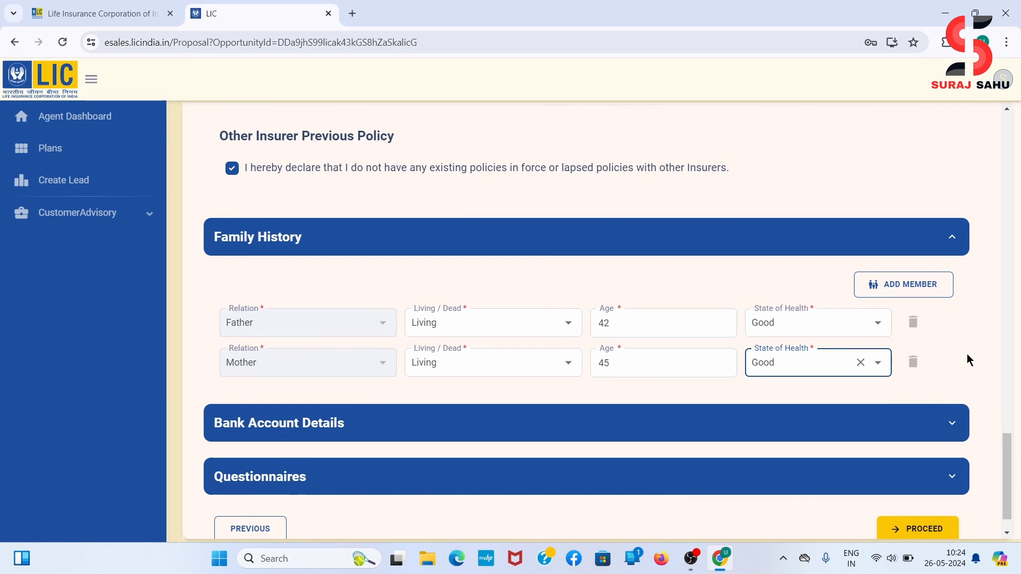
click(914, 287)
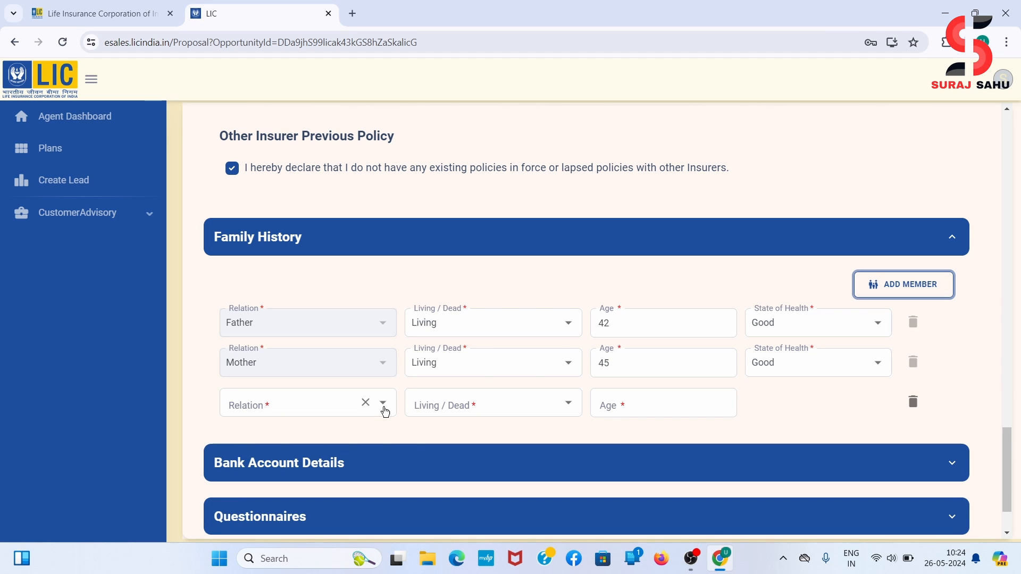
click(383, 402)
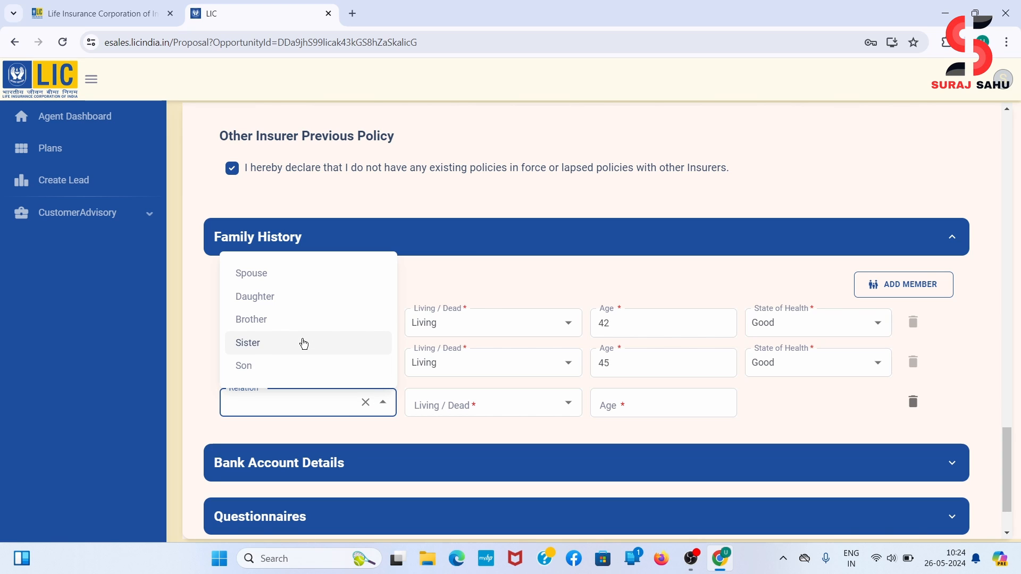
click(304, 344)
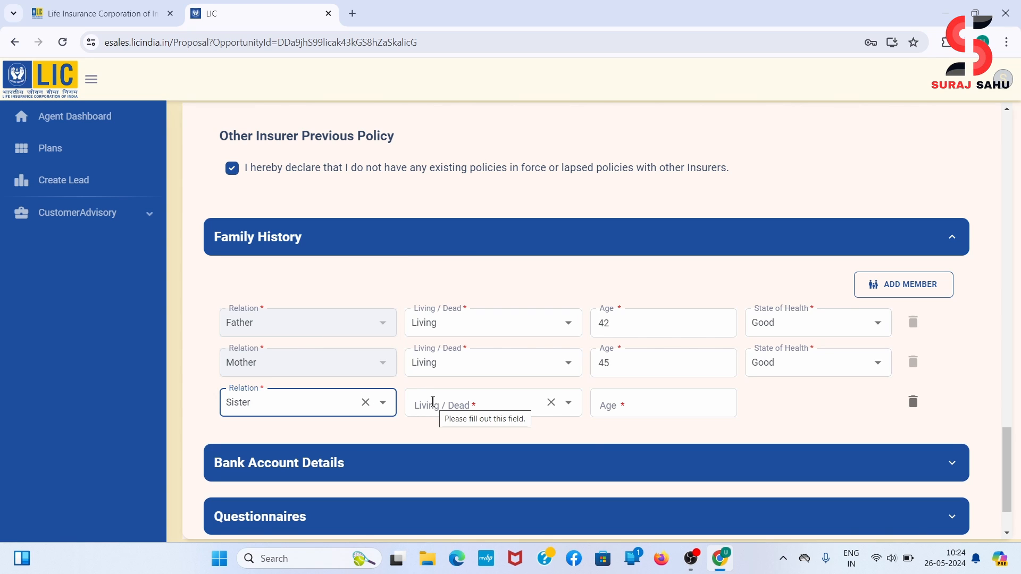
click(433, 403)
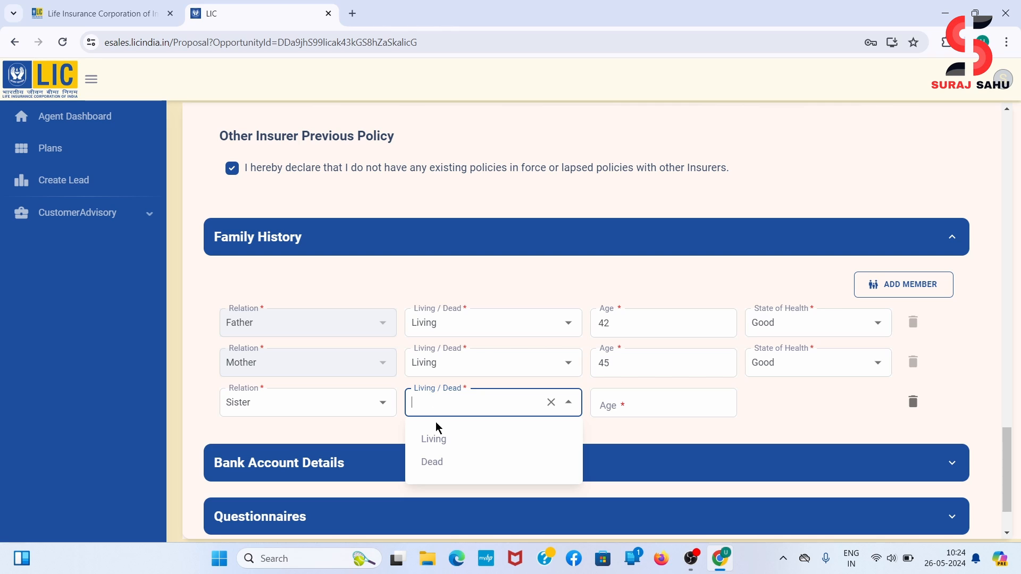
click(442, 441)
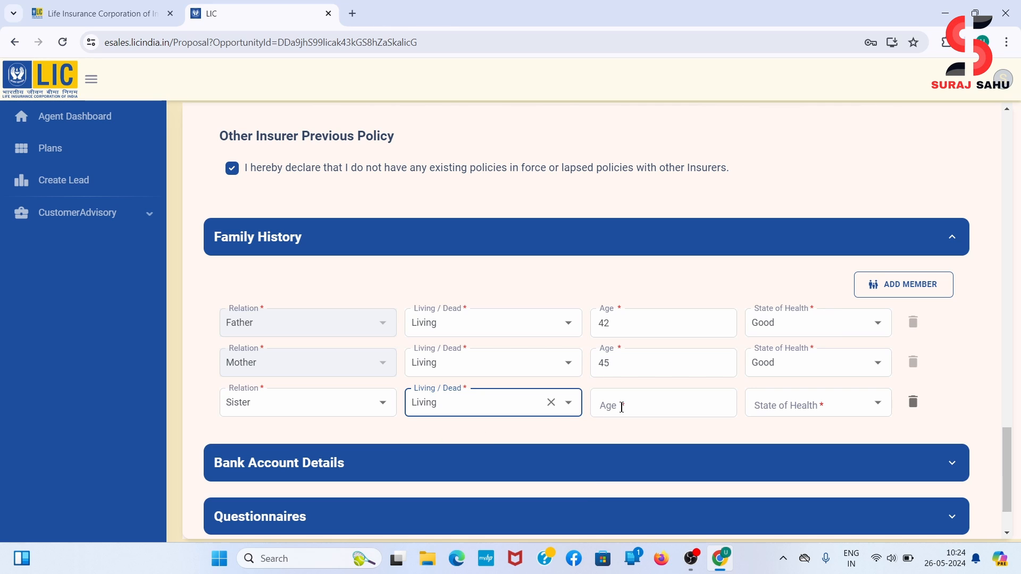
click(624, 405)
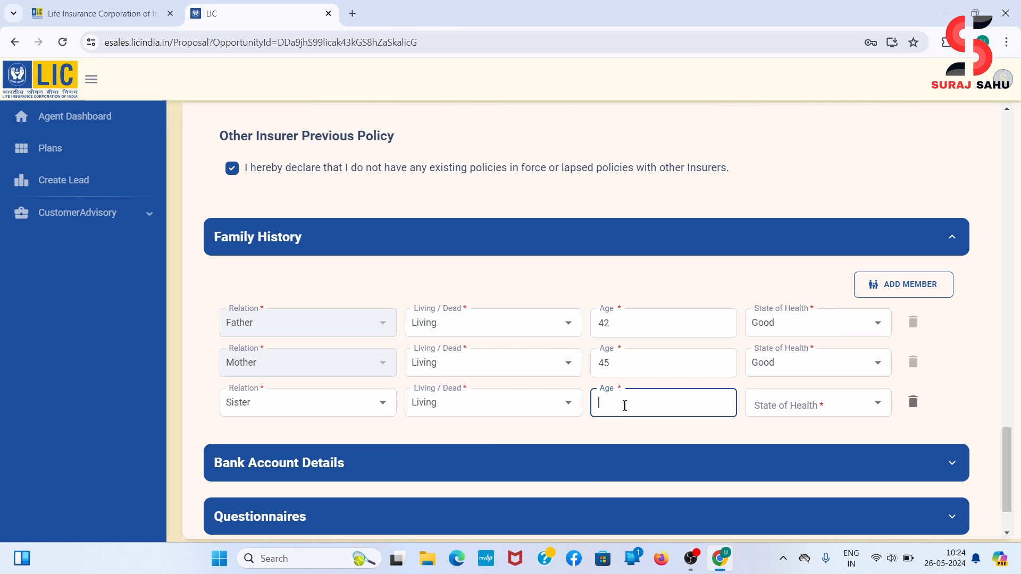
text(24)
click(793, 407)
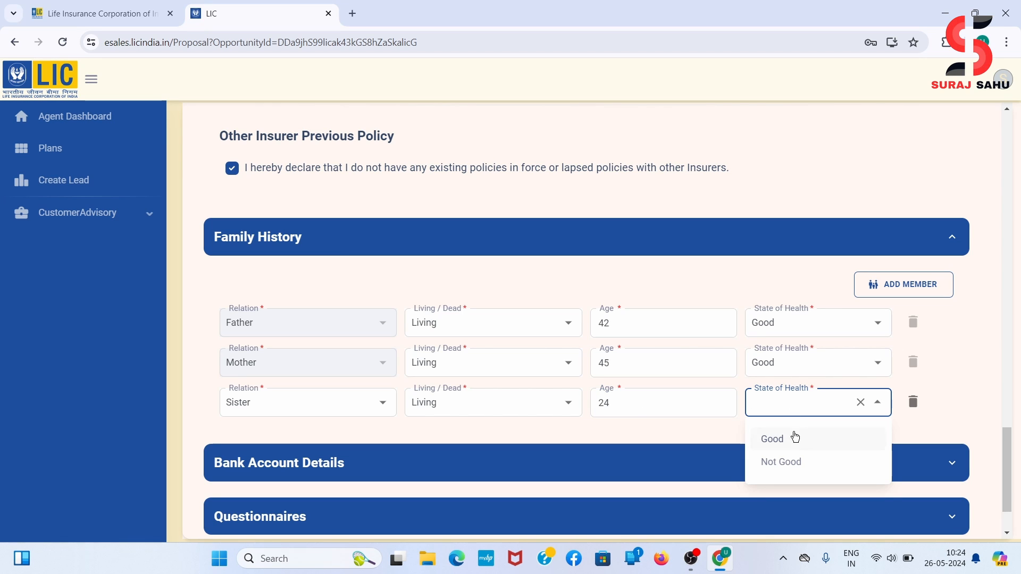
click(787, 438)
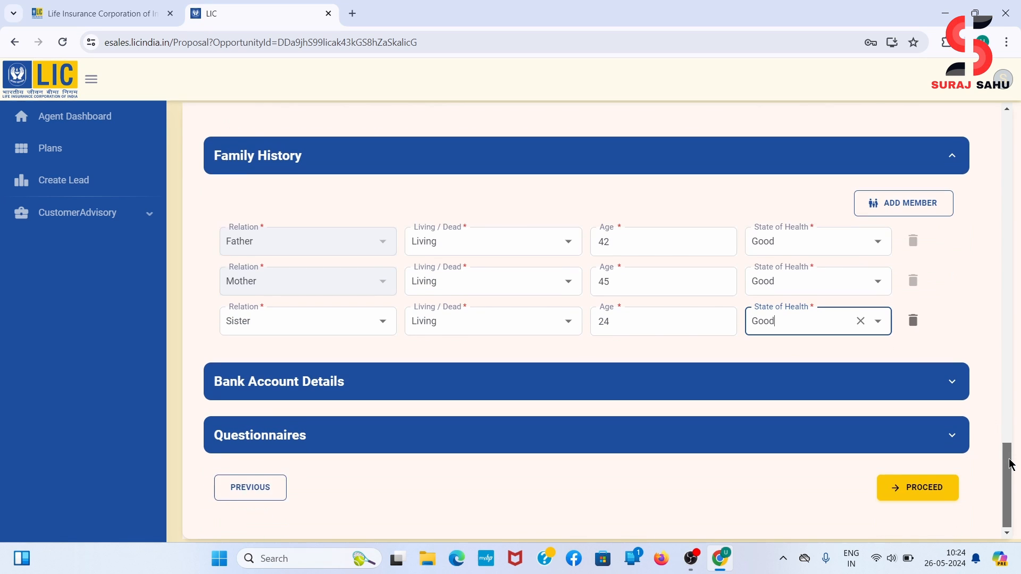
Expand Bank Account Details, check the NEFT account type options, and declare the NACH account the same as NEFT.
drag(1005, 440, 1011, 466)
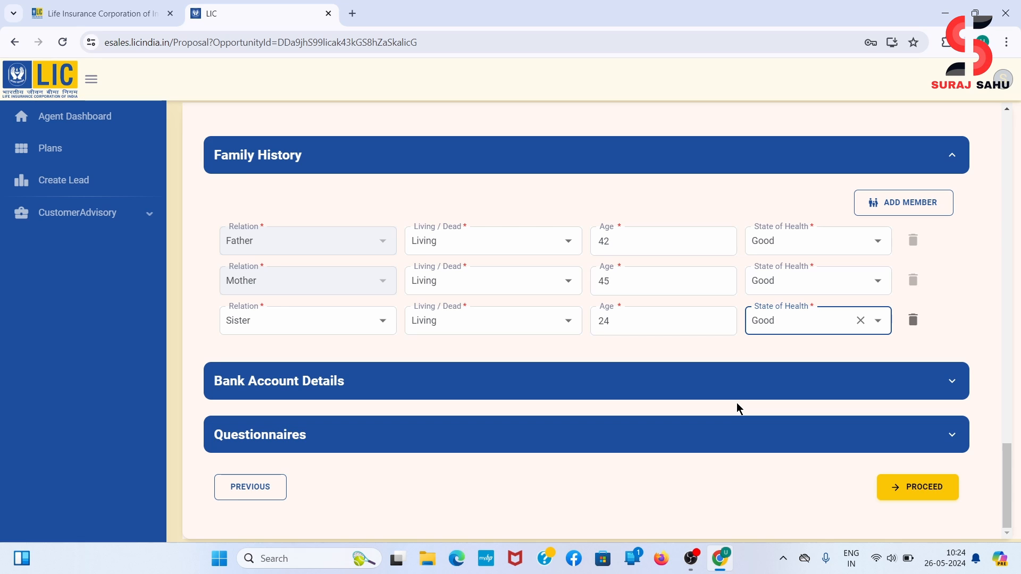
click(952, 381)
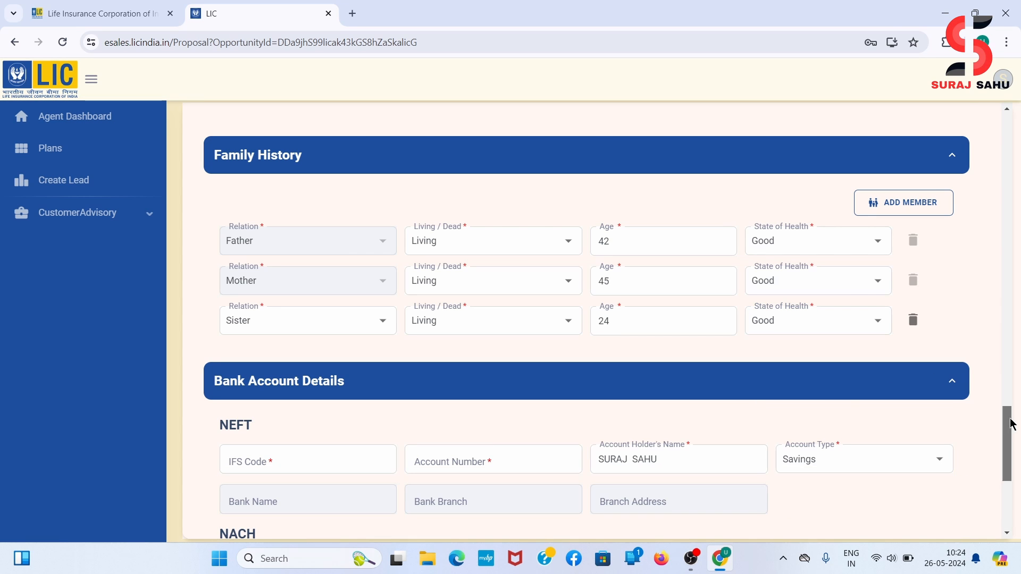
drag(1006, 417, 1016, 460)
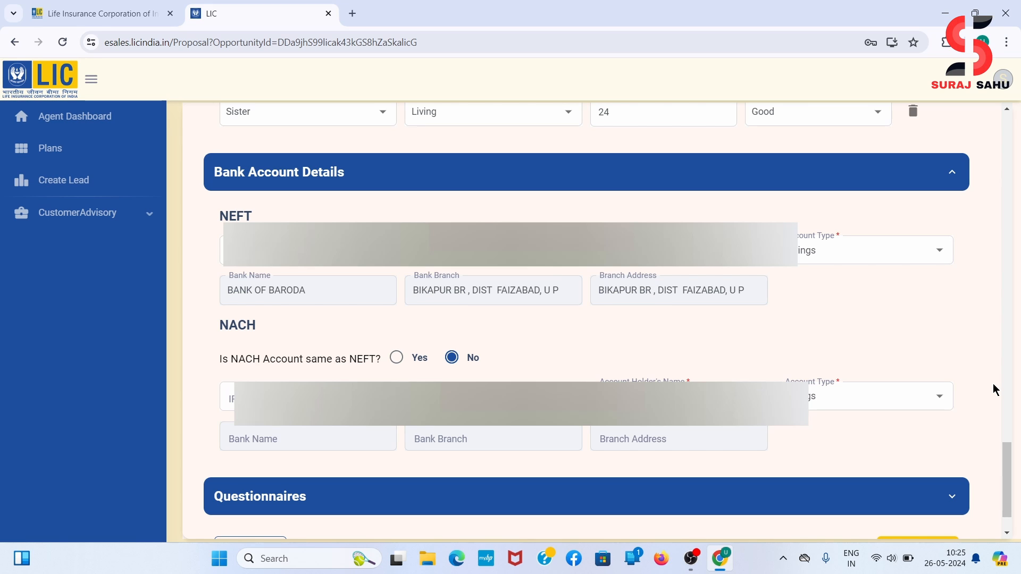
click(938, 258)
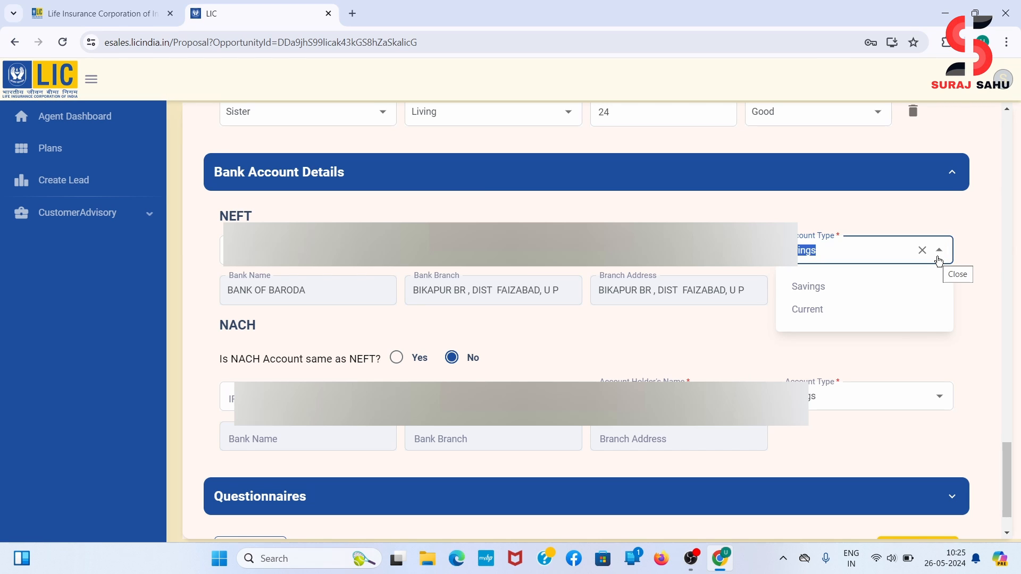
click(917, 341)
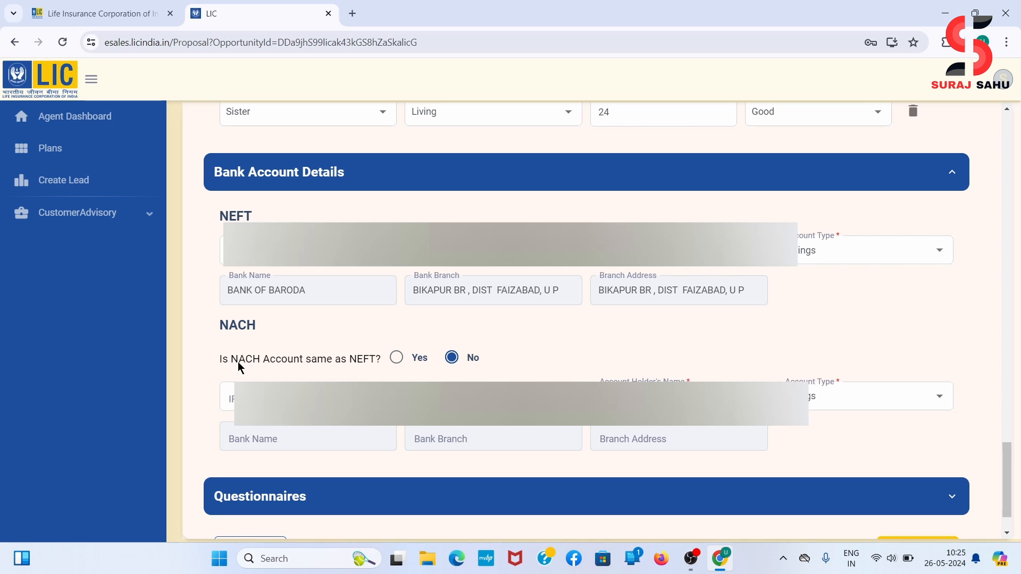
click(397, 359)
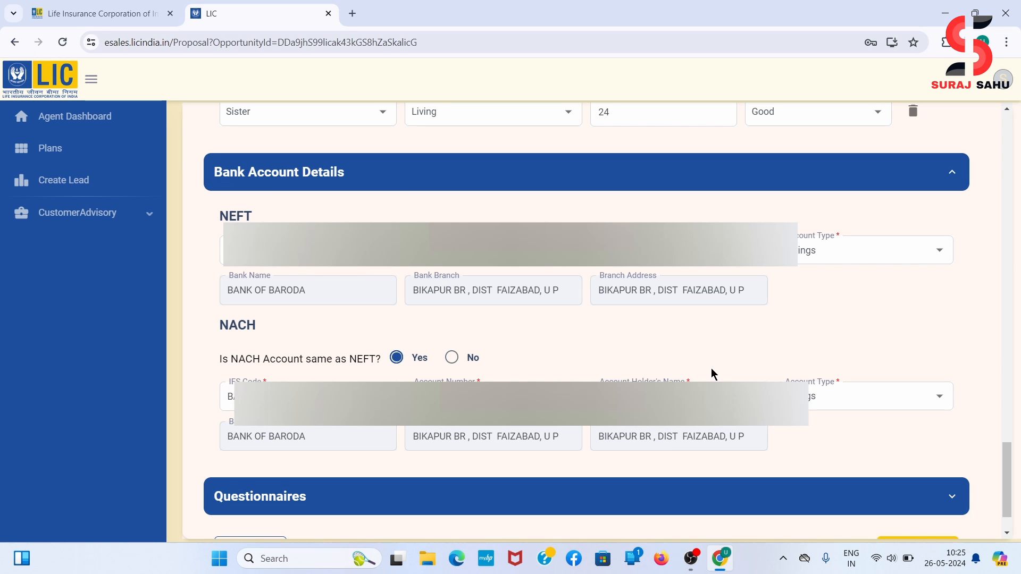
Expand Questionnaires and review the Personal History questions, keeping every answer at No.
drag(1009, 456, 1015, 491)
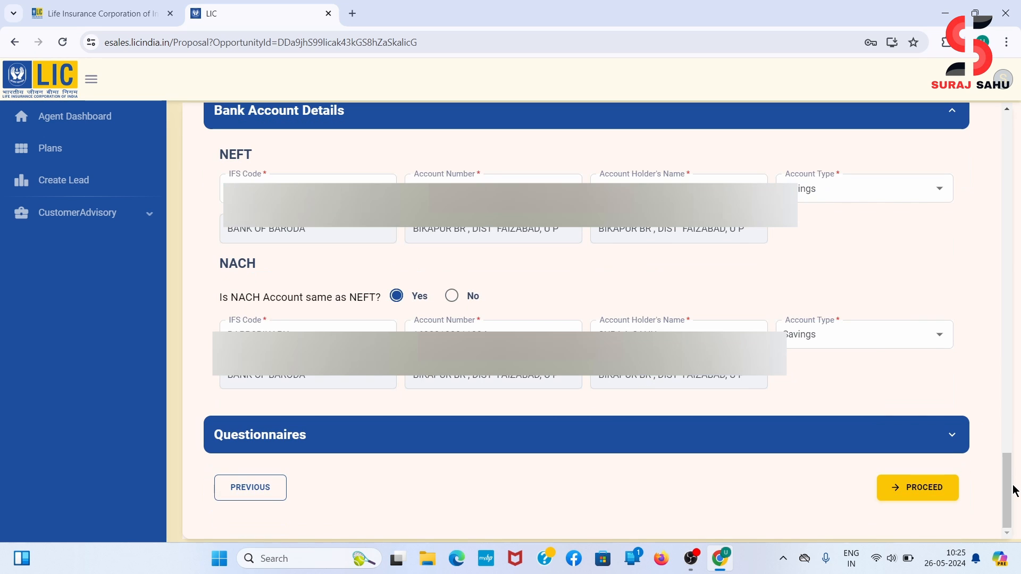
click(950, 446)
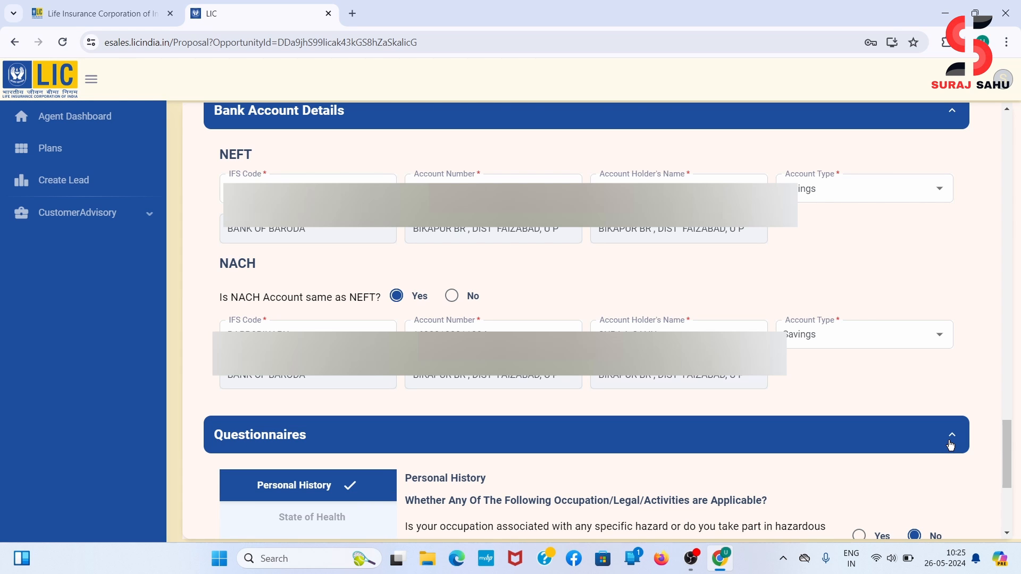
drag(1006, 456, 1017, 494)
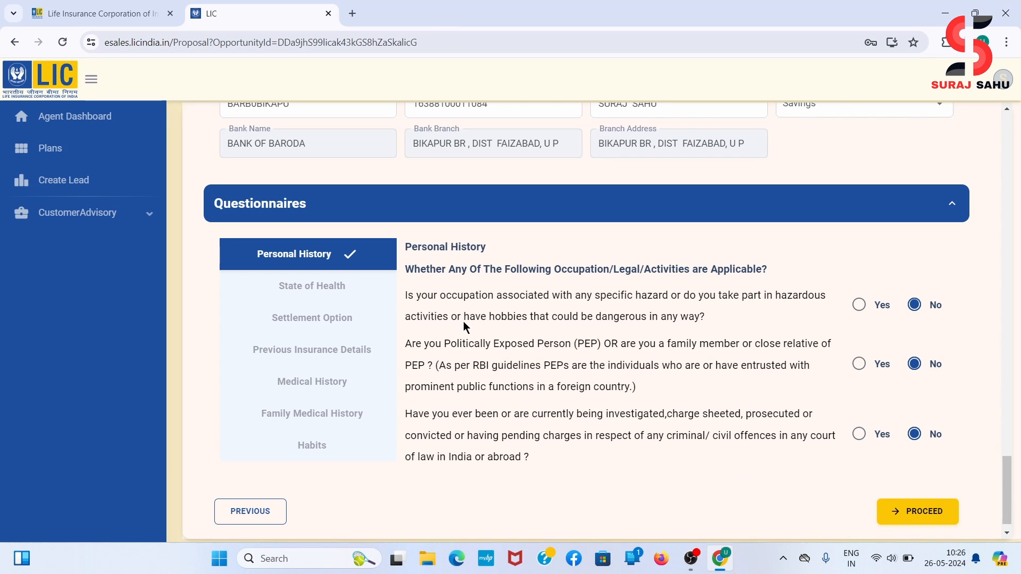
Fill in the State of Health questionnaire with height 170 cm, weight 52 kg and a usual state of health of Good.
click(329, 295)
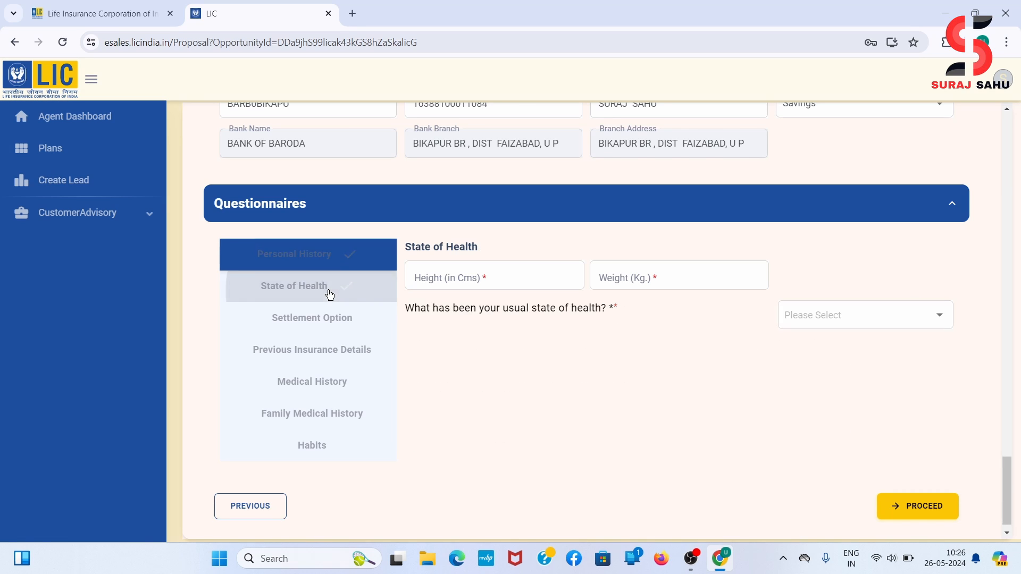
click(432, 277)
text(1)
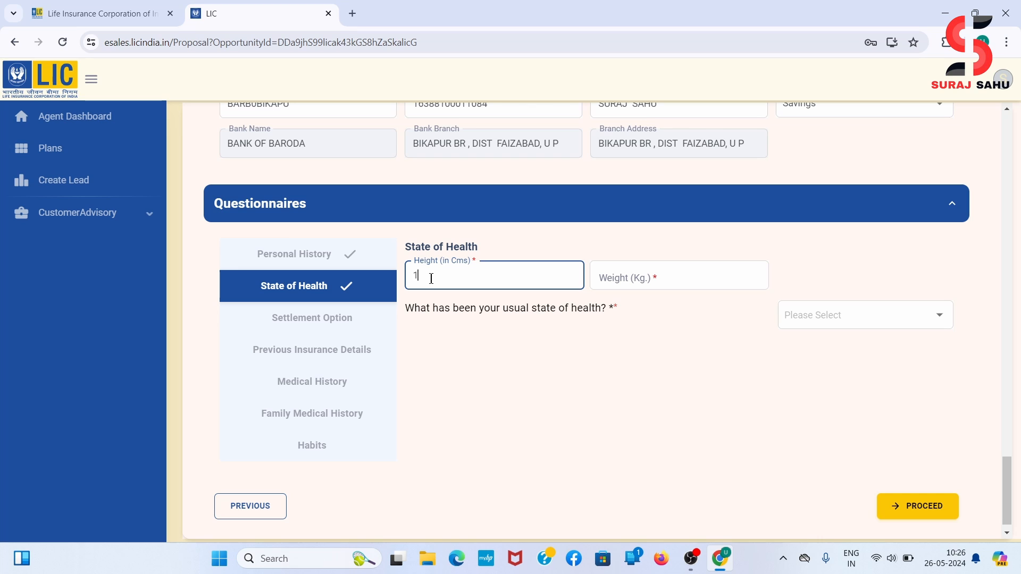
text(70)
click(608, 277)
text(52)
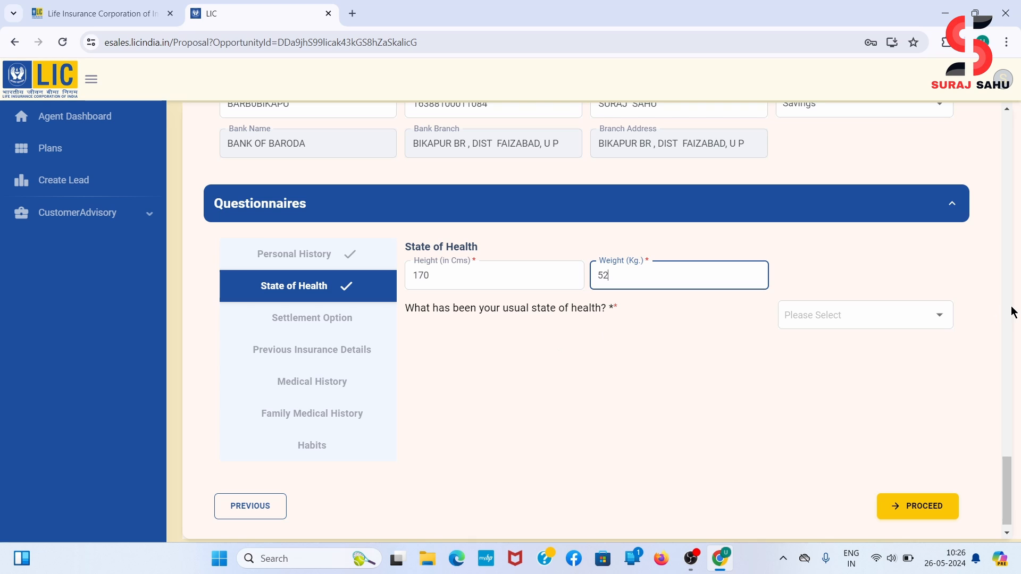
click(941, 318)
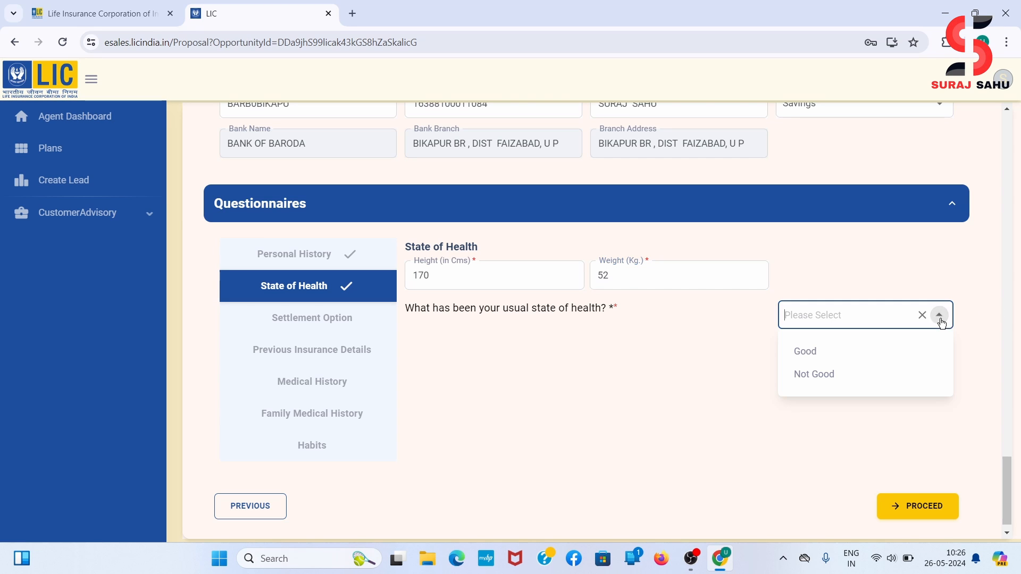
click(842, 357)
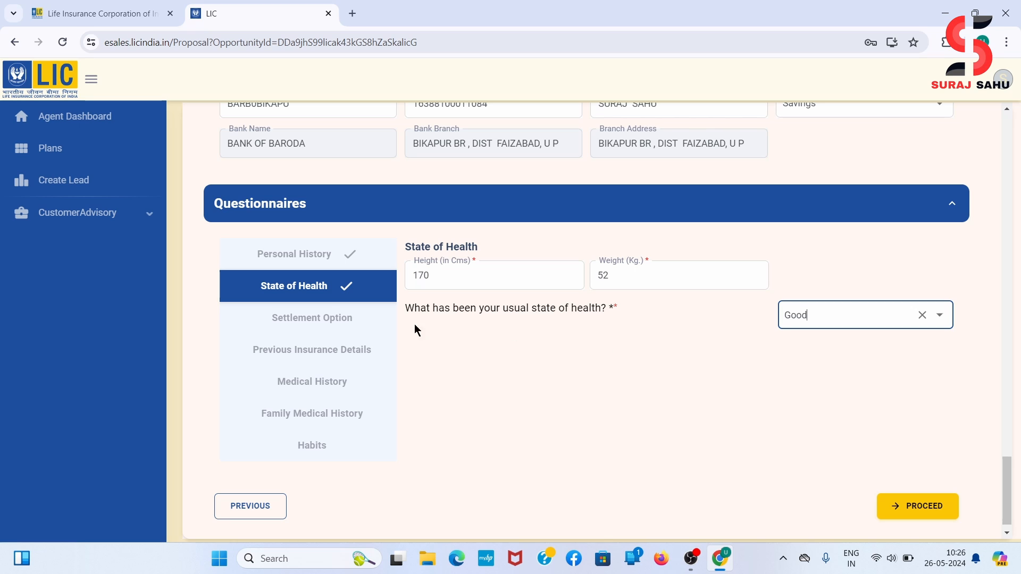
Go through the Settlement Option, Previous Insurance, Medical History, Family Medical History and Habits questionnaires, keeping the No answers, and proceed.
click(340, 326)
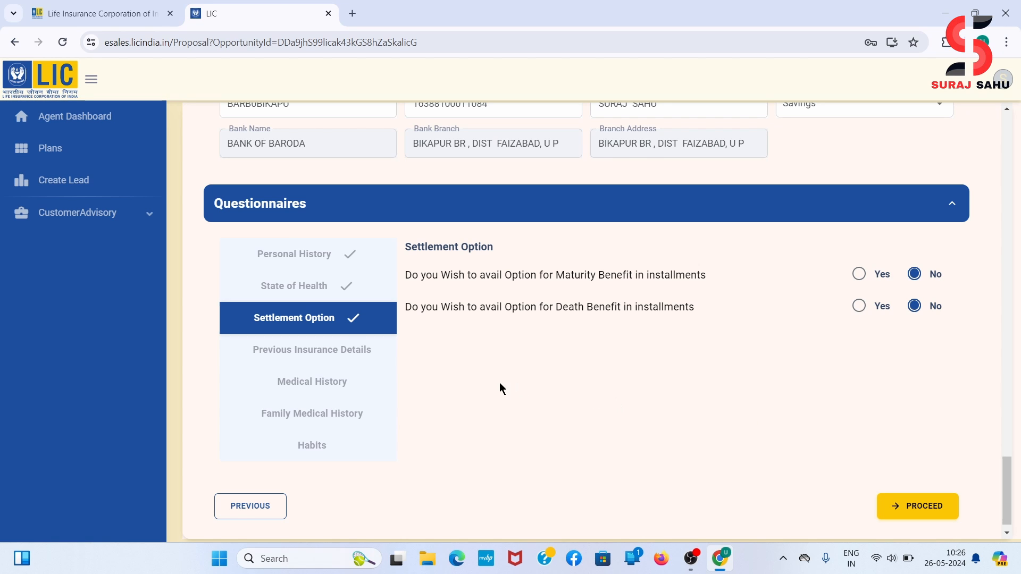
click(351, 354)
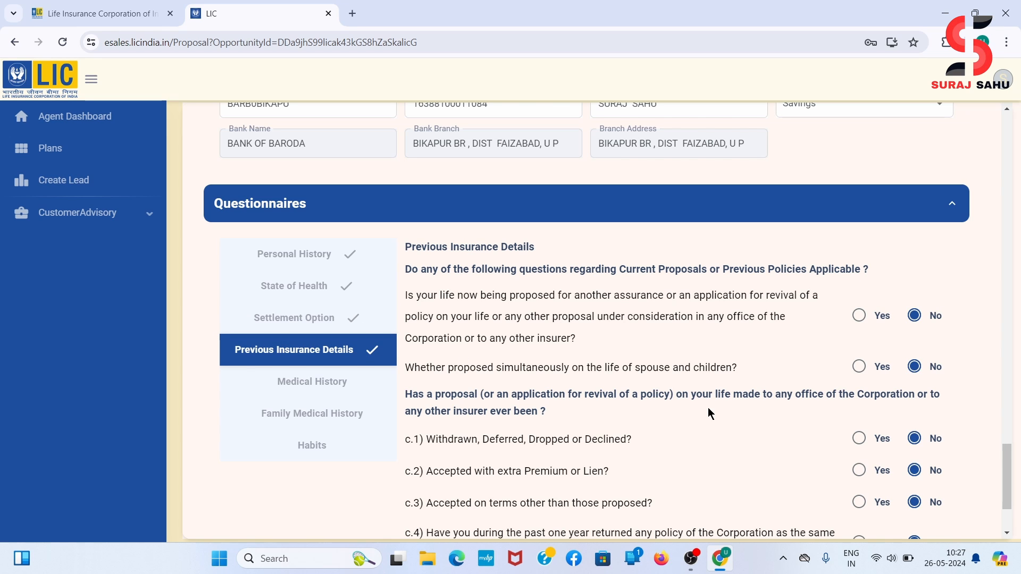
drag(1008, 462, 1014, 489)
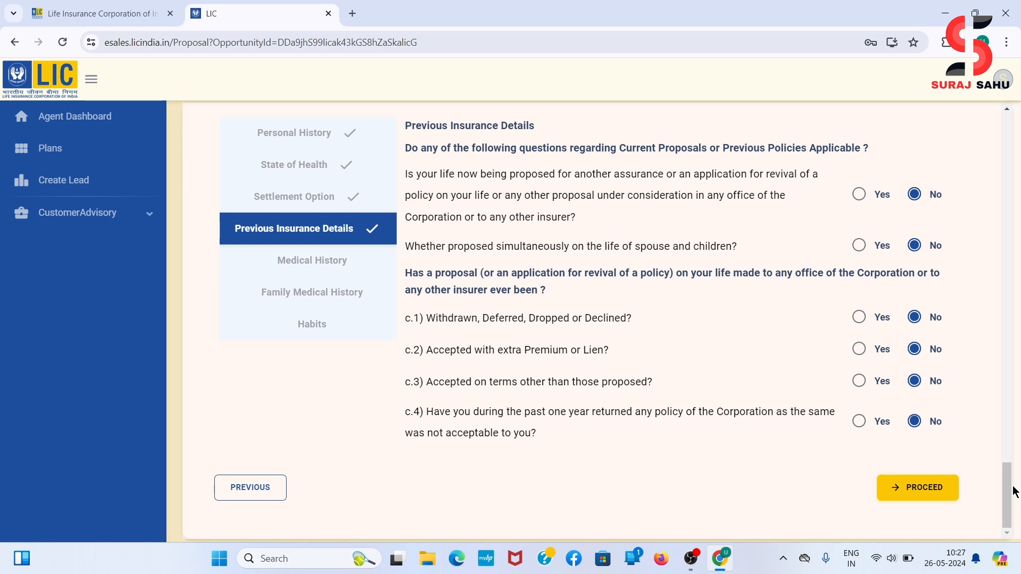
click(338, 266)
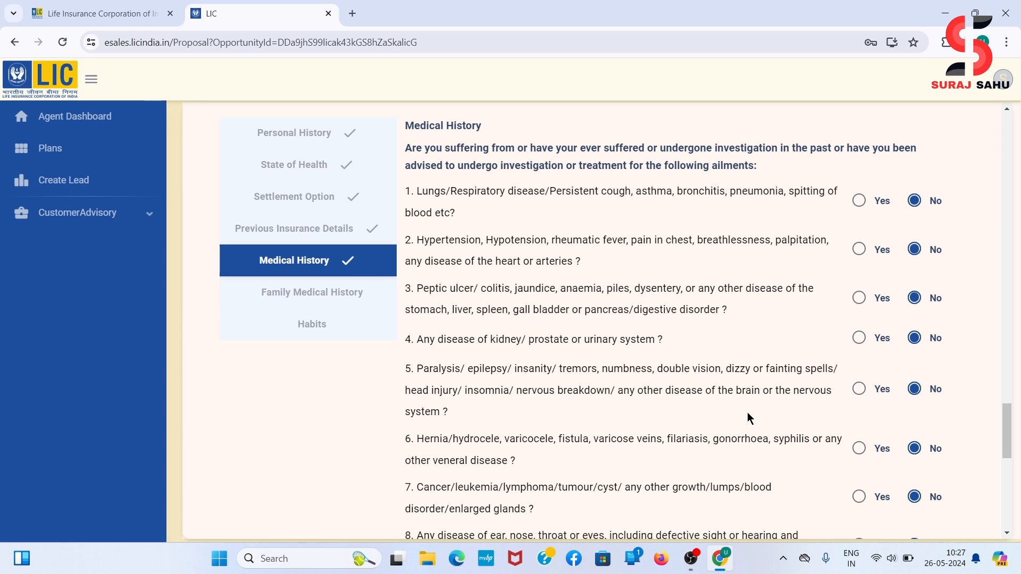
mouse_move(1015, 418)
mouse_down()
mouse_move(1010, 486)
mouse_move(1007, 362)
mouse_move(1006, 434)
mouse_up()
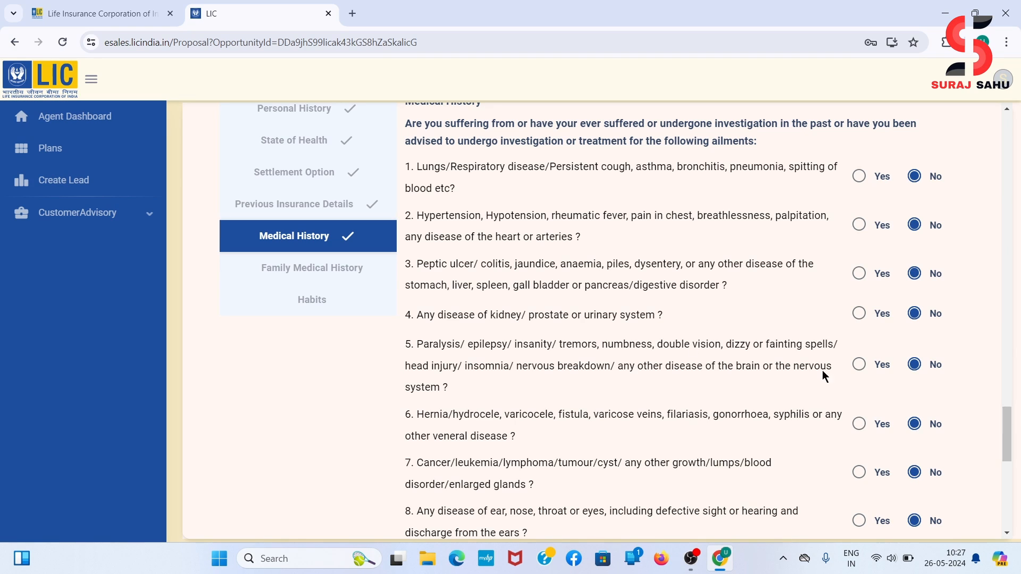
click(351, 271)
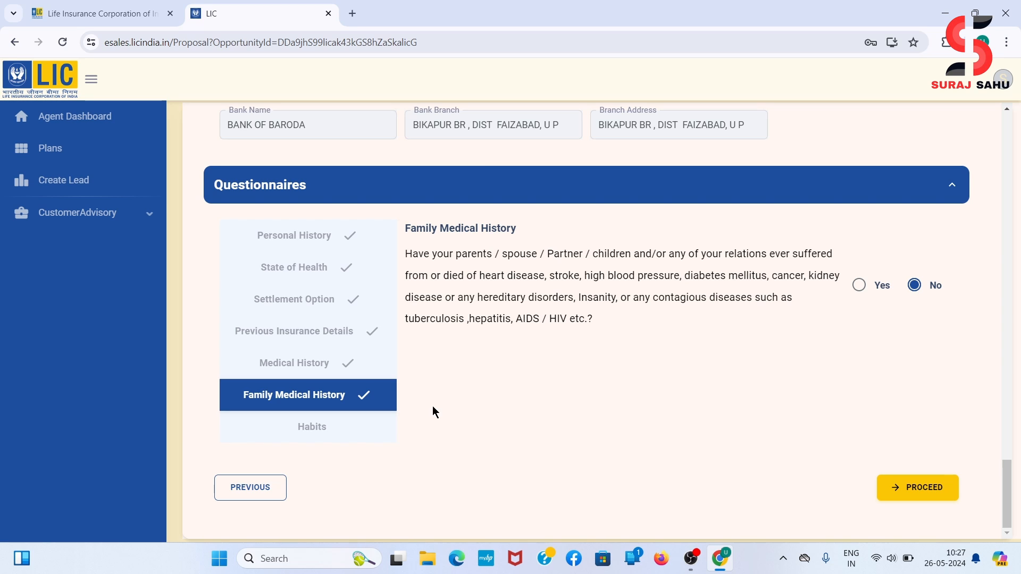
click(313, 429)
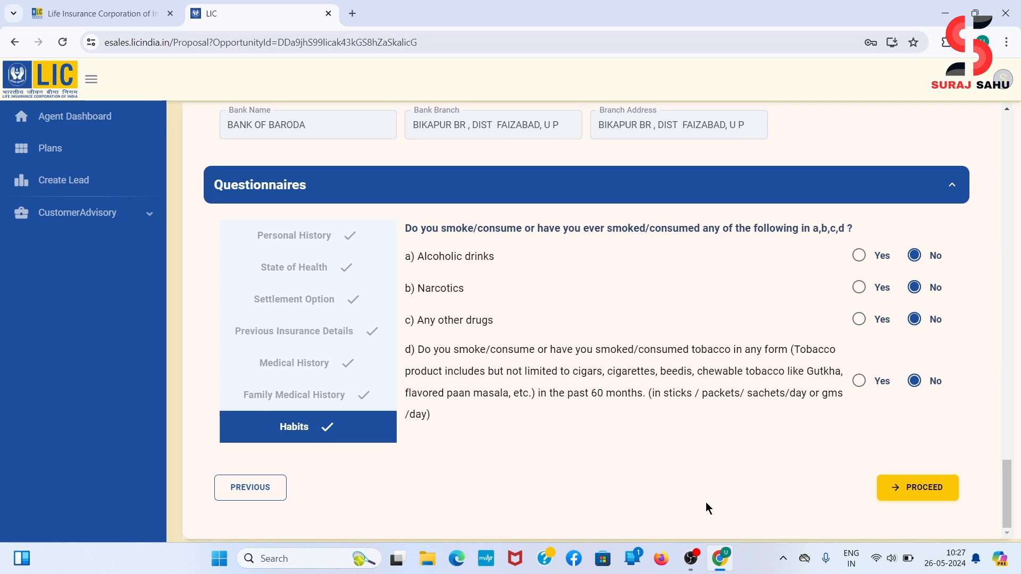
click(916, 492)
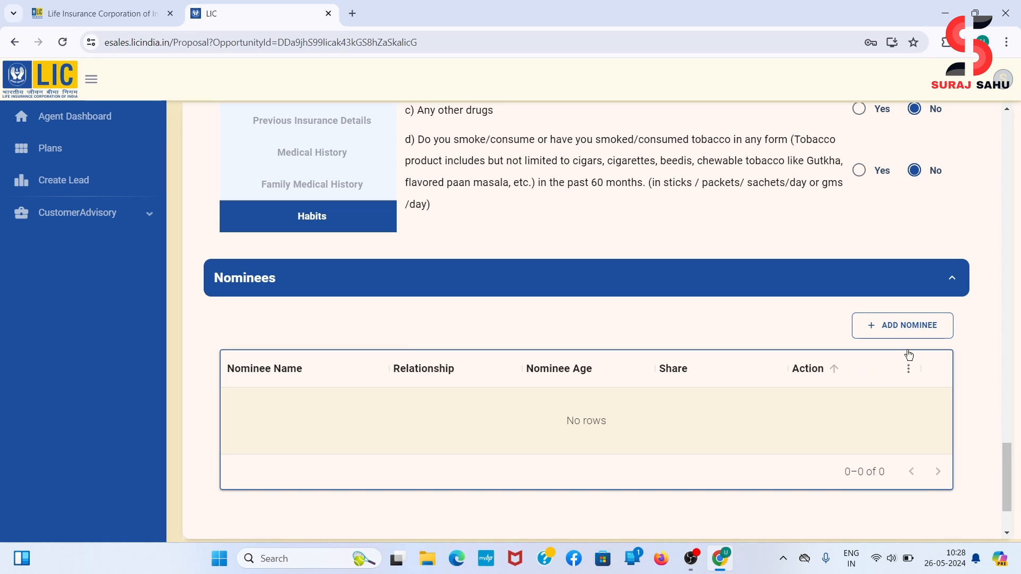
Add a nominee with the nominee's name, age 42, relation Father and a 100 percent share.
click(904, 335)
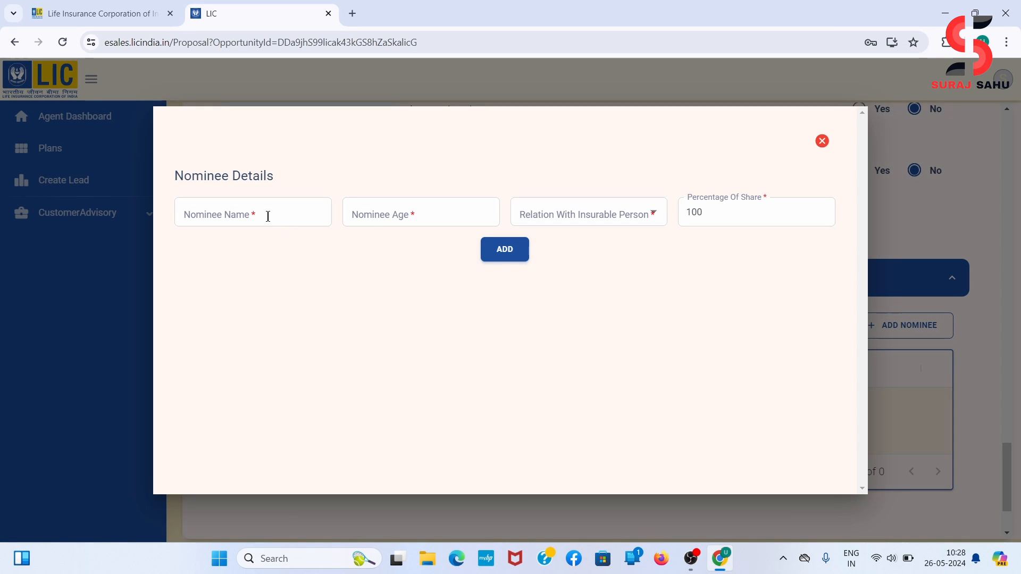
click(268, 216)
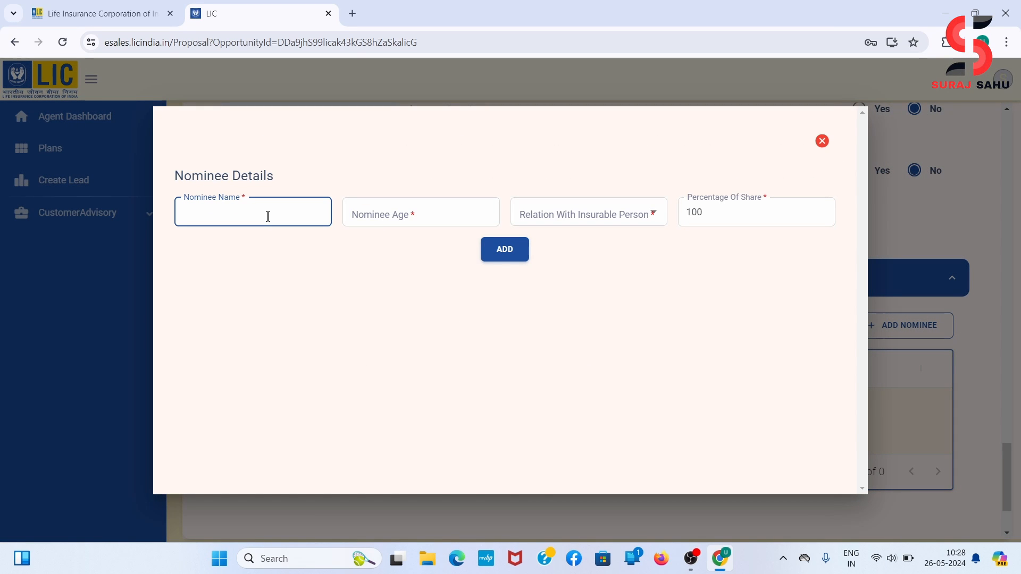
click(377, 218)
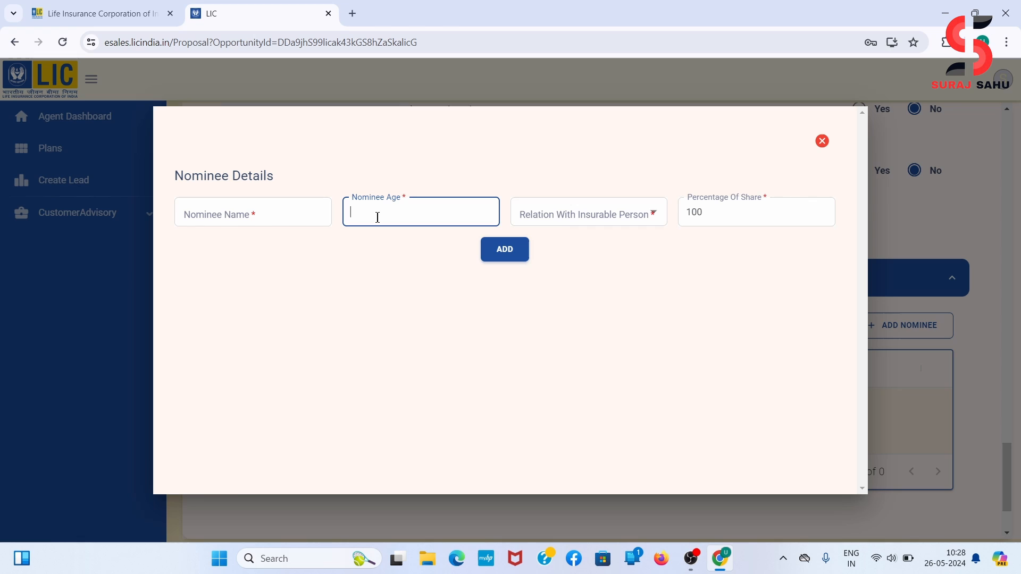
click(562, 218)
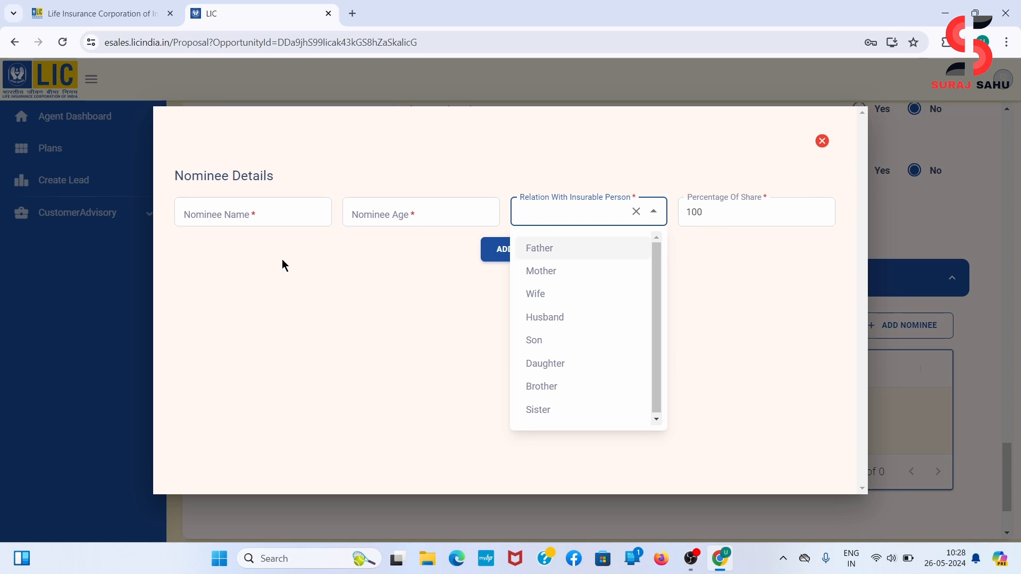
click(233, 212)
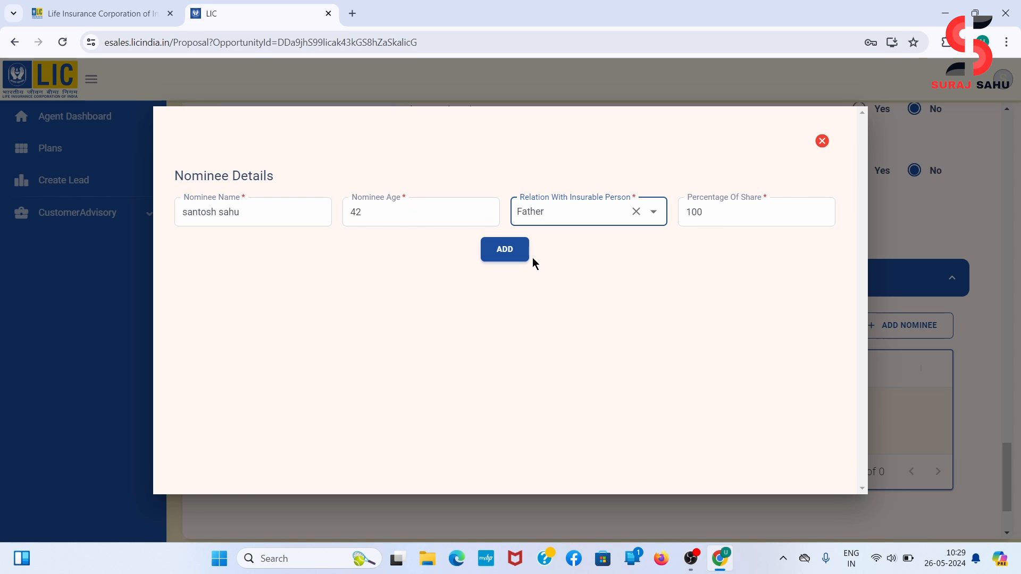
click(493, 260)
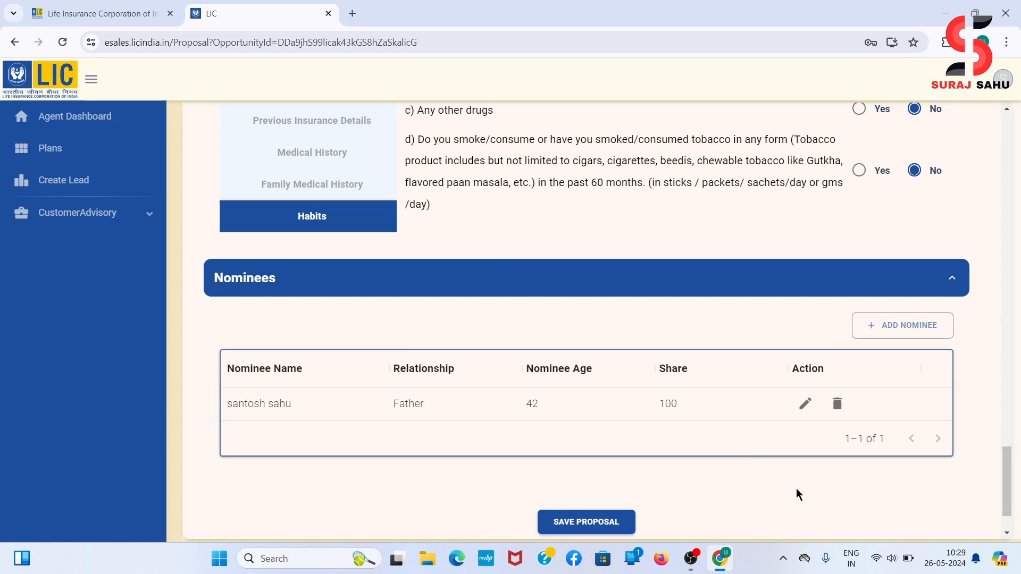
Save the proposal and proceed to the Documents stage.
click(589, 527)
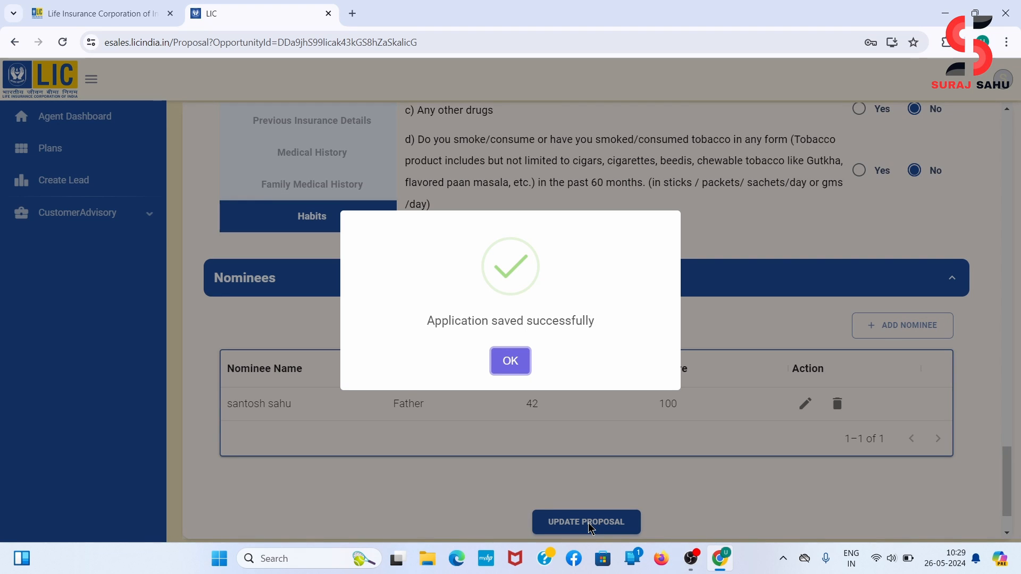
click(509, 362)
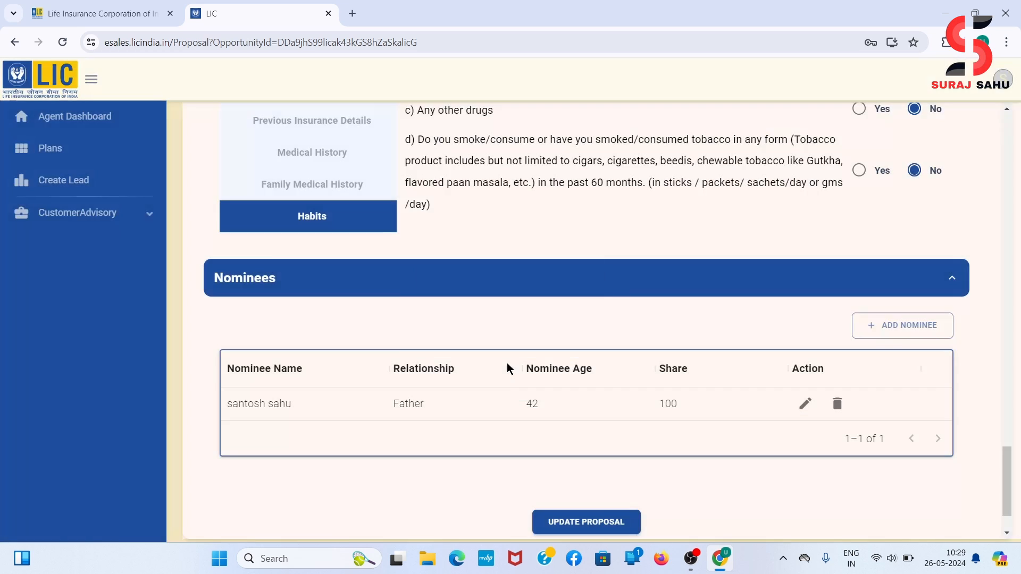
scroll(509, 367, down, 2)
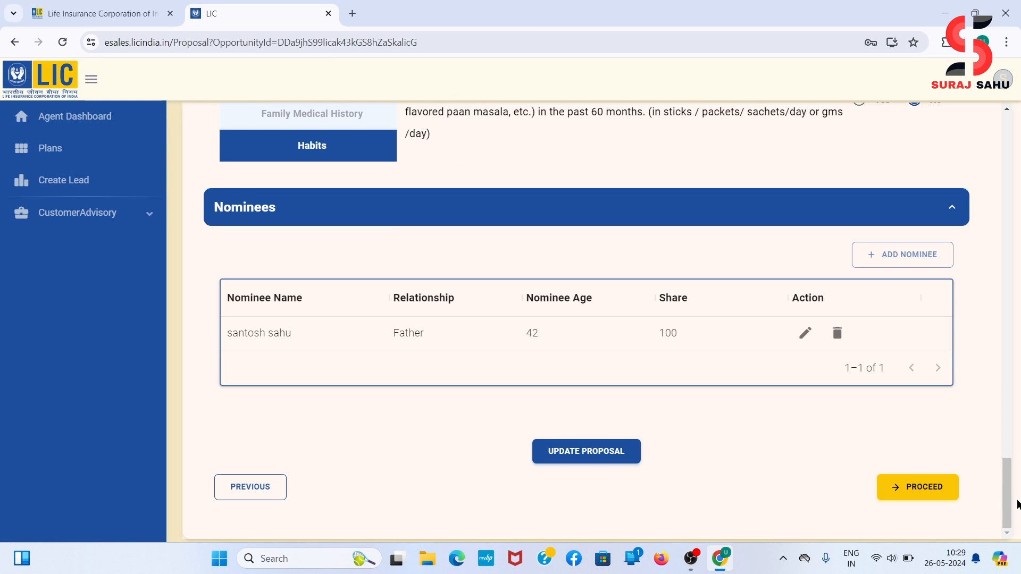
click(946, 496)
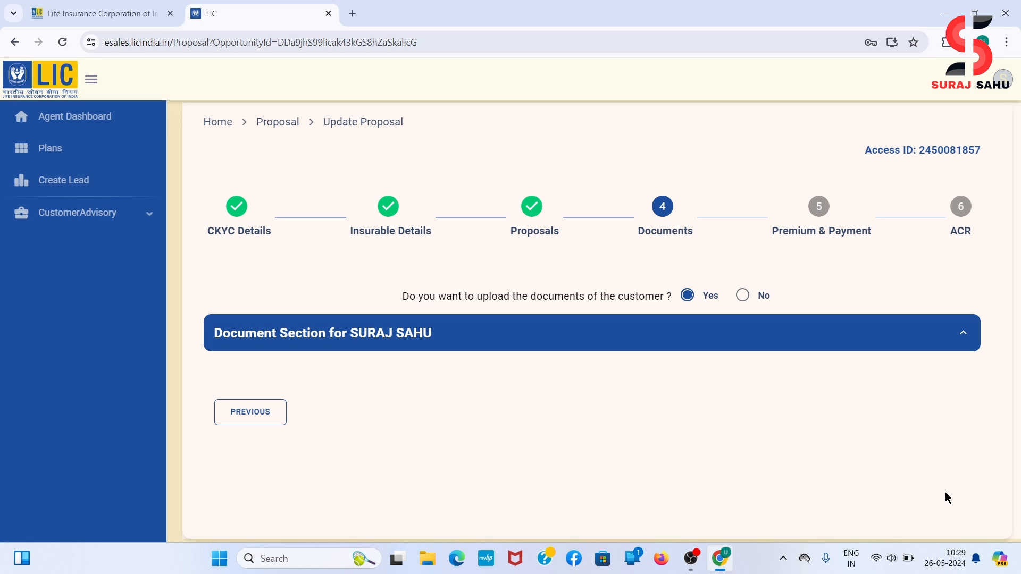
Decline uploading the customer's documents, choose Online Payment for the premium, and proceed to the ACR stage.
click(961, 343)
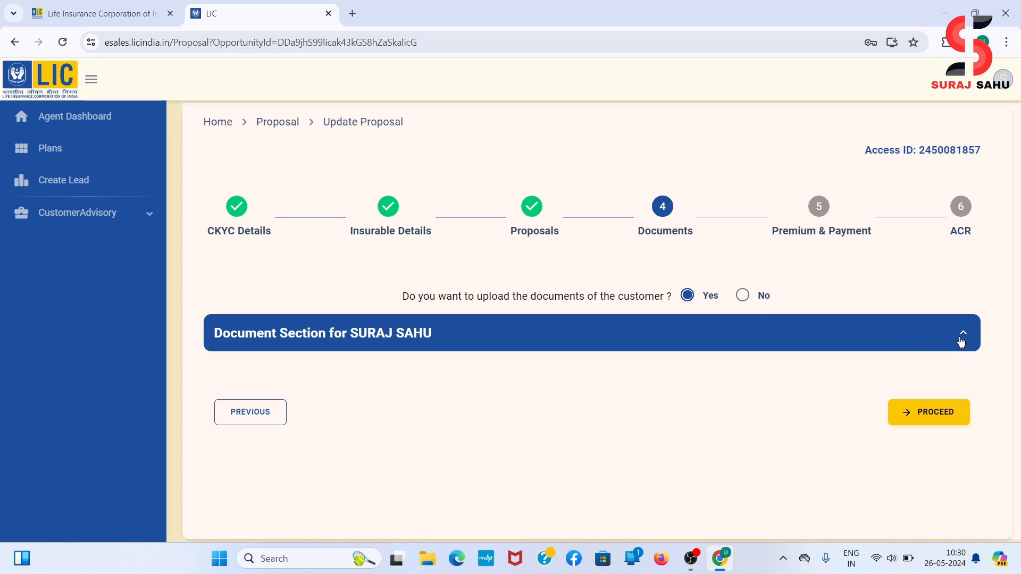
click(961, 343)
click(744, 300)
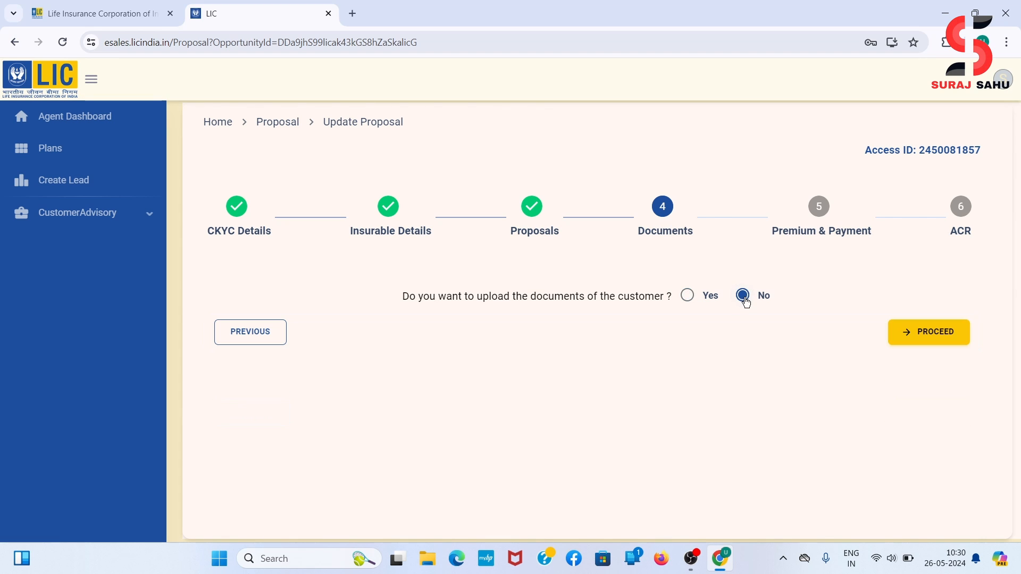
click(904, 336)
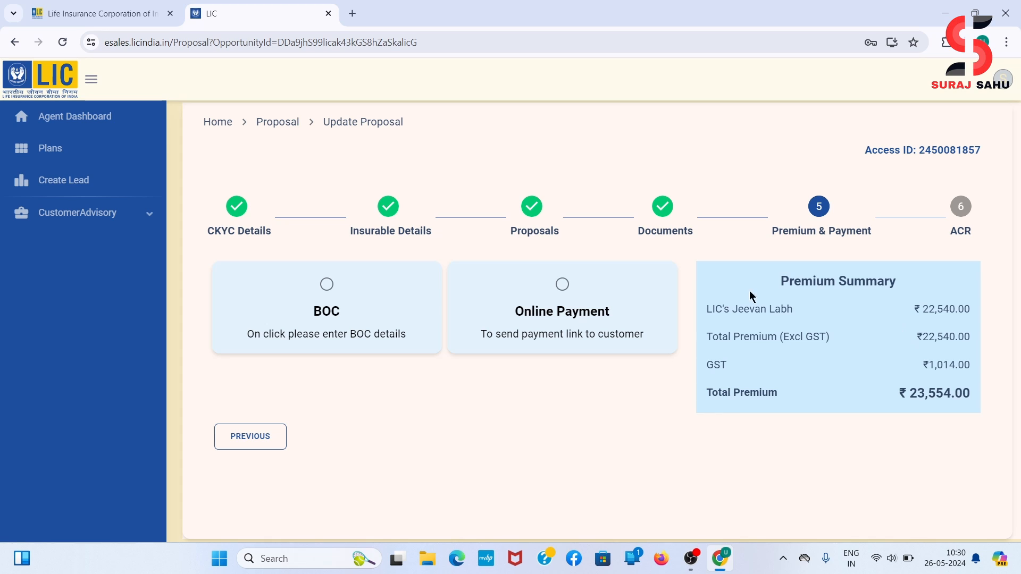
click(564, 289)
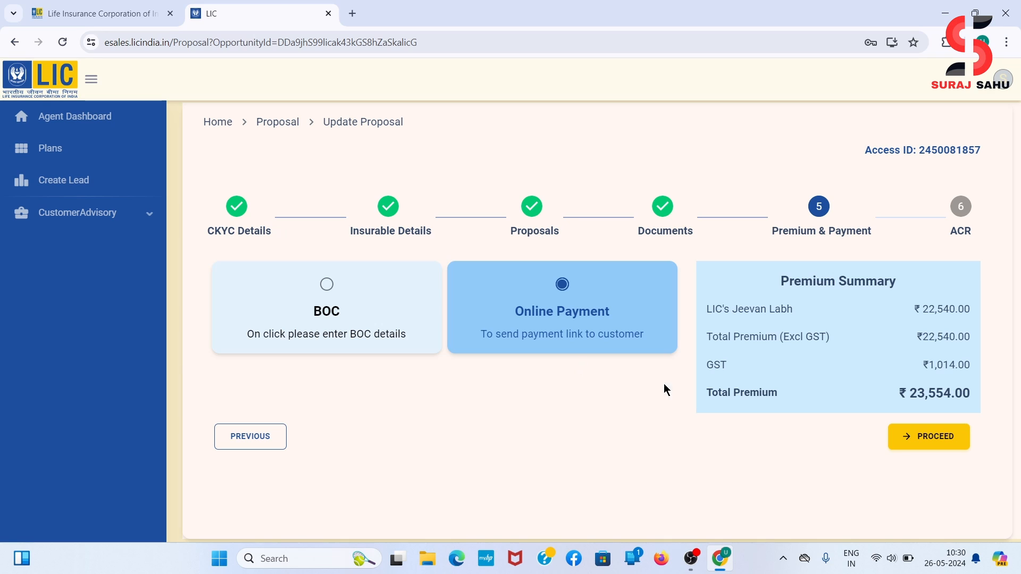
click(928, 446)
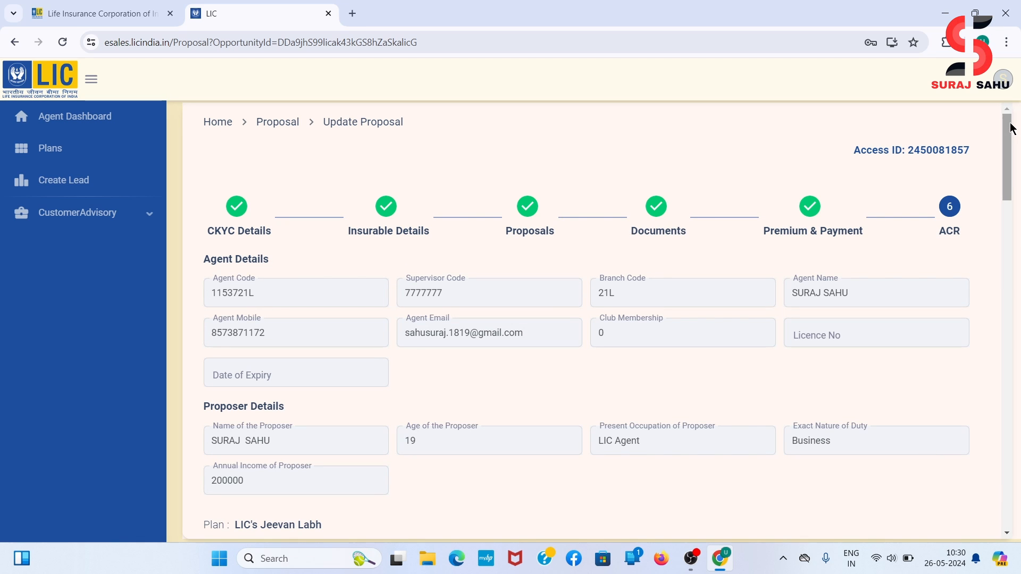
In the ACR form, state that the proposer has been known for 19 Years.
drag(1010, 145, 1018, 245)
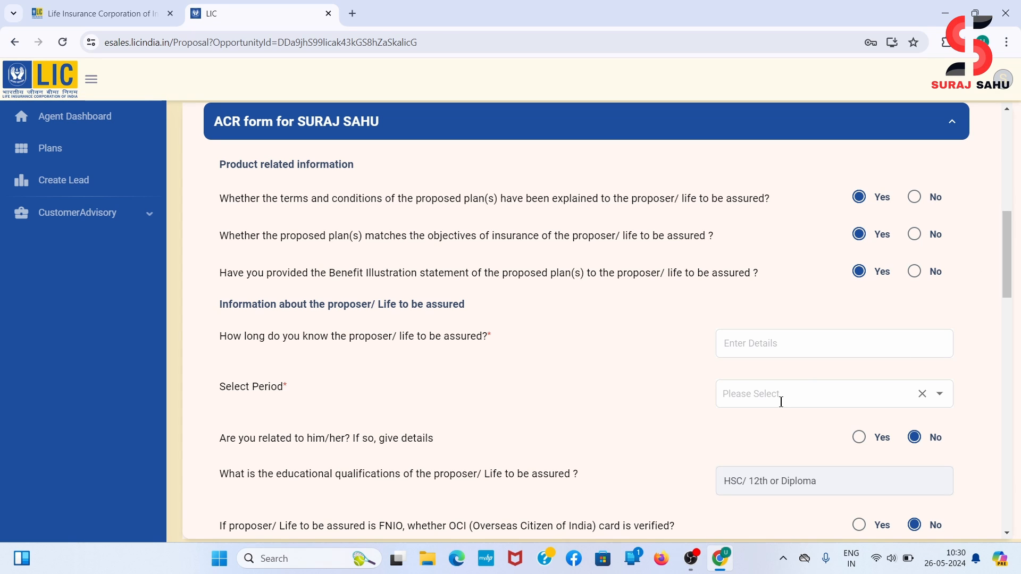
click(845, 397)
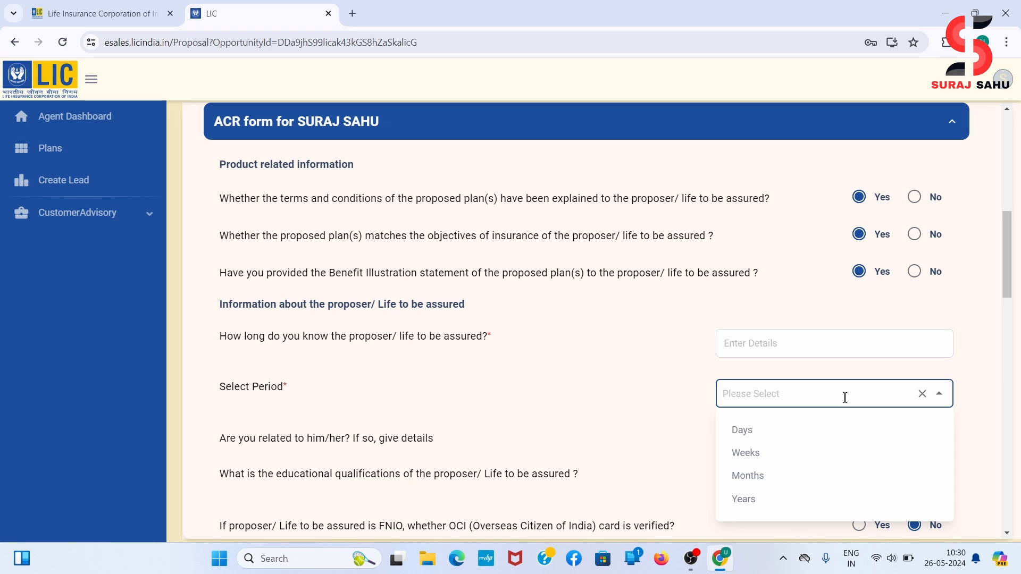
click(746, 500)
click(737, 350)
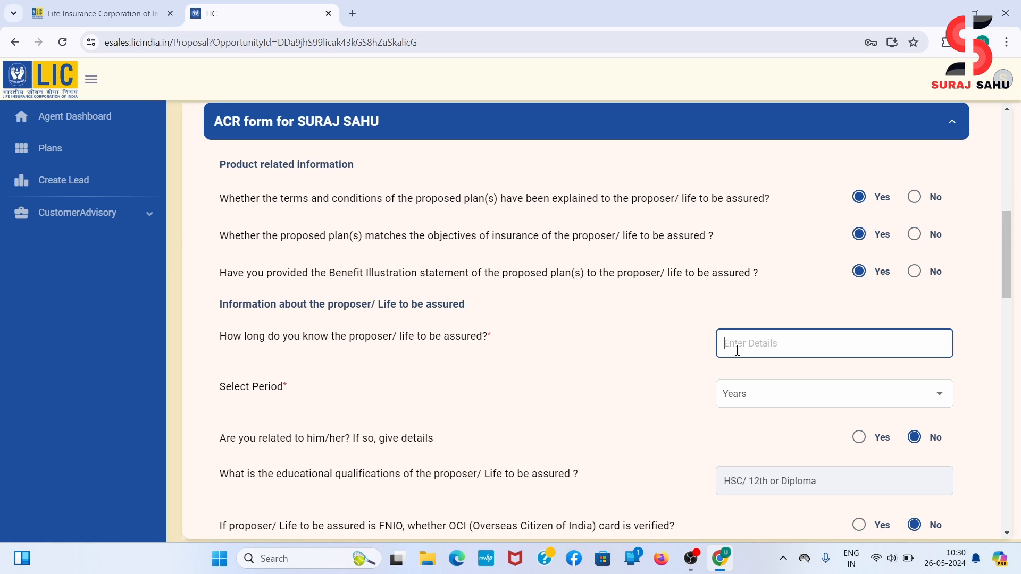
text(19)
click(758, 393)
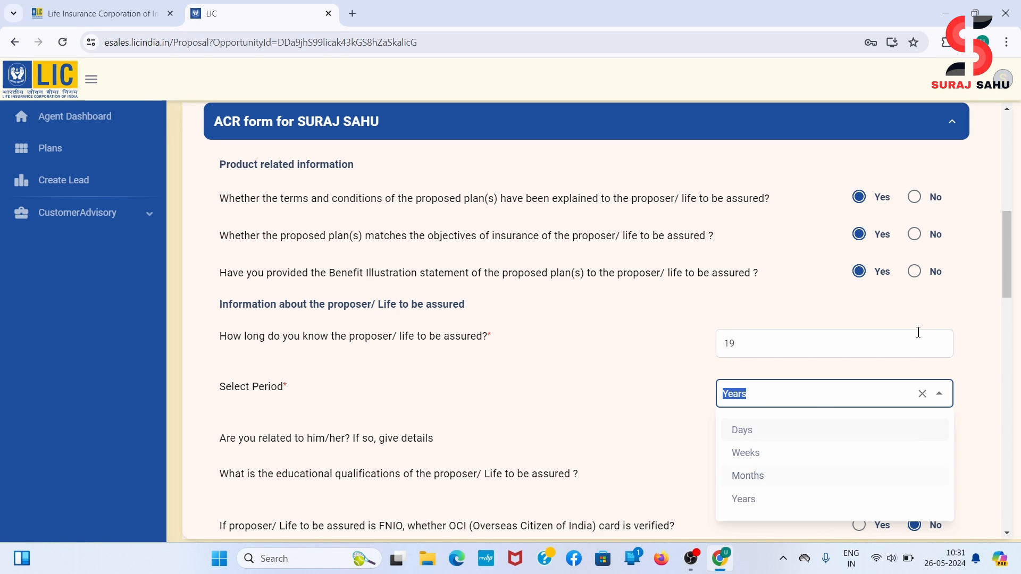
click(981, 334)
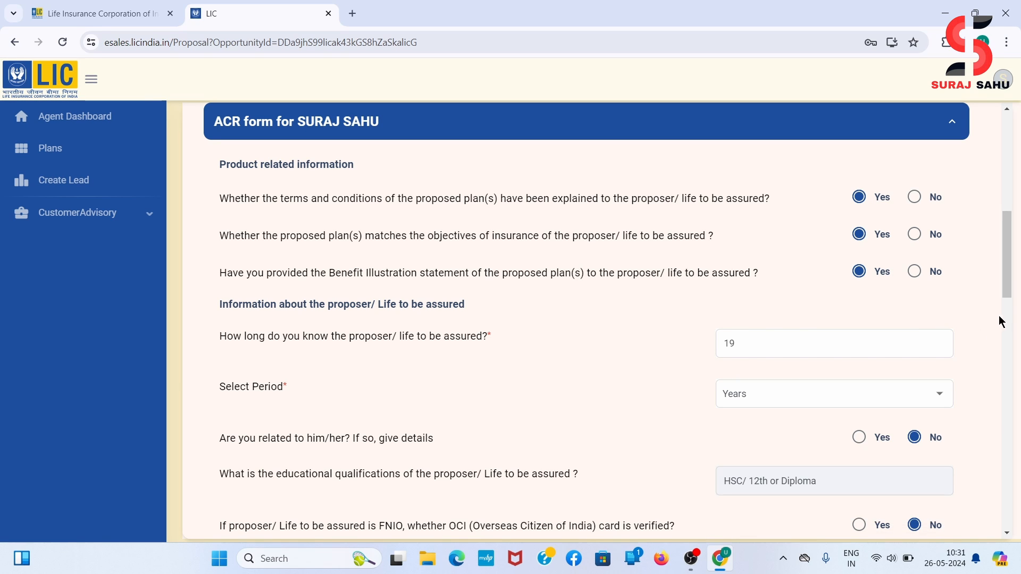
In the agent's financial assessment, enter business income of 200000 and "no" for income through HUF and other sources.
drag(1014, 274, 1016, 356)
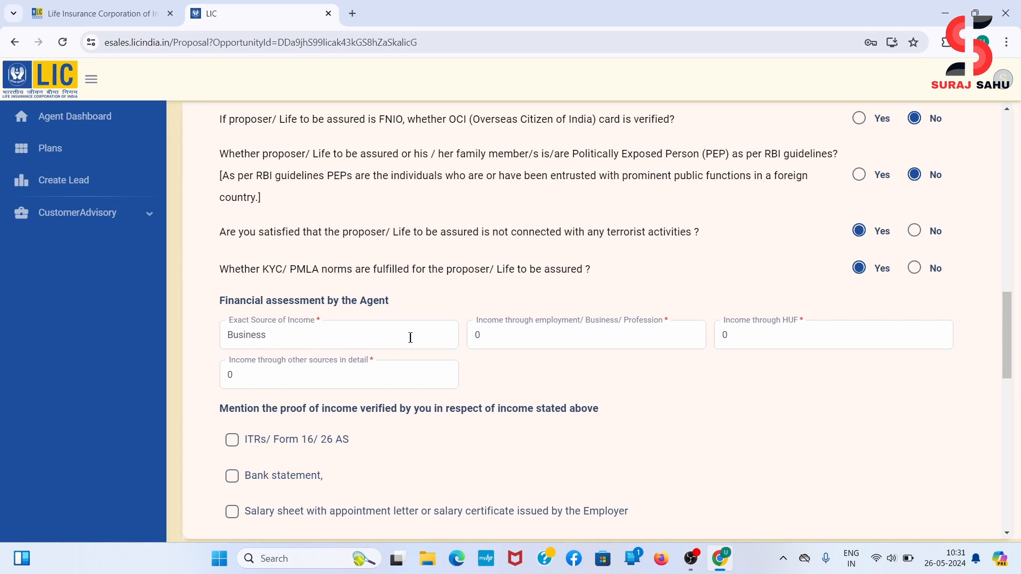
click(511, 332)
key(BackSpace)
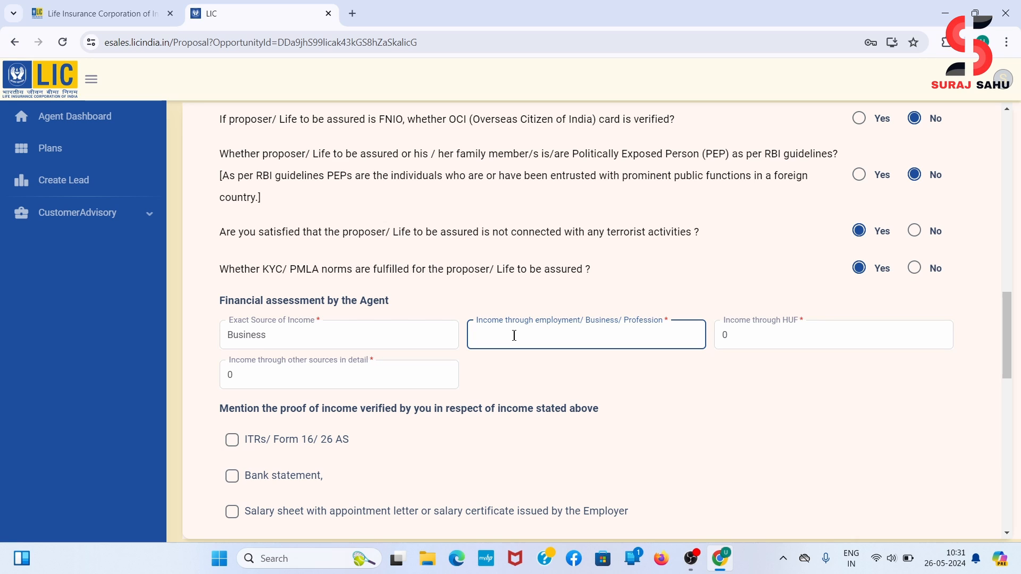
text(1)
key(BackSpace)
text(200000)
click(730, 332)
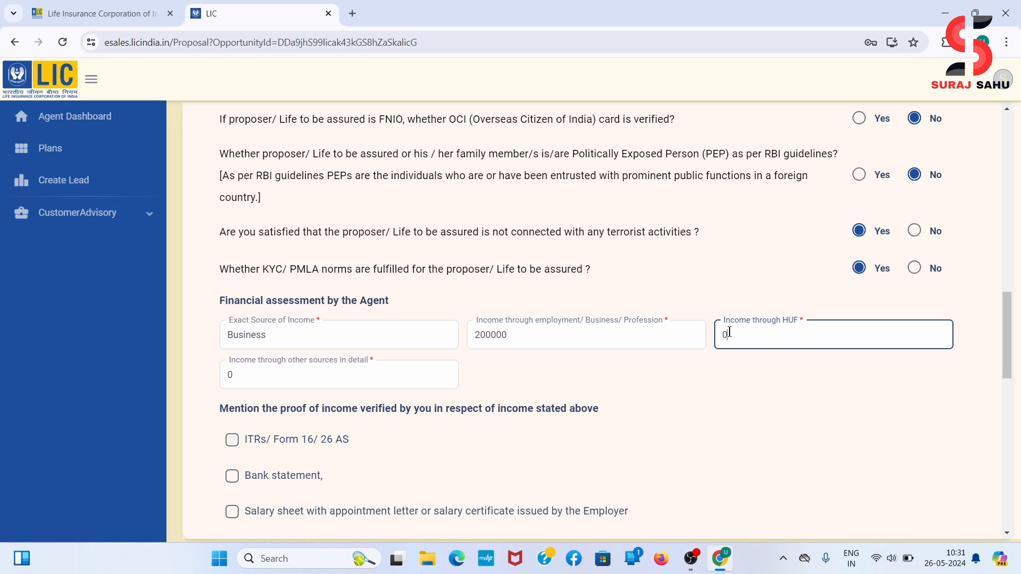
key(BackSpace)
text(no)
click(376, 374)
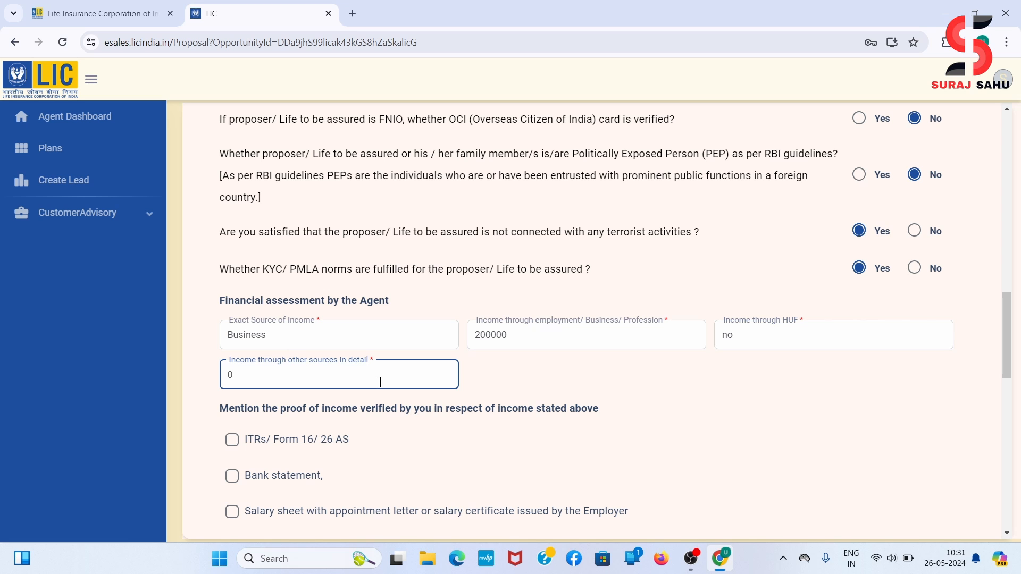
text(no)
Answer No to the PAN comparison with the income proof, leave other information blank, and accept the declaration.
mouse_move(1005, 337)
mouse_down()
mouse_move(1018, 422)
mouse_move(1018, 406)
mouse_up()
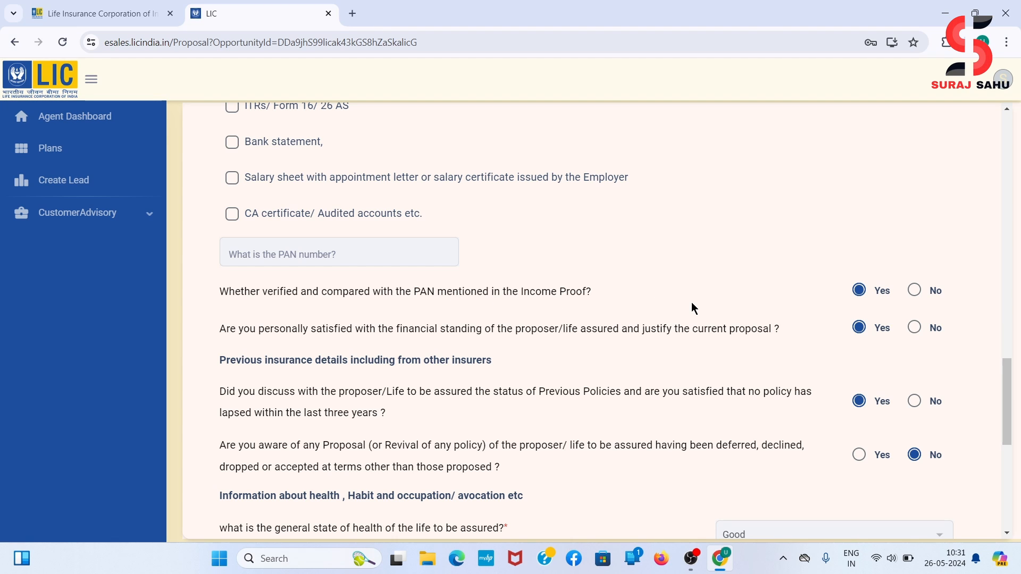
click(915, 291)
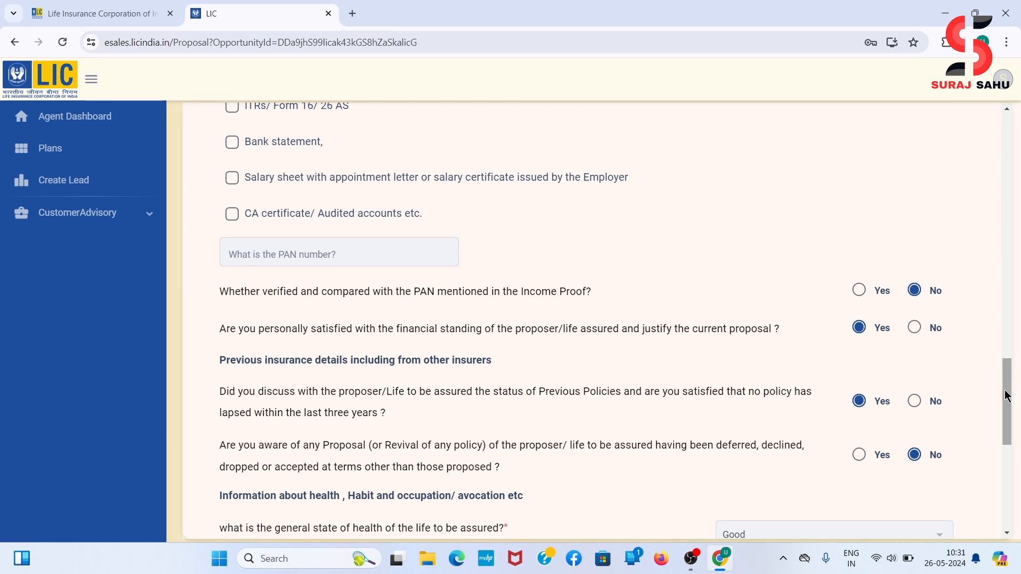
drag(1008, 397, 1016, 486)
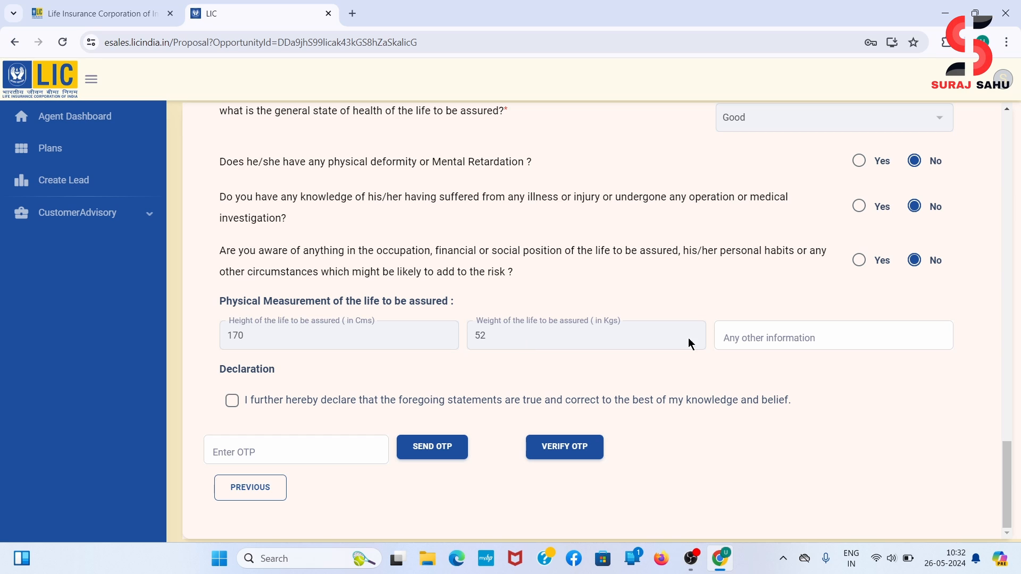
click(730, 335)
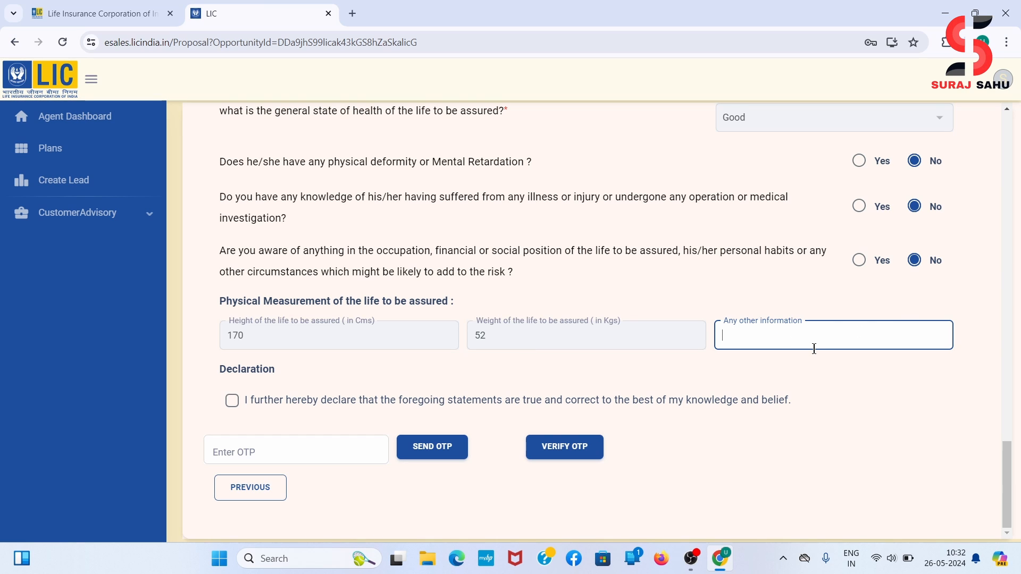
click(237, 402)
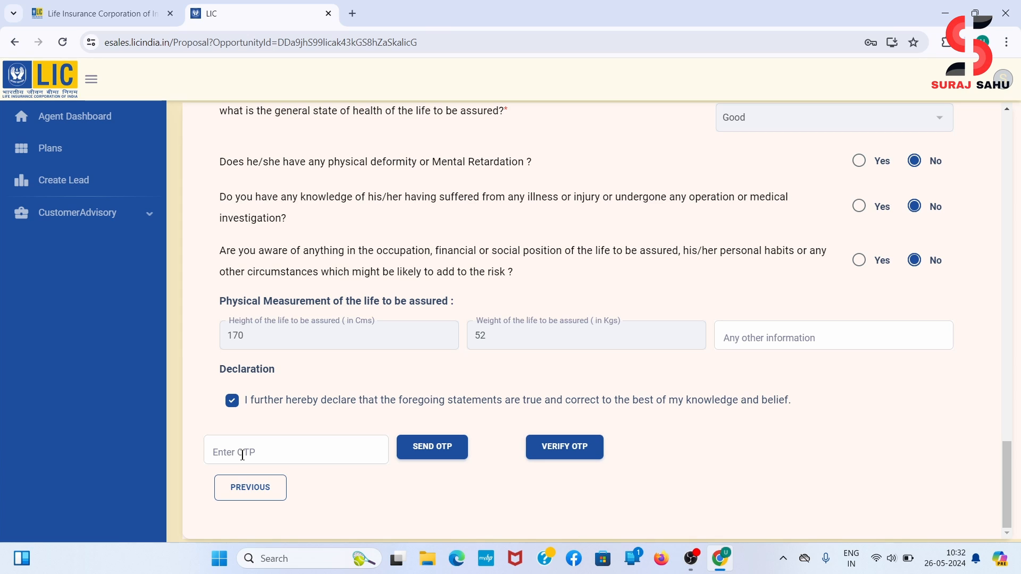
Request the OTP, enter and verify the code for the ACR form, and resend the customer verification link.
click(418, 455)
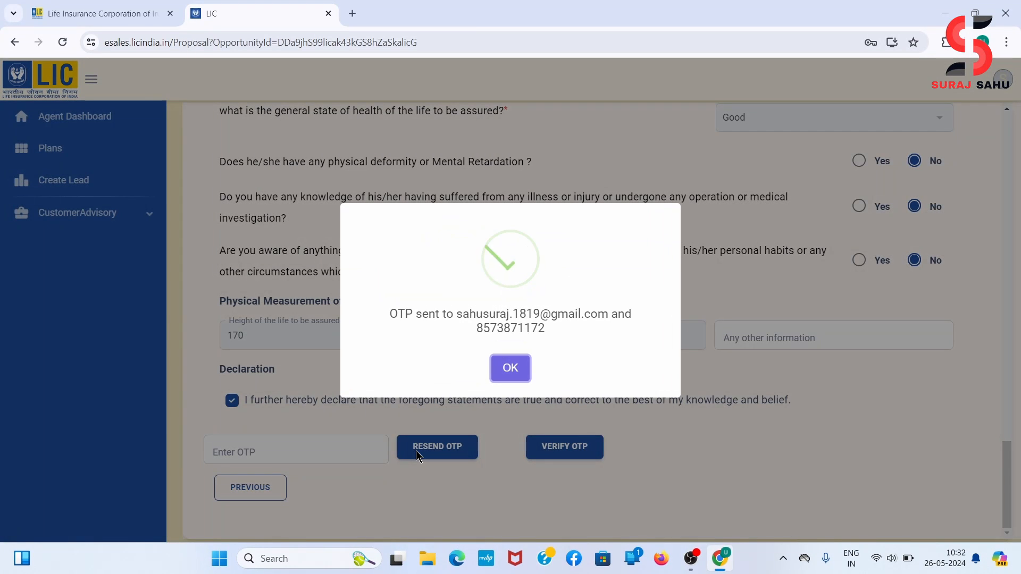
click(522, 372)
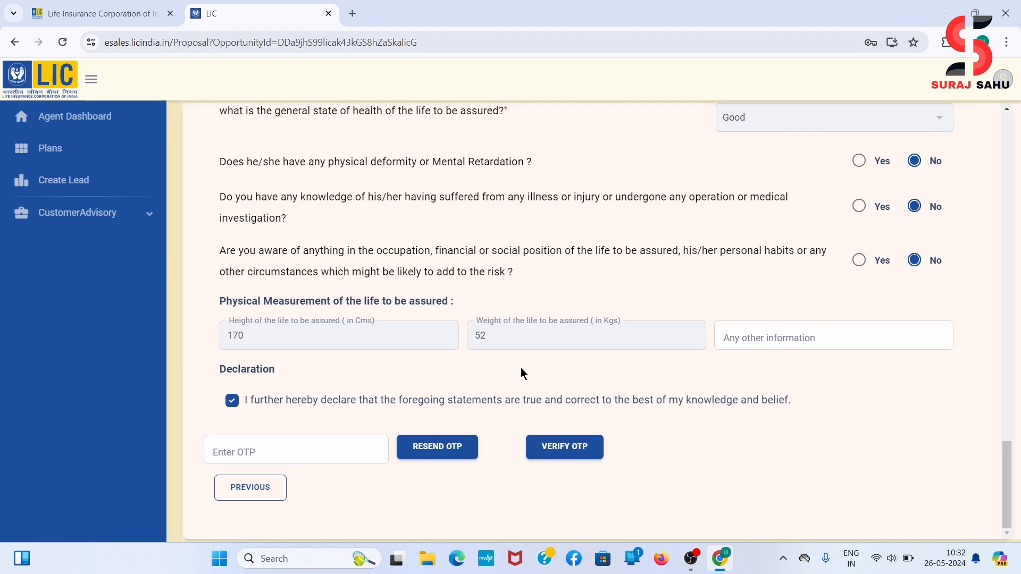
click(325, 451)
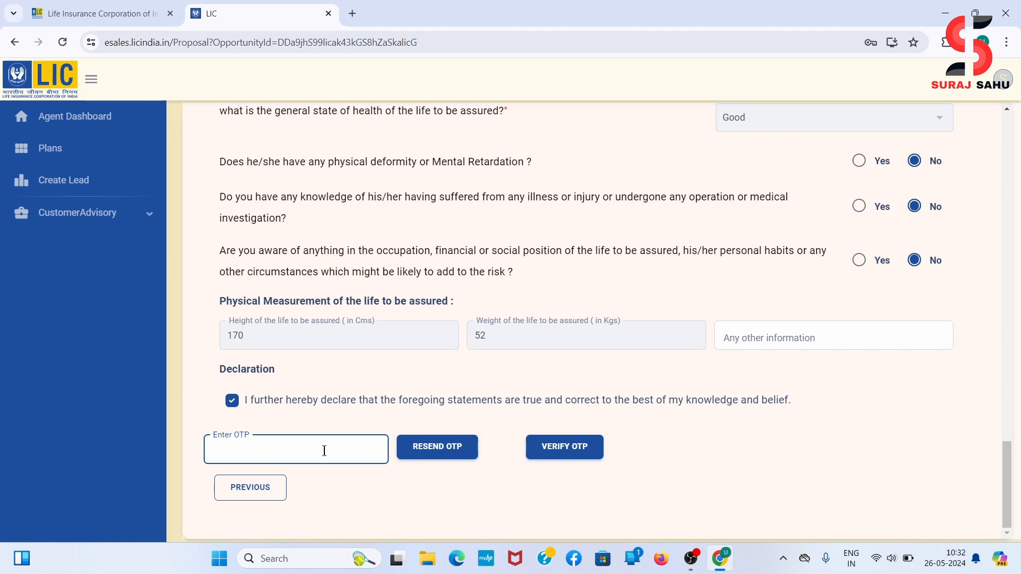
key(ctrl+v)
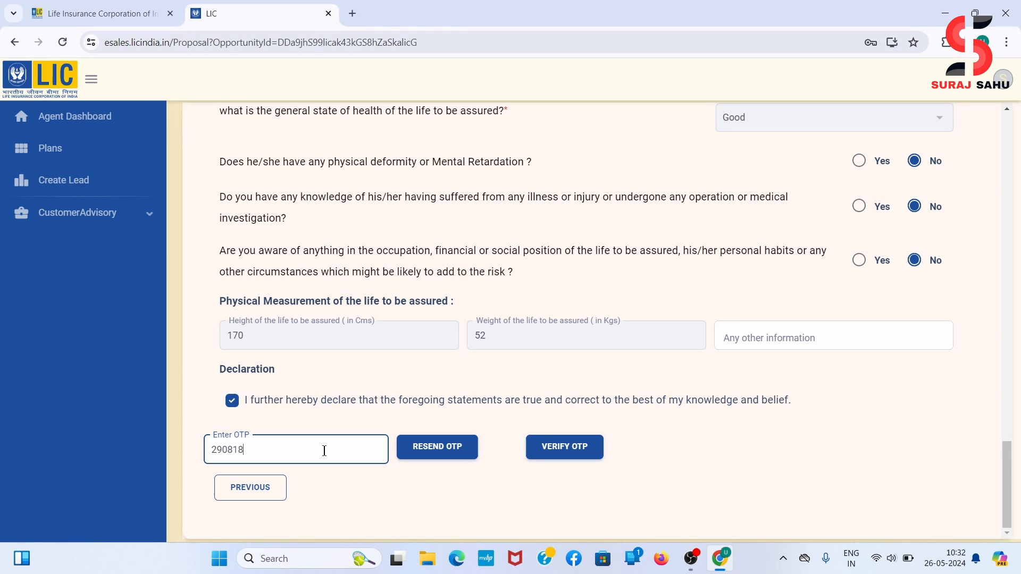
click(570, 450)
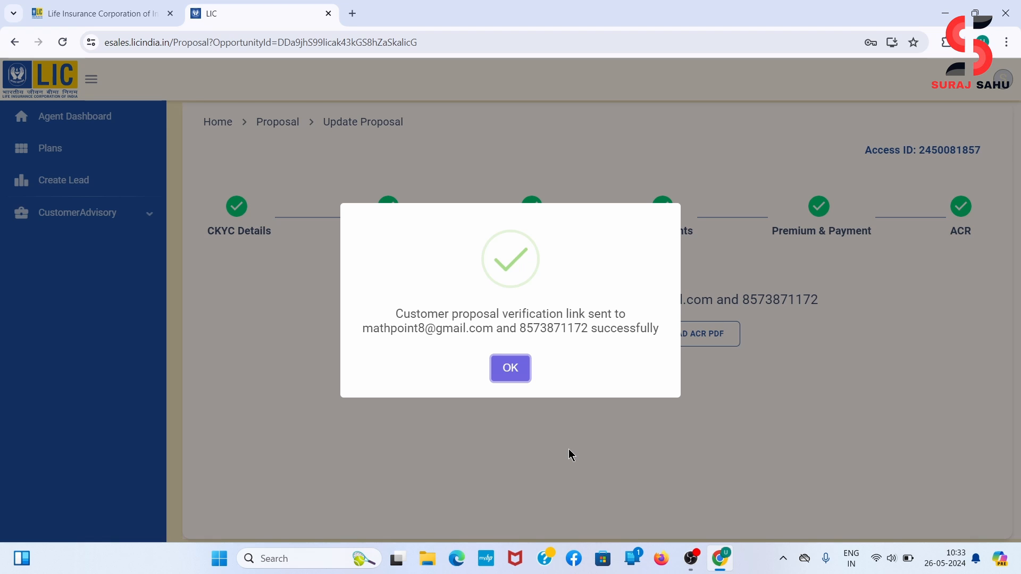
click(506, 382)
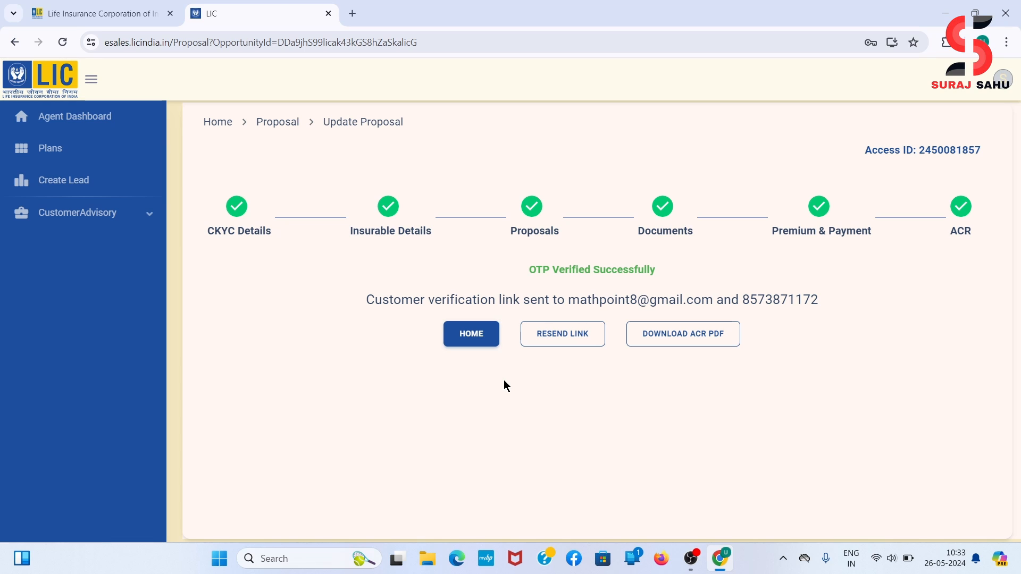
click(559, 346)
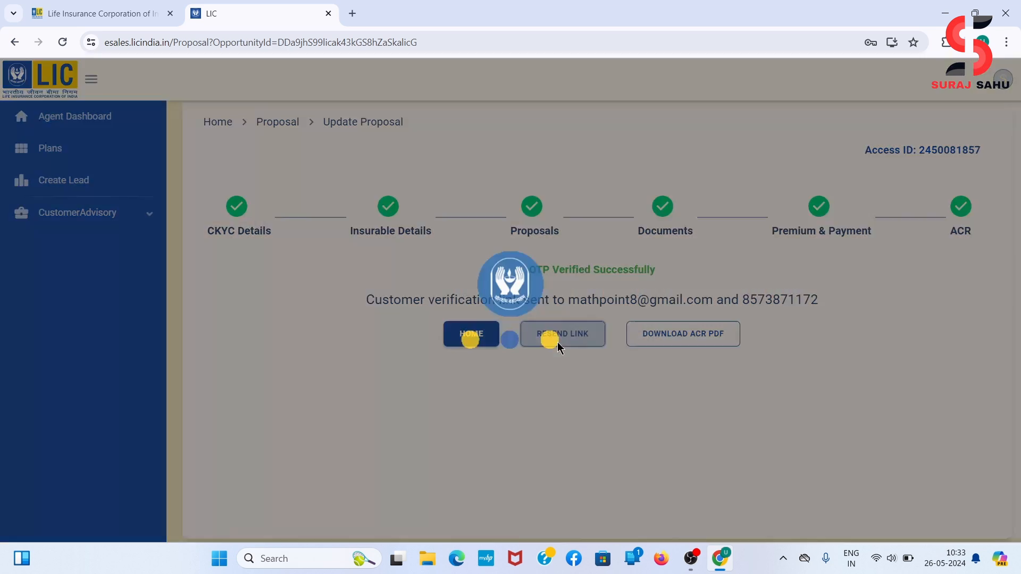